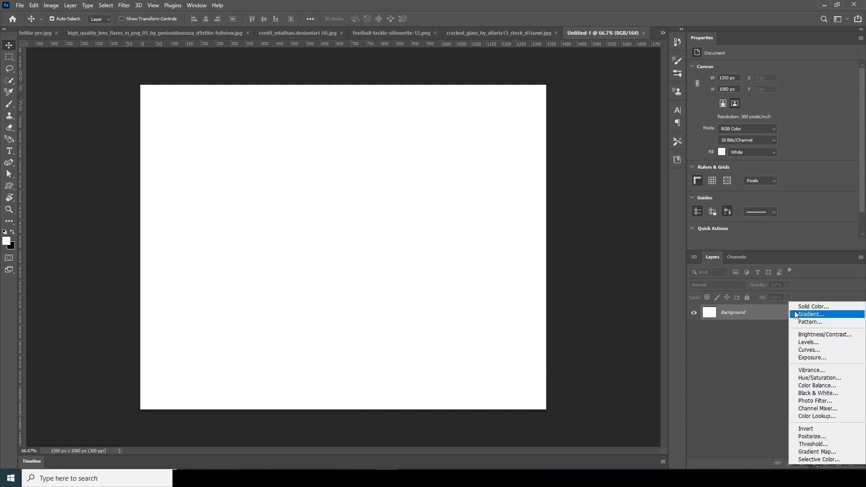
# - Add a Solid Color fill layer in dark grey #191919 above the background
pyautogui.moveTo(434, 140); pyautogui.dragTo(360, 117)
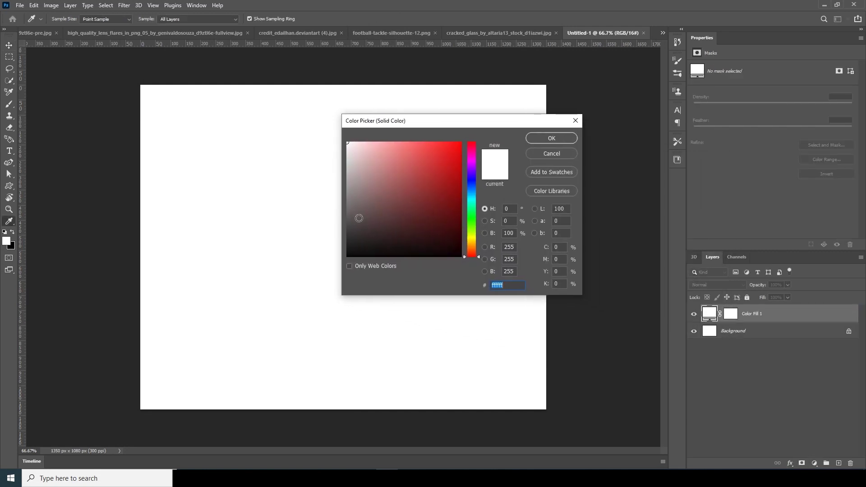
pyautogui.click(345, 233)
pyautogui.moveTo(345, 233); pyautogui.dragTo(345, 244)
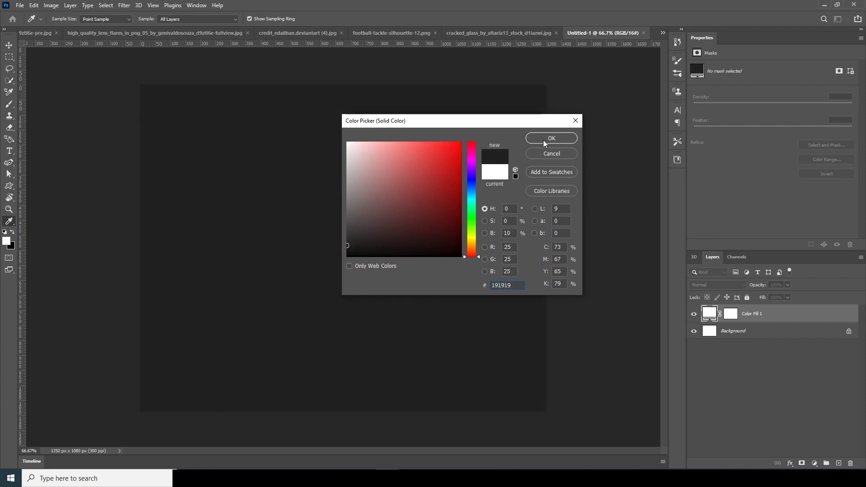
pyautogui.click(545, 139)
# - Add a new white text layer reading EXPLODE on the canvas
pyautogui.press('t')
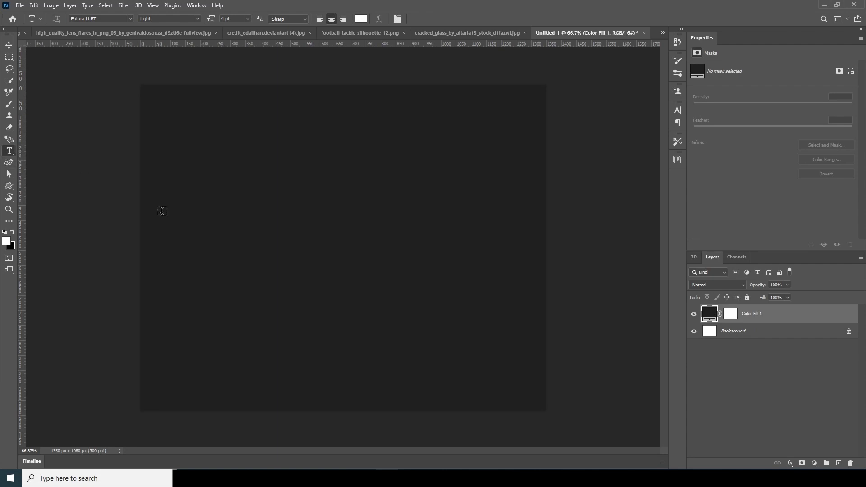
pyautogui.click(299, 260)
pyautogui.press('BackSpace')
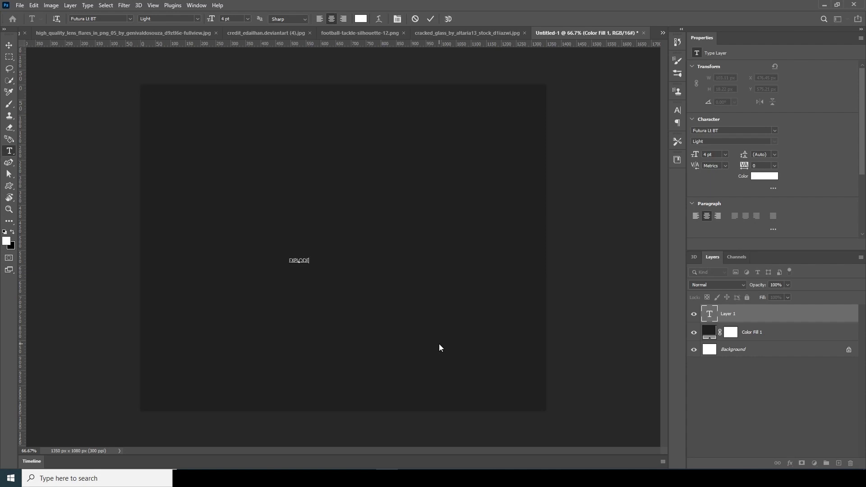
pyautogui.click(9, 45)
# - Enlarge the EXPLODE text to about 47.5 pt and centre it horizontally in the lower half of the canvas
pyautogui.hotkey('ctrl', 't')
pyautogui.moveTo(310, 265); pyautogui.dragTo(421, 311)
pyautogui.moveTo(361, 275); pyautogui.dragTo(406, 314)
pyautogui.press('Return')
# - Change the font of the EXPLODE text to Varsity Team Bold
pyautogui.doubleClick(708, 313)
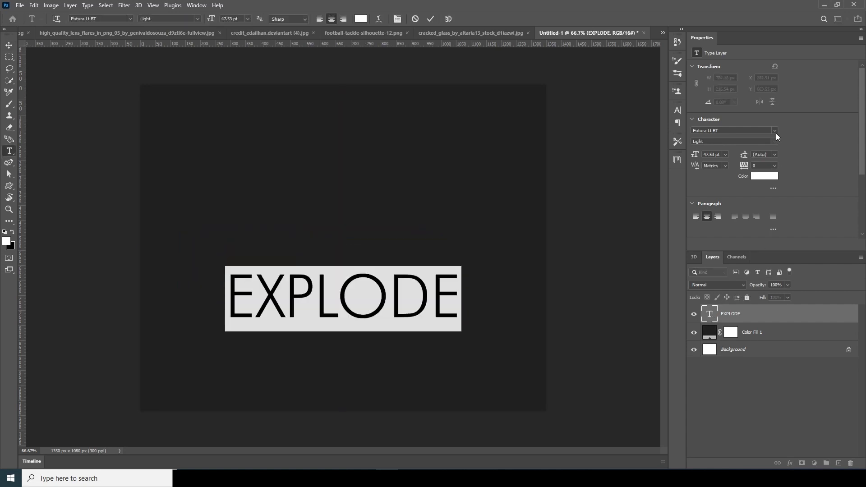
pyautogui.click(774, 131)
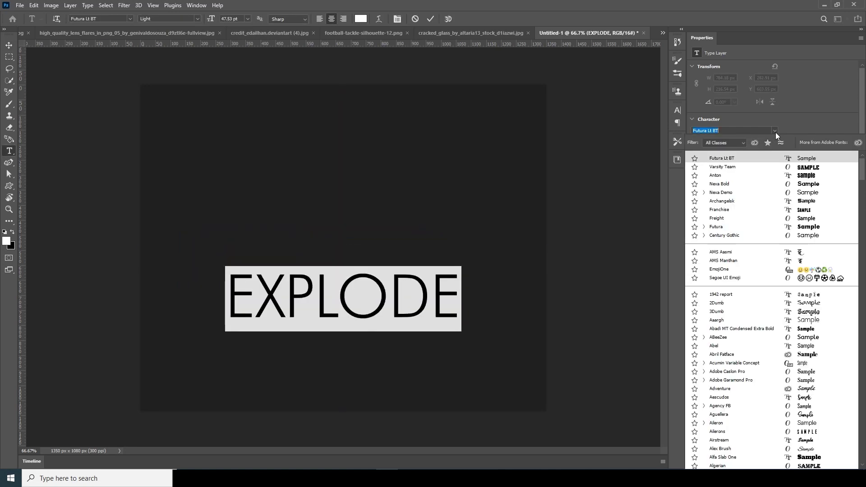
pyautogui.click(735, 168)
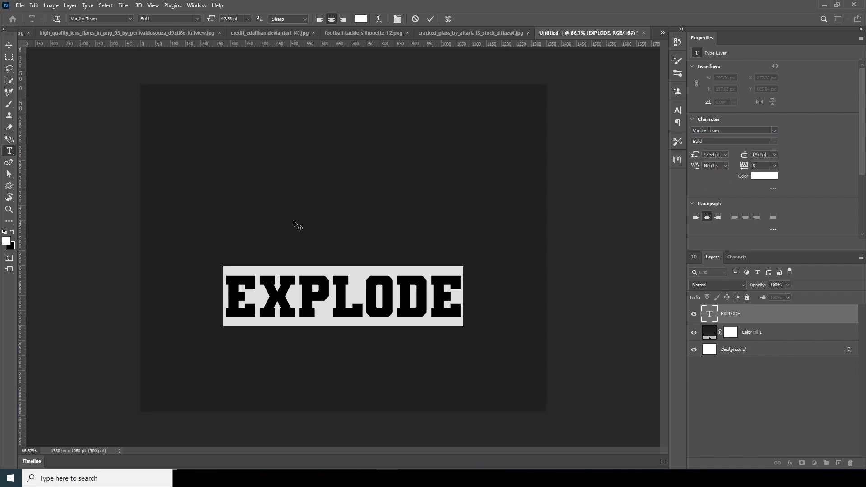
pyautogui.click(9, 46)
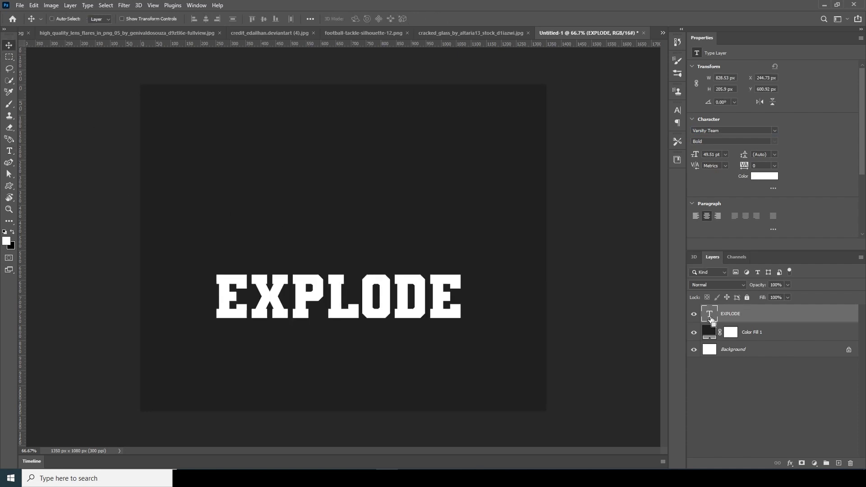
# - Duplicate the EXPLODE text layer as a hidden backup and rasterize the original text layer
pyautogui.hotkey('ctrl', 'j')
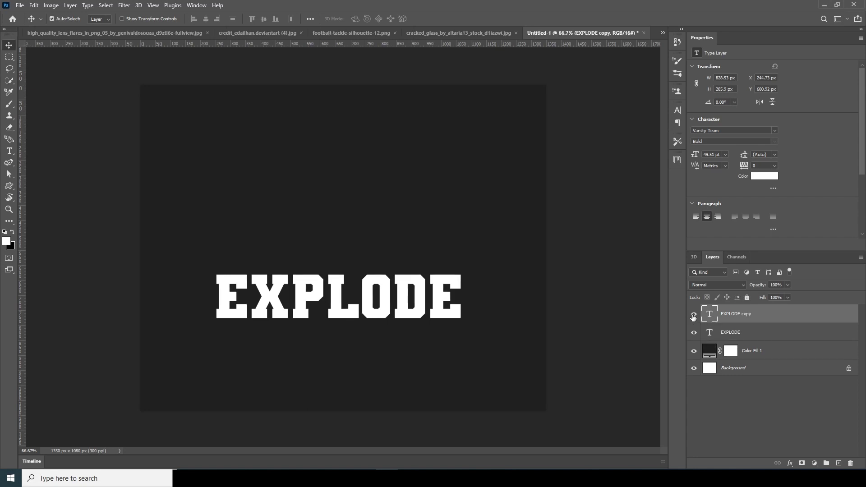
pyautogui.click(694, 314)
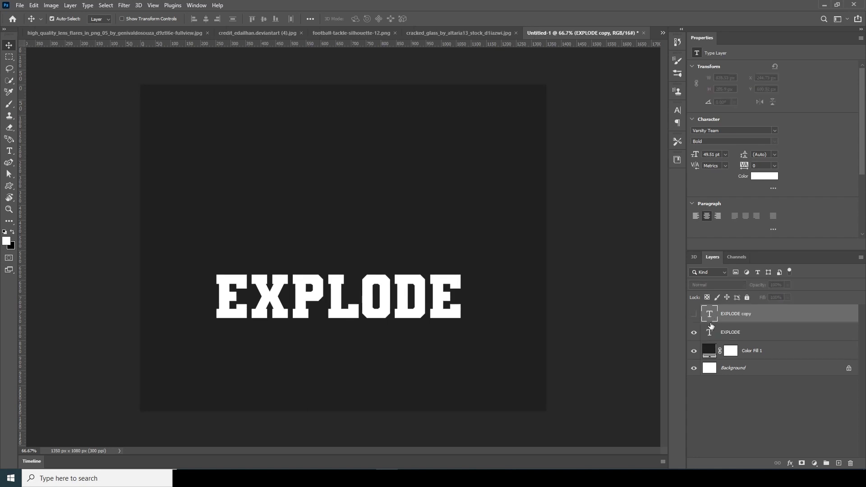
pyautogui.click(732, 335)
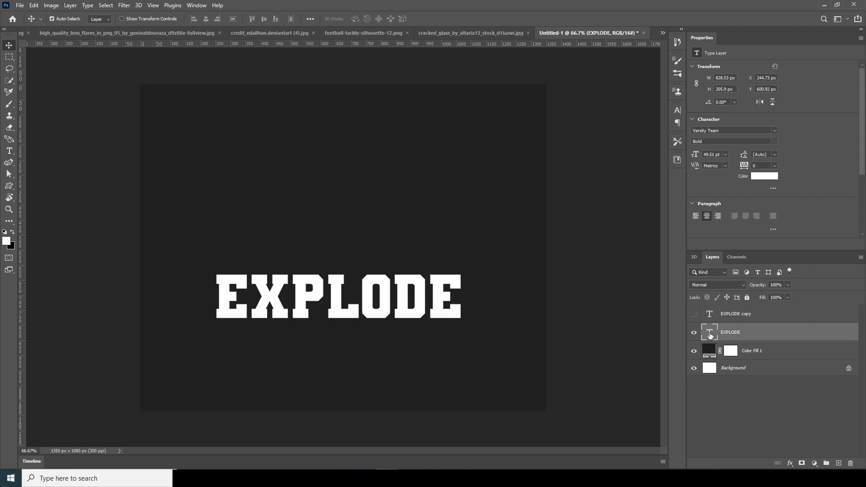
pyautogui.rightClick(728, 337)
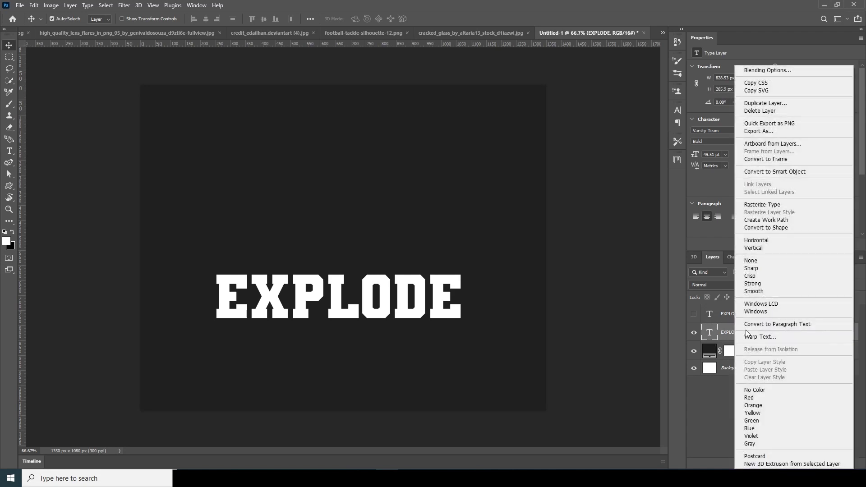
pyautogui.click(770, 206)
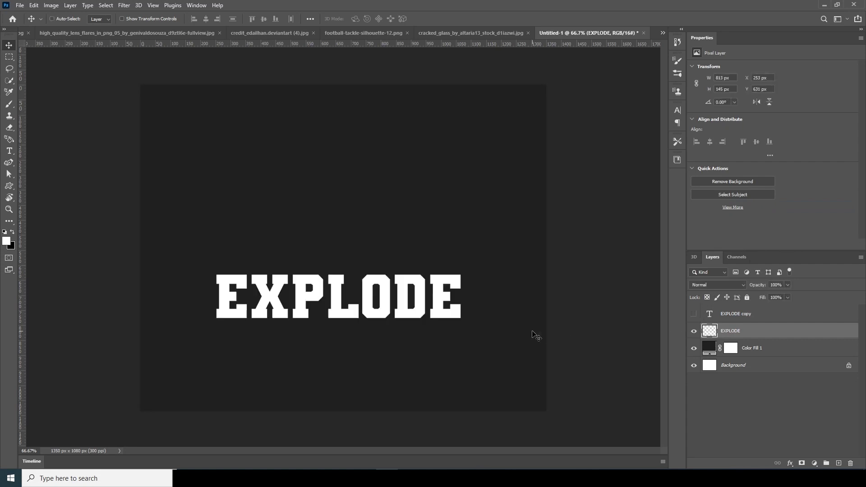
# - Lasso the upper-left piece of the first letter E, cut it onto its own layer, and check it by toggling its visibility
pyautogui.click(9, 68)
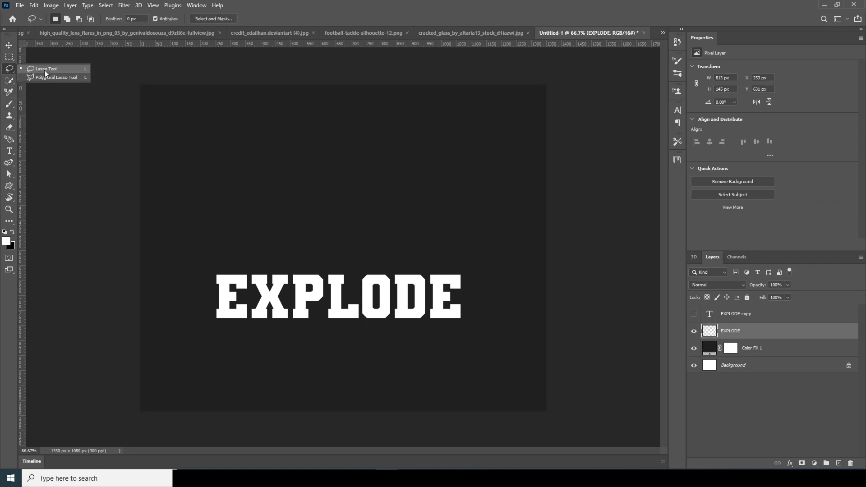
pyautogui.click(45, 70)
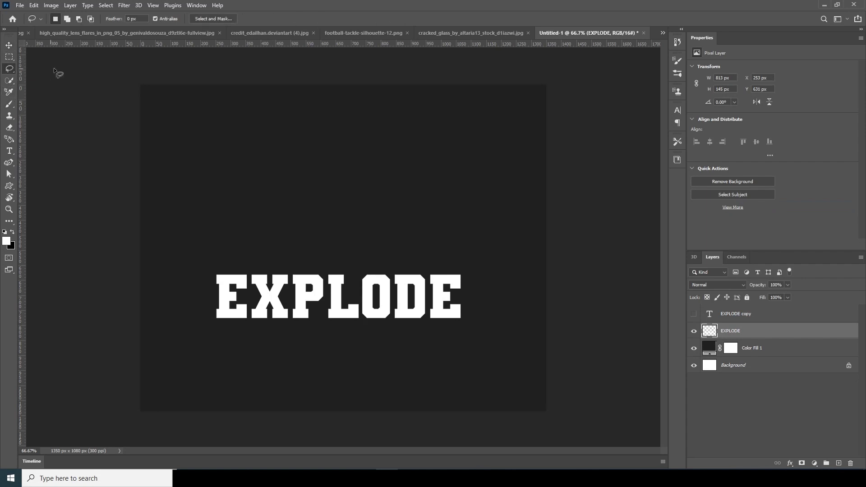
pyautogui.moveTo(223, 255); pyautogui.dragTo(226, 255)
pyautogui.hotkey('ctrl', 'j')
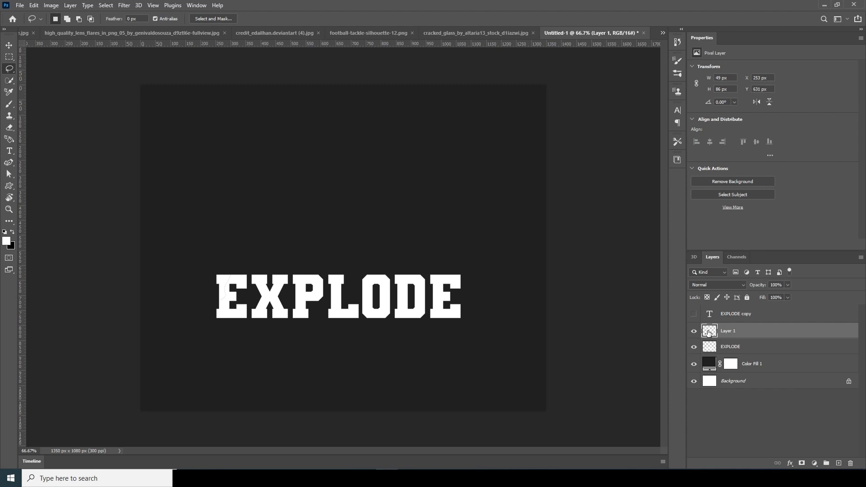
pyautogui.press('v')
pyautogui.click(696, 333)
pyautogui.click(695, 333)
pyautogui.click(696, 334)
pyautogui.click(695, 334)
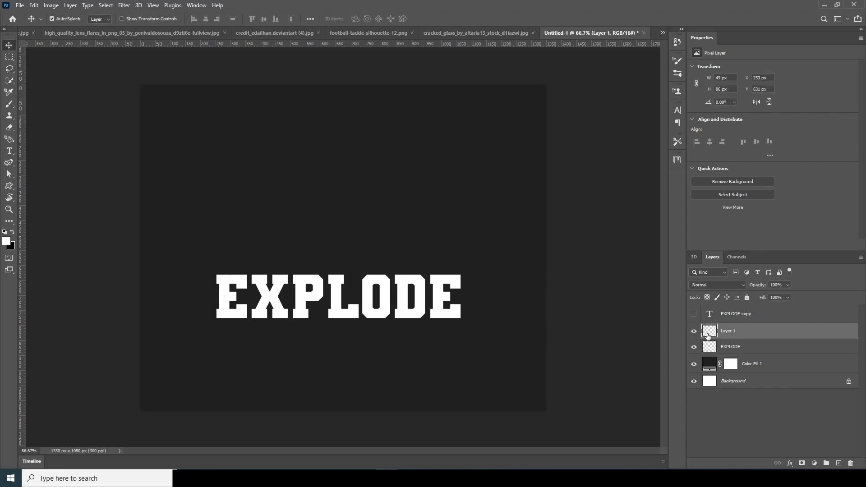
# - Rotate the cut upper-left piece of the first E slightly and shift it up and left to open a crack
pyautogui.hotkey('ctrl', 't')
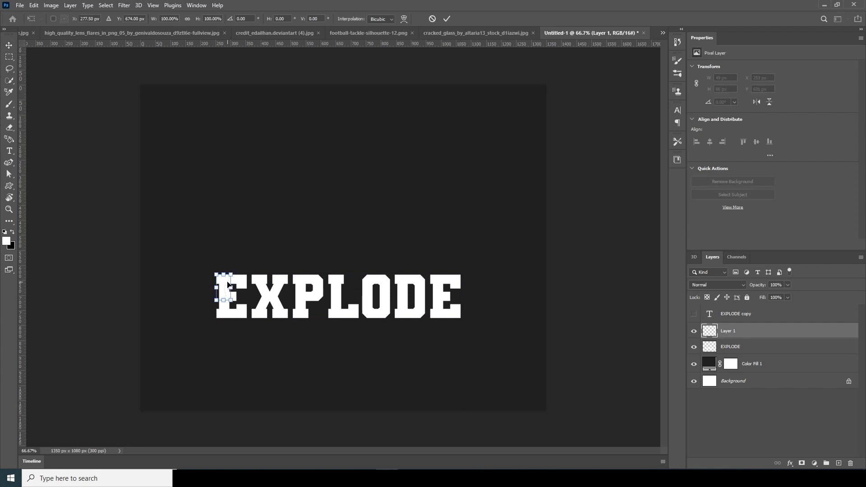
pyautogui.hotkey('ctrl', '+')
pyautogui.hotkey('ctrl', '+')
pyautogui.moveTo(221, 284); pyautogui.dragTo(410, 210)
pyautogui.moveTo(150, 280); pyautogui.dragTo(146, 276)
pyautogui.moveTo(193, 247)
pyautogui.mouseDown()
pyautogui.moveTo(197, 237)
pyautogui.moveTo(203, 244)
pyautogui.moveTo(195, 238)
pyautogui.mouseUp()
pyautogui.press('Return')
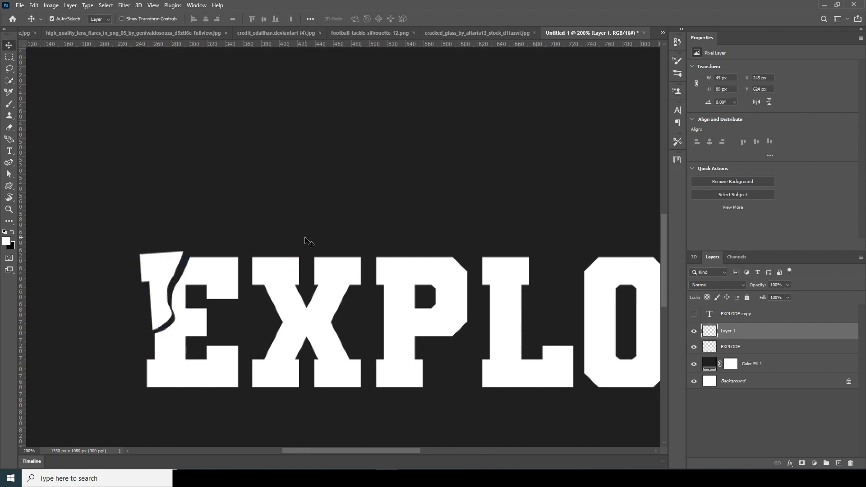
# - Cut the bottom-left corner of the first E onto a new layer and nudge it a few pixels down and left
pyautogui.hotkey('ctrl', '-')
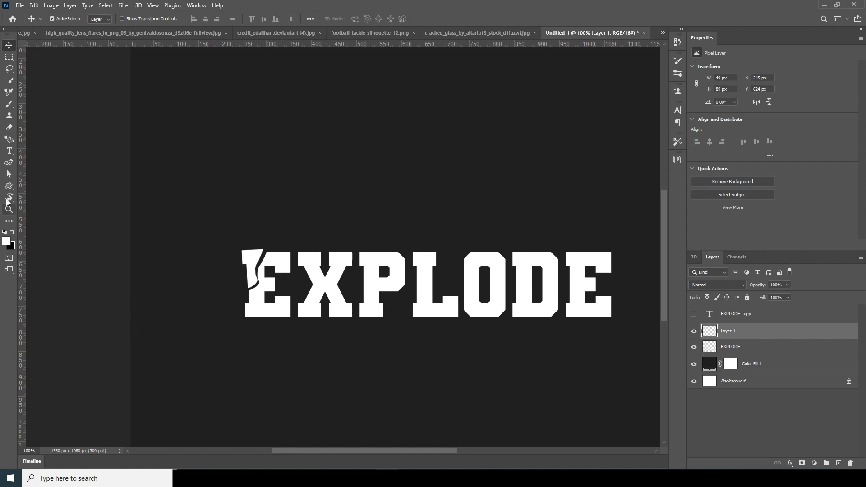
pyautogui.click(9, 69)
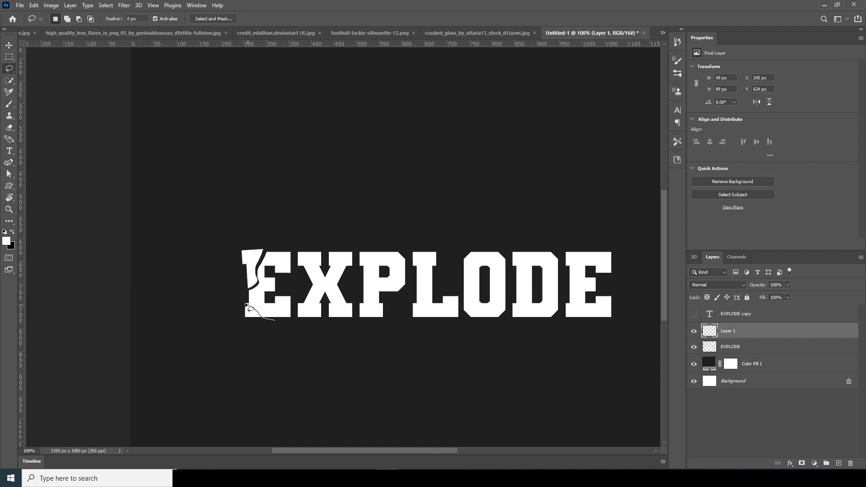
pyautogui.moveTo(249, 334); pyautogui.dragTo(272, 325)
pyautogui.click(709, 350)
pyautogui.hotkey('ctrl', 'shift', 'j')
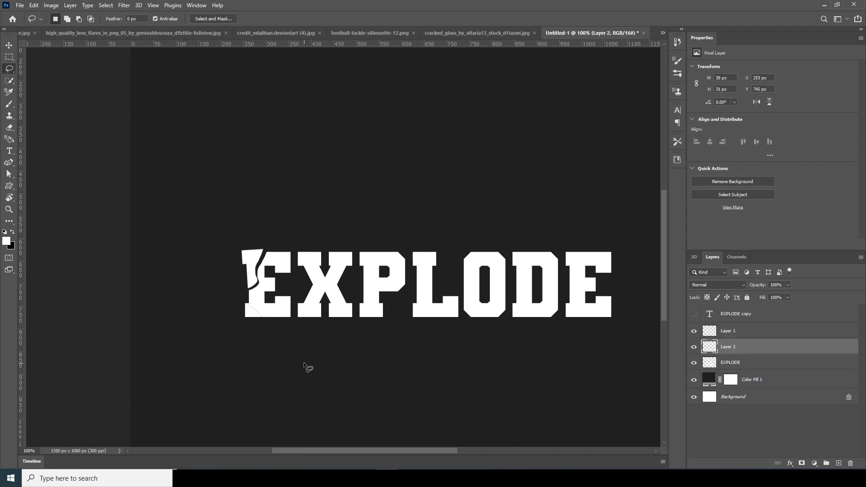
pyautogui.click(9, 45)
pyautogui.press('Down')
pyautogui.press('Down')
pyautogui.press('Down')
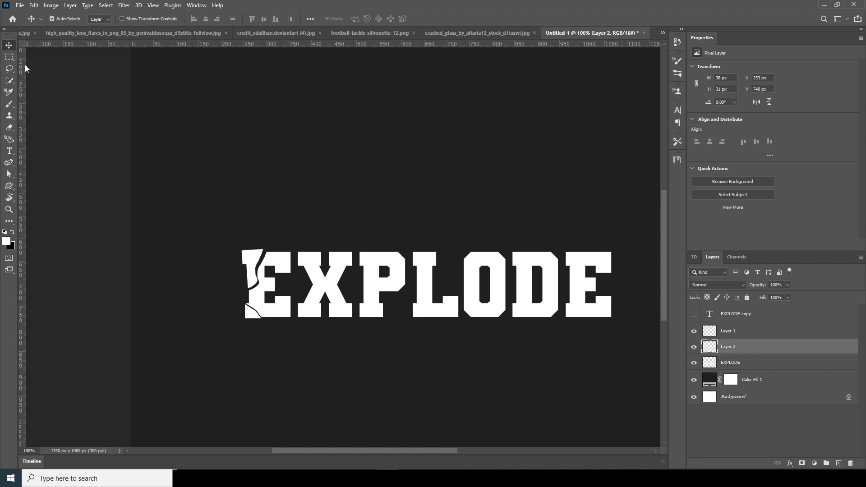
pyautogui.press('Down')
# - Cut the upper-right piece of the first E onto a new layer, then offset and rotate it slightly
pyautogui.click(9, 68)
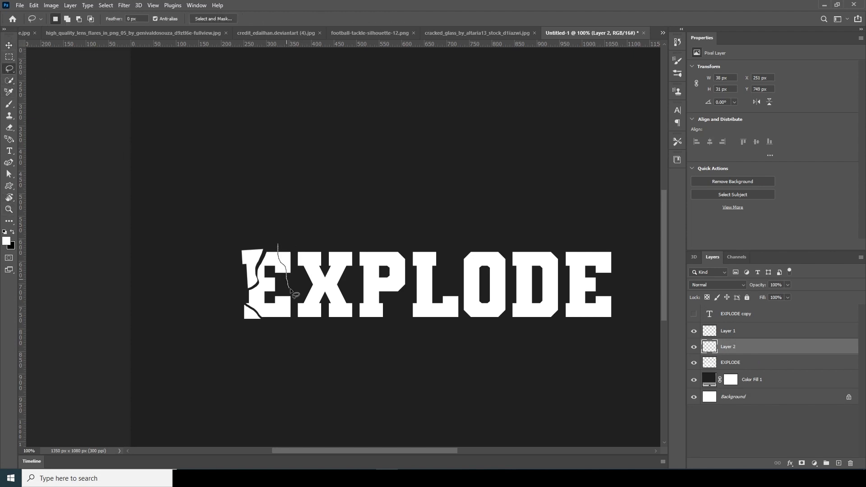
pyautogui.moveTo(295, 252); pyautogui.dragTo(280, 240)
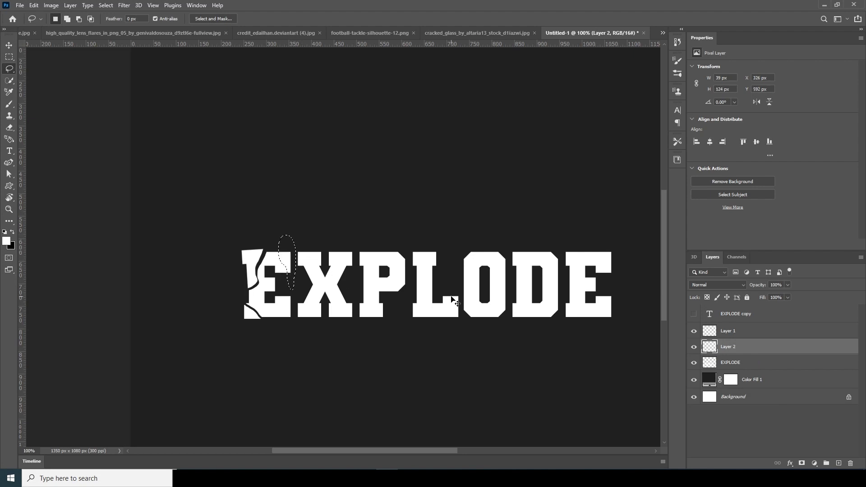
pyautogui.click(711, 363)
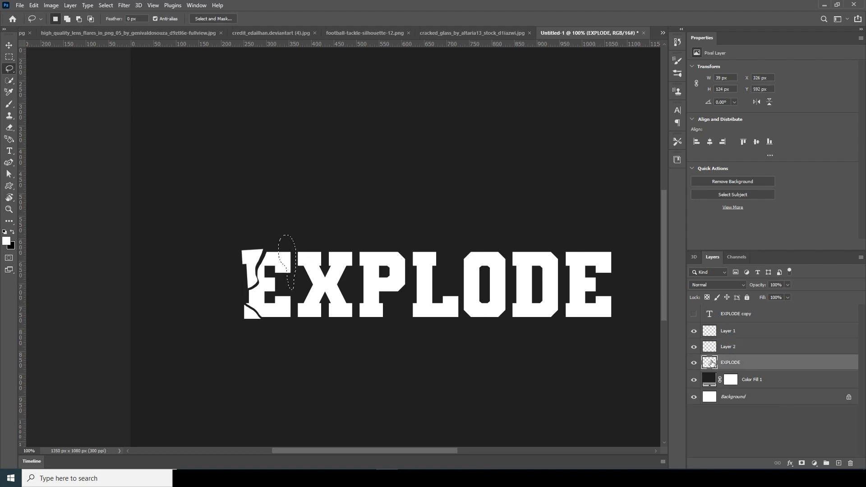
pyautogui.hotkey('ctrl', 'j')
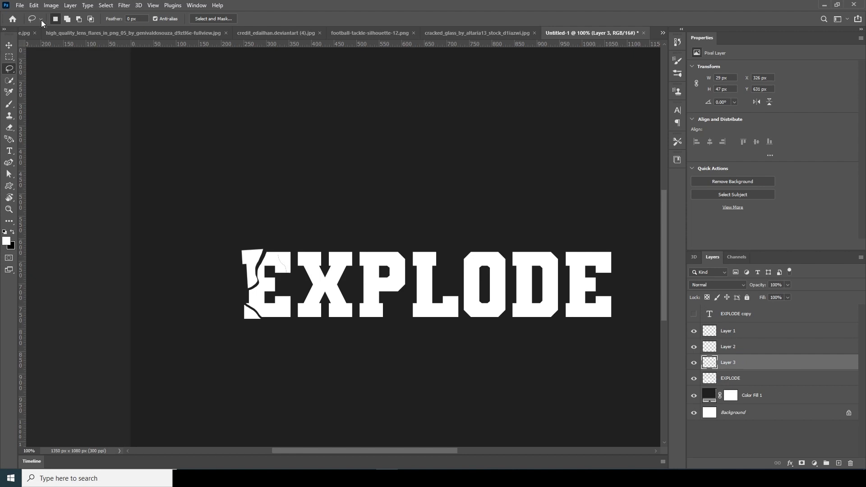
pyautogui.click(8, 47)
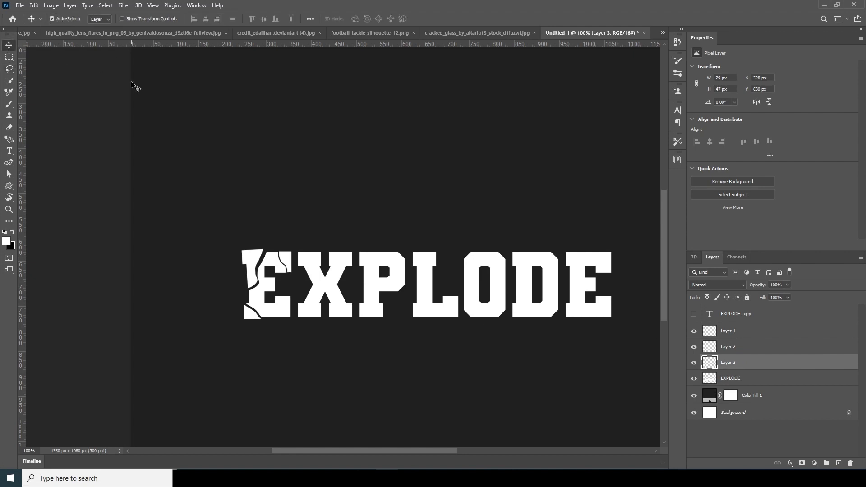
pyautogui.hotkey('ctrl', 't')
pyautogui.moveTo(331, 221); pyautogui.dragTo(332, 222)
pyautogui.press('Return')
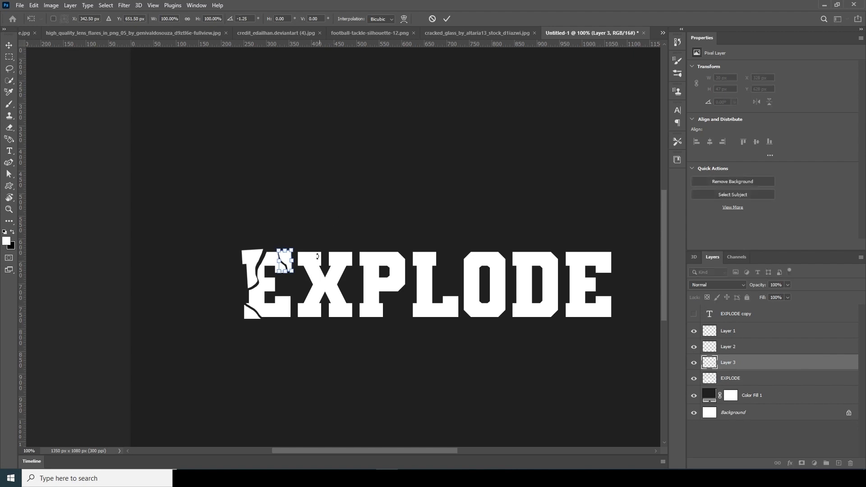
# - Cut the lower-right piece of the first E onto a new layer and offset it slightly from the letter
pyautogui.click(9, 69)
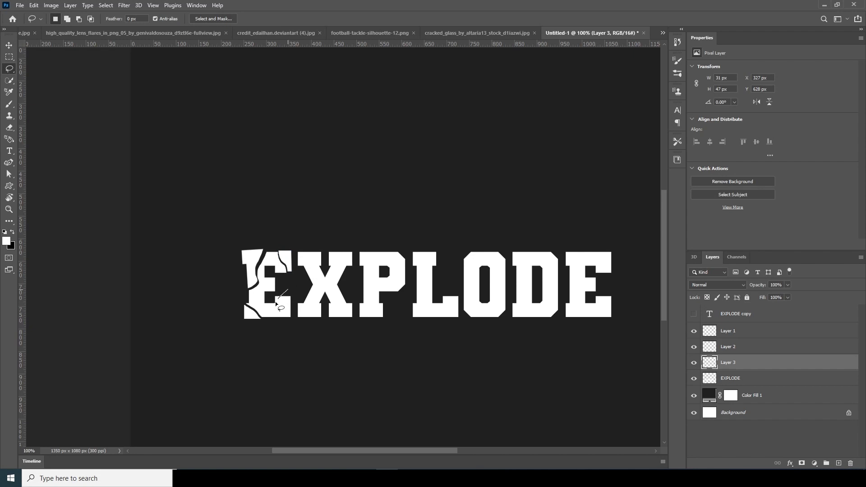
pyautogui.moveTo(296, 334)
pyautogui.mouseDown()
pyautogui.moveTo(273, 323)
pyautogui.moveTo(278, 308)
pyautogui.moveTo(289, 332)
pyautogui.mouseUp()
pyautogui.hotkey('ctrl', 'j')
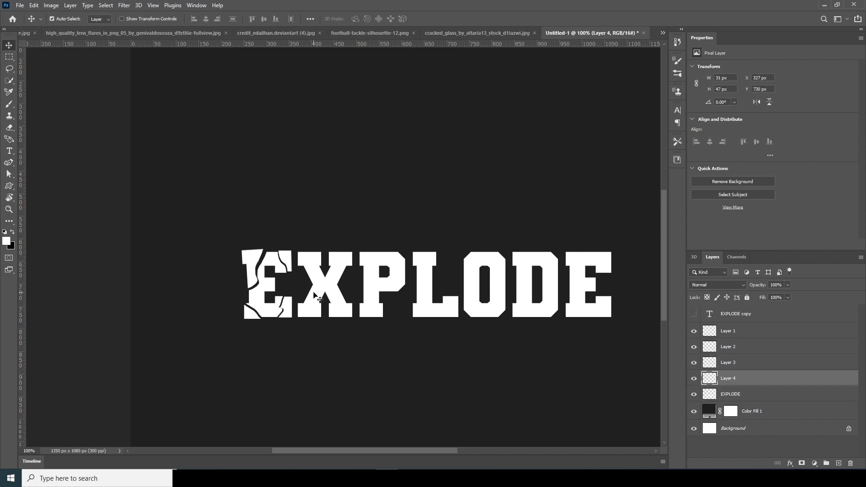
# - Cut the left part of the letter X onto a new layer and transform it slightly out of place
pyautogui.click(730, 394)
pyautogui.moveTo(317, 239)
pyautogui.mouseDown()
pyautogui.moveTo(319, 346)
pyautogui.moveTo(308, 248)
pyautogui.moveTo(329, 254)
pyautogui.moveTo(336, 242)
pyautogui.moveTo(342, 277)
pyautogui.moveTo(344, 238)
pyautogui.mouseUp()
pyautogui.hotkey('ctrl', 'j')
pyautogui.hotkey('ctrl', 't')
pyautogui.press('Return')
# - Cut the upper-right arm of the X onto a new layer and rotate it slightly away from the letter
pyautogui.click(710, 412)
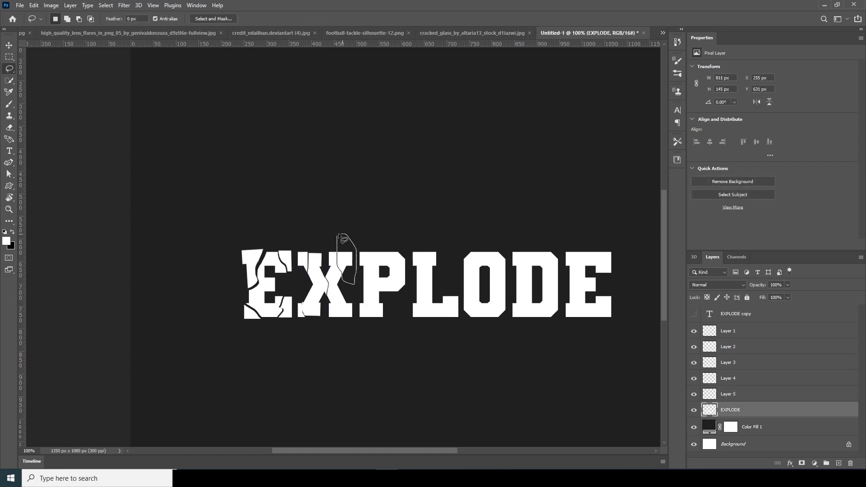
pyautogui.hotkey('ctrl', 'j')
pyautogui.hotkey('ctrl', 't')
pyautogui.moveTo(413, 263); pyautogui.dragTo(413, 259)
pyautogui.press('Return')
# - Cut the lower-right leg of the X onto a new layer and transform it slightly away from the letter
pyautogui.moveTo(350, 297)
pyautogui.mouseDown()
pyautogui.moveTo(328, 318)
pyautogui.moveTo(337, 364)
pyautogui.moveTo(350, 297)
pyautogui.moveTo(338, 310)
pyautogui.mouseUp()
pyautogui.click(710, 425)
pyautogui.hotkey('ctrl', 'j')
pyautogui.hotkey('ctrl', 't')
pyautogui.press('Return')
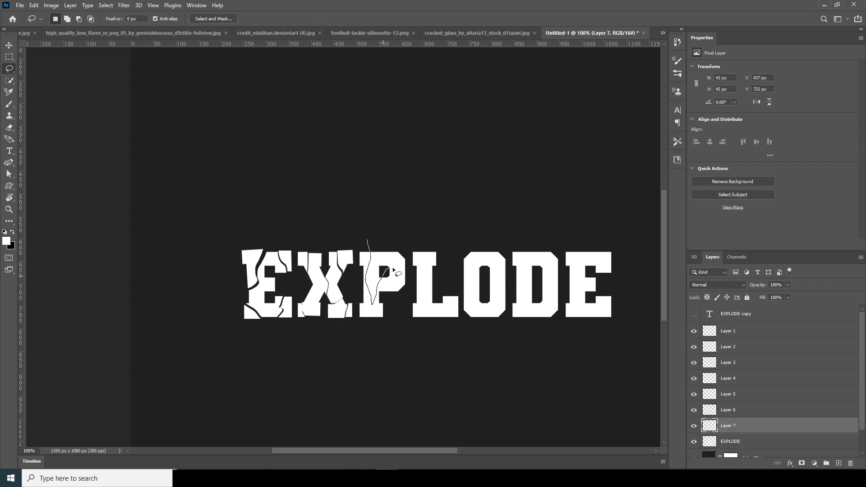
# - Cut the upper piece of the letter P onto a new layer and rotate it slightly to create a crack
pyautogui.moveTo(414, 235)
pyautogui.mouseDown()
pyautogui.moveTo(380, 268)
pyautogui.moveTo(392, 225)
pyautogui.mouseUp()
pyautogui.hotkey('ctrl', 'j')
pyautogui.hotkey('ctrl', 't')
pyautogui.moveTo(499, 336); pyautogui.dragTo(482, 345)
pyautogui.press('Return')
# - Cut the lower-right foot of the P onto a new layer from the EXPLODE layer and rotate it slightly
pyautogui.moveTo(395, 324)
pyautogui.mouseDown()
pyautogui.moveTo(355, 319)
pyautogui.moveTo(377, 332)
pyautogui.mouseUp()
pyautogui.scroll(-3, 738, 446)
pyautogui.click(738, 415)
pyautogui.hotkey('ctrl', 'j')
pyautogui.hotkey('ctrl', 't')
pyautogui.moveTo(497, 352); pyautogui.dragTo(486, 351)
pyautogui.press('Return')
# - Cut a piece of the P's left stem onto a new layer and shift it slightly out of place
pyautogui.moveTo(356, 269); pyautogui.dragTo(357, 270)
pyautogui.click(714, 432)
pyautogui.hotkey('ctrl', 'shift', 'j')
pyautogui.hotkey('ctrl', 't')
pyautogui.moveTo(379, 316); pyautogui.dragTo(374, 318)
pyautogui.press('Return')
# - Cut the upper part of the letter L onto a new layer and nudge it up 3 pixels
pyautogui.moveTo(456, 242)
pyautogui.mouseDown()
pyautogui.moveTo(416, 290)
pyautogui.moveTo(456, 242)
pyautogui.mouseUp()
pyautogui.click(718, 446)
pyautogui.hotkey('ctrl', 'shift', 'j')
pyautogui.hotkey('ctrl', 't')
pyautogui.press('Up')
pyautogui.press('Up')
pyautogui.press('Up')
pyautogui.press('Return')
# - Cut the lower-right part of the L from the EXPLODE layer onto a new layer and offset it slightly
pyautogui.moveTo(441, 280)
pyautogui.mouseDown()
pyautogui.moveTo(465, 327)
pyautogui.moveTo(440, 280)
pyautogui.mouseUp()
pyautogui.hotkey('ctrl', 'shift', 'j')
pyautogui.press('Return')
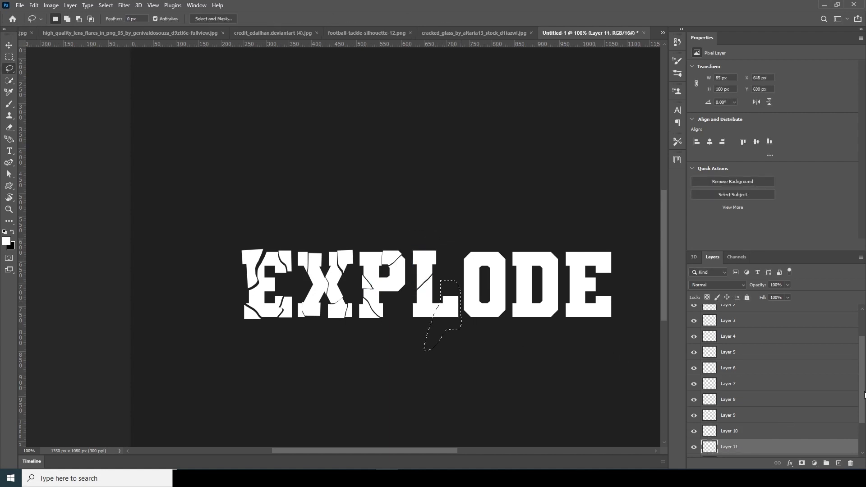
pyautogui.moveTo(860, 382); pyautogui.dragTo(860, 407)
pyautogui.click(717, 428)
pyautogui.hotkey('ctrl', 'shift', 'j')
pyautogui.hotkey('ctrl', 't')
pyautogui.press('Return')
# - Cut the upper part of the letter O onto a new layer and transform it slightly out of place
pyautogui.moveTo(511, 226)
pyautogui.mouseDown()
pyautogui.moveTo(478, 281)
pyautogui.moveTo(512, 225)
pyautogui.mouseUp()
pyautogui.hotkey('ctrl', 'j')
pyautogui.hotkey('ctrl', 't')
pyautogui.press('Return')
# - Cut the lower-right corner of the O onto a new layer, then rotate and offset it
pyautogui.moveTo(487, 323)
pyautogui.mouseDown()
pyautogui.moveTo(507, 310)
pyautogui.moveTo(485, 295)
pyautogui.mouseUp()
pyautogui.hotkey('ctrl', 'j')
pyautogui.hotkey('ctrl', 't')
pyautogui.press('Return')
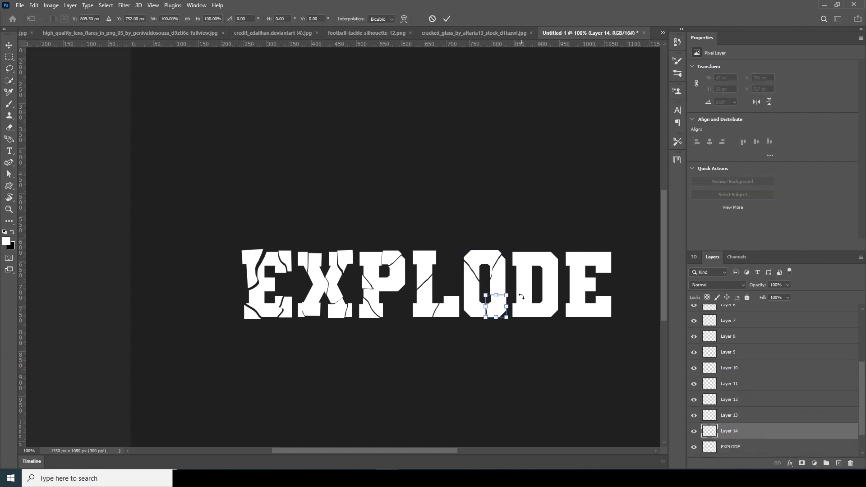
# - Cut the upper-right part of the letter D onto a new layer and rotate it slightly away from the letter
pyautogui.moveTo(543, 289)
pyautogui.mouseDown()
pyautogui.moveTo(559, 206)
pyautogui.moveTo(576, 220)
pyautogui.mouseUp()
pyautogui.scroll(-2, 711, 419)
pyautogui.click(711, 418)
pyautogui.hotkey('ctrl', 'j')
pyautogui.hotkey('ctrl', 't')
pyautogui.moveTo(579, 262); pyautogui.dragTo(578, 251)
pyautogui.press('Return')
# - Cut the lower-left part of the D onto a new layer and nudge it 3 pixels down and 3 pixels left
pyautogui.moveTo(512, 280)
pyautogui.mouseDown()
pyautogui.moveTo(528, 331)
pyautogui.moveTo(507, 299)
pyautogui.mouseUp()
pyautogui.click(717, 432)
pyautogui.hotkey('ctrl', 'j')
pyautogui.hotkey('ctrl', 't')
pyautogui.press('Down')
pyautogui.press('Down')
pyautogui.press('Down')
pyautogui.press('Left')
pyautogui.press('Left')
pyautogui.press('Left')
pyautogui.press('Return')
# - Cut the upper-right piece of the last letter E onto a new layer, then rotate and offset it
pyautogui.moveTo(636, 236)
pyautogui.mouseDown()
pyautogui.moveTo(604, 283)
pyautogui.moveTo(632, 239)
pyautogui.moveTo(623, 240)
pyautogui.mouseUp()
pyautogui.click(730, 446)
pyautogui.hotkey('ctrl', 'j')
pyautogui.hotkey('ctrl', 't')
pyautogui.press('Return')
# - Cut the lower-right piece of the last E onto a new layer, then rotate and offset it
pyautogui.moveTo(594, 294)
pyautogui.mouseDown()
pyautogui.moveTo(589, 357)
pyautogui.moveTo(602, 293)
pyautogui.moveTo(616, 320)
pyautogui.moveTo(592, 292)
pyautogui.moveTo(602, 285)
pyautogui.moveTo(591, 297)
pyautogui.mouseUp()
pyautogui.click(717, 430)
pyautogui.hotkey('ctrl', 'j')
pyautogui.hotkey('ctrl', 't')
pyautogui.press('Return')
# - Cut the middle bar of the last E from the EXPLODE layer onto a new layer and transform it slightly
pyautogui.scroll(-1, 709, 418)
pyautogui.click(709, 420)
pyautogui.hotkey('ctrl', 'j')
pyautogui.hotkey('ctrl', 't')
pyautogui.press('Return')
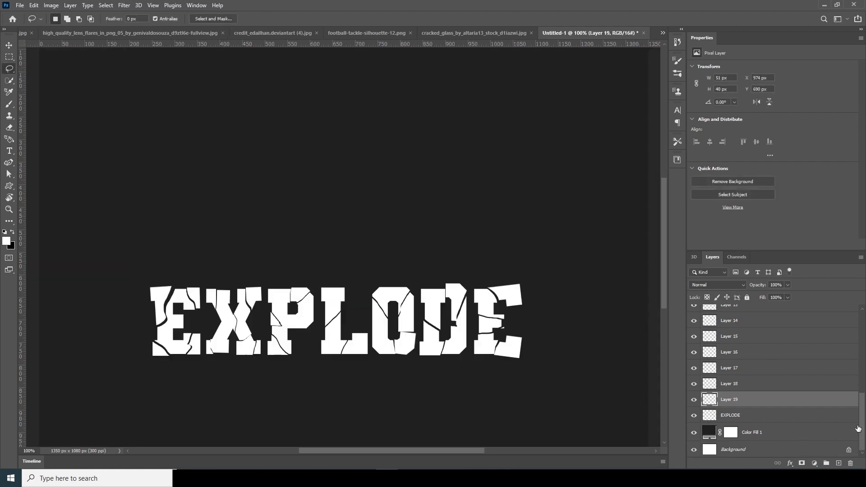
# - Group the EXPLODE layer with all the cut letter pieces from Layer 1 down, and add a layer mask to the group
pyautogui.click(720, 419)
pyautogui.moveTo(862, 424); pyautogui.dragTo(857, 333)
pyautogui.keyDown('shift'); pyautogui.click(712, 331); pyautogui.keyUp('shift')
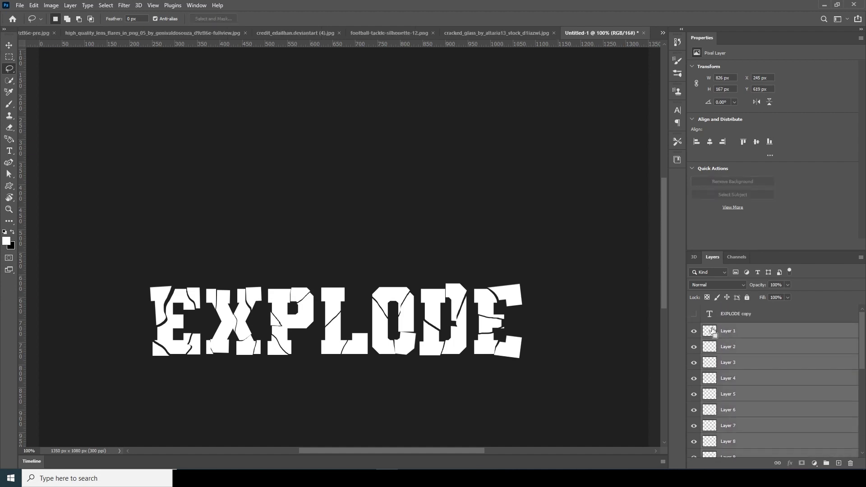
pyautogui.moveTo(712, 331); pyautogui.dragTo(714, 334)
pyautogui.hotkey('ctrl', 'g')
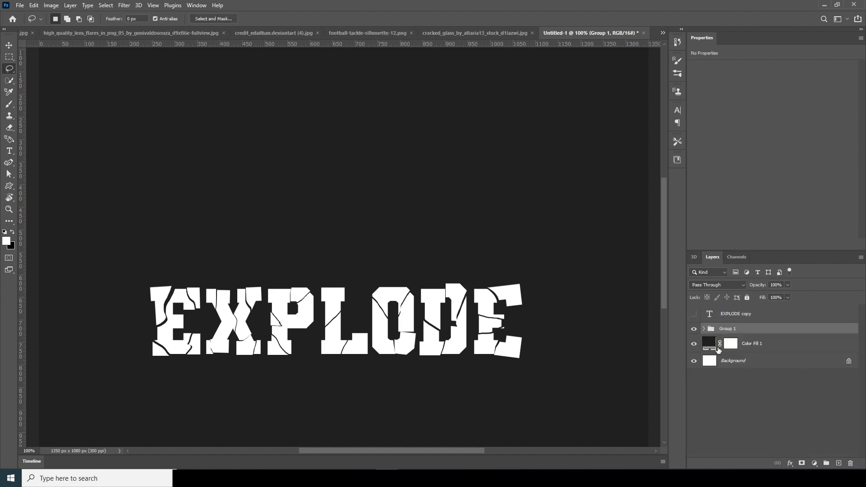
pyautogui.click(801, 464)
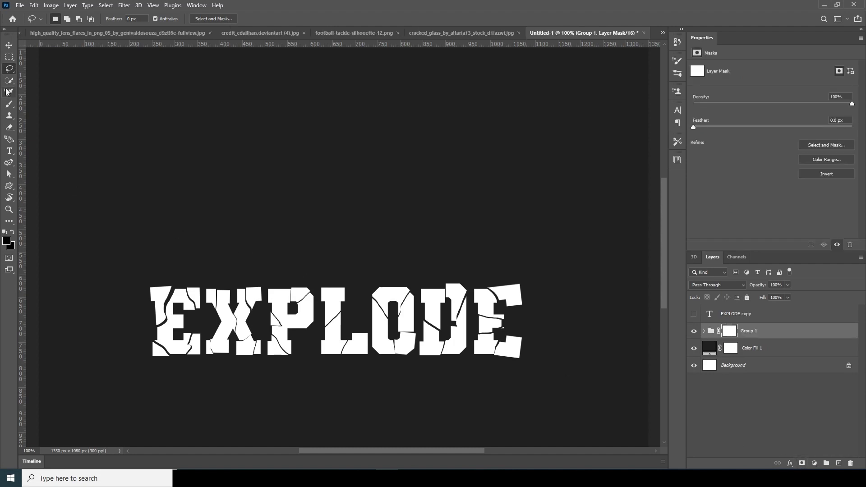
# - Activate the Brush tool and choose the 005_Explosion brush from the Explosion_Brushes set
pyautogui.click(9, 104)
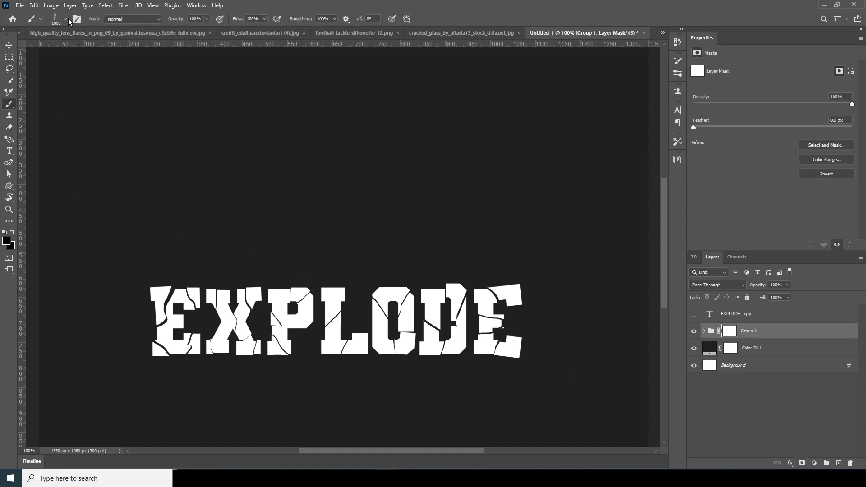
pyautogui.click(65, 19)
pyautogui.scroll(3, 109, 273)
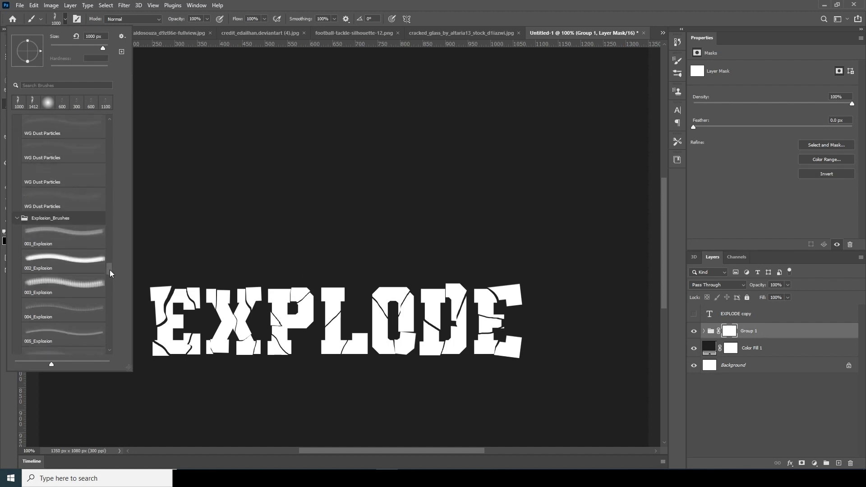
pyautogui.click(74, 200)
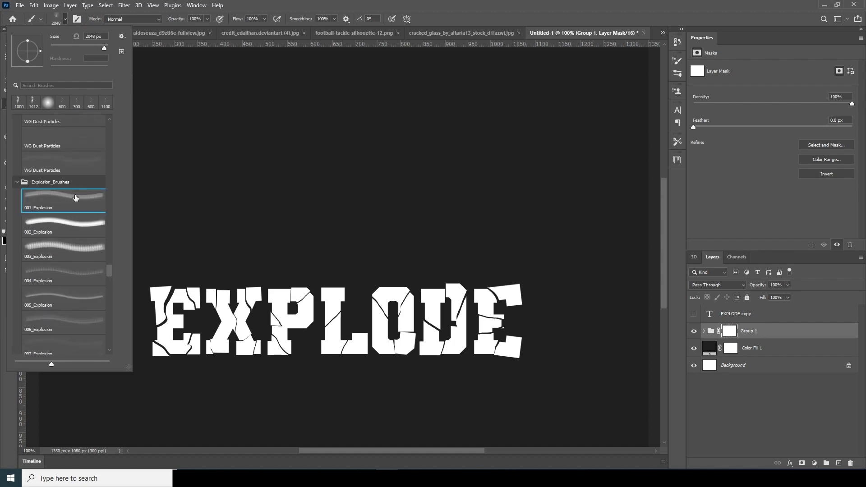
pyautogui.moveTo(109, 270); pyautogui.dragTo(109, 275)
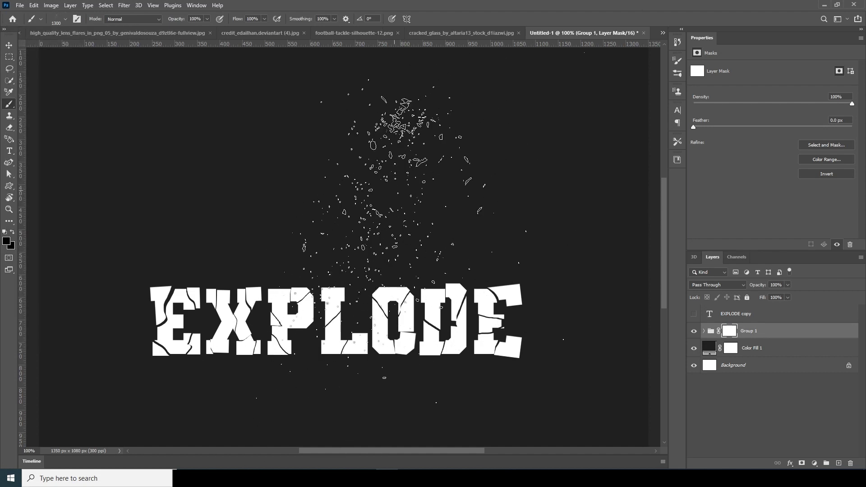
pyautogui.press('[')
pyautogui.press('[')
pyautogui.press('[')
pyautogui.press('[')
pyautogui.press('[')
pyautogui.press('[')
pyautogui.press('[')
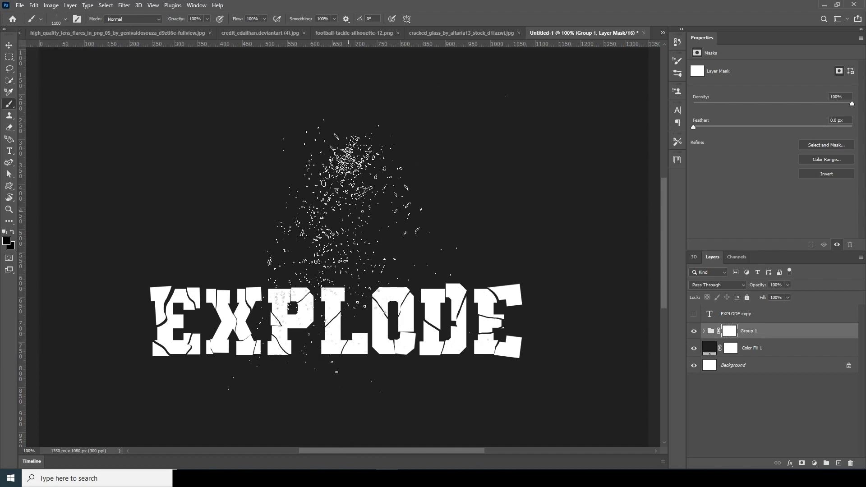
pyautogui.click(65, 19)
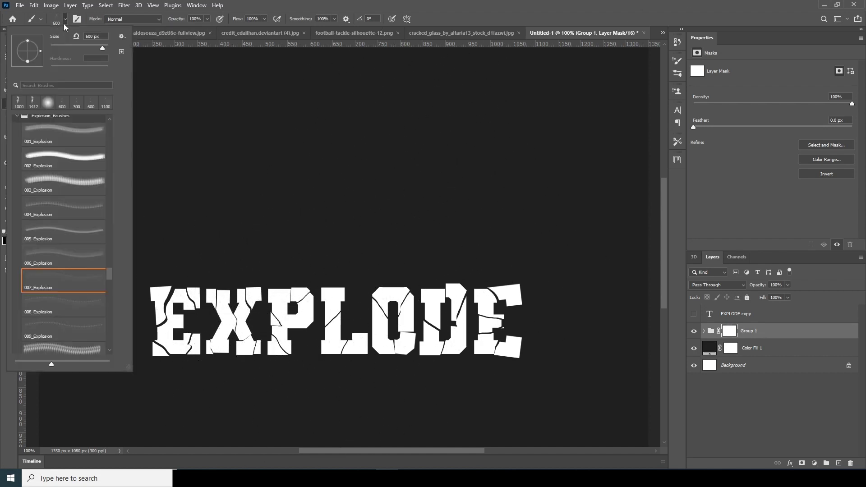
pyautogui.click(65, 302)
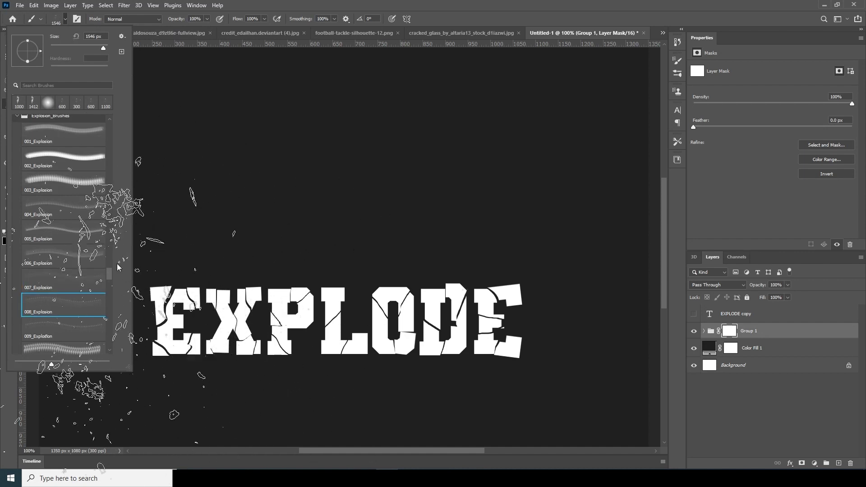
pyautogui.click(91, 227)
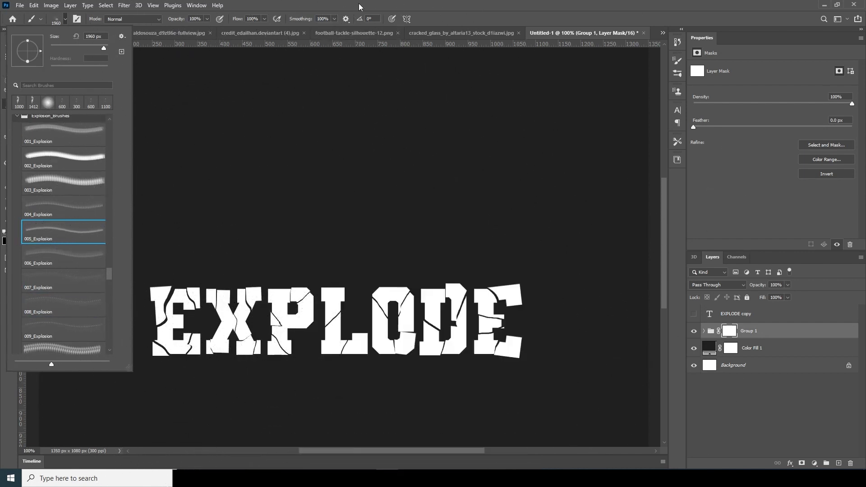
# - Spatter black on the group's mask over the left side of the first E with the brush at 400 px
pyautogui.click(734, 335)
pyautogui.press('[')
pyautogui.press('[')
pyautogui.press('[')
pyautogui.press('[')
pyautogui.press('[')
pyautogui.press('[')
pyautogui.press('[')
pyautogui.press('[')
pyautogui.press('[')
pyautogui.press('[')
pyautogui.press('[')
pyautogui.press('[')
pyautogui.press('[')
pyautogui.press('[')
pyautogui.press('[')
pyautogui.press('[')
pyautogui.press('[')
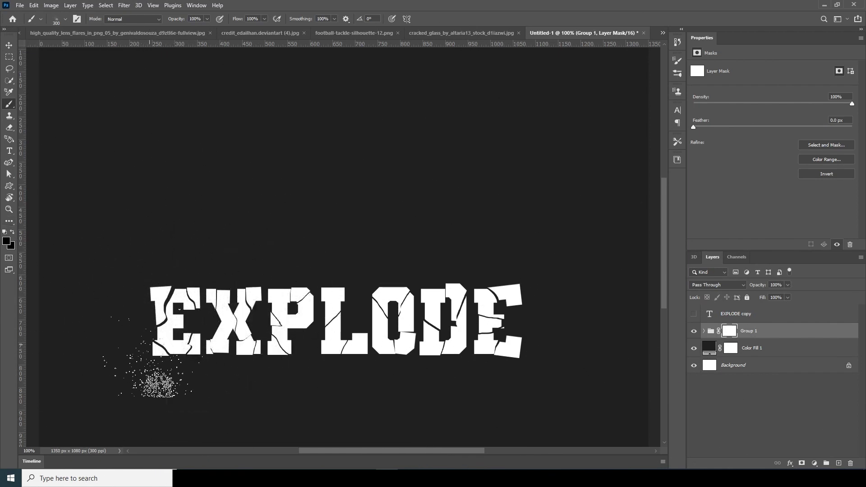
pyautogui.press(']')
pyautogui.press(']')
pyautogui.click(145, 323)
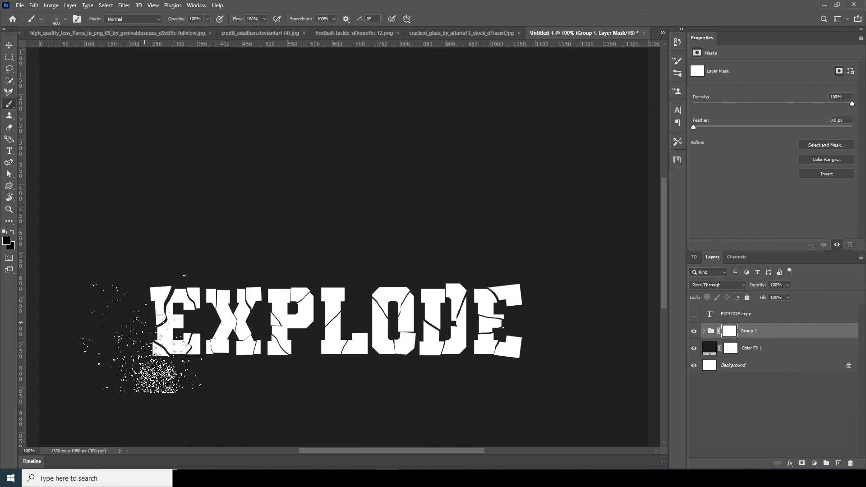
# - Add more mask spatter to the first E at 250 and 400 px, and spatter the lower part of the last E at 400 px
pyautogui.press('[')
pyautogui.press('[')
pyautogui.press('[')
pyautogui.click(139, 326)
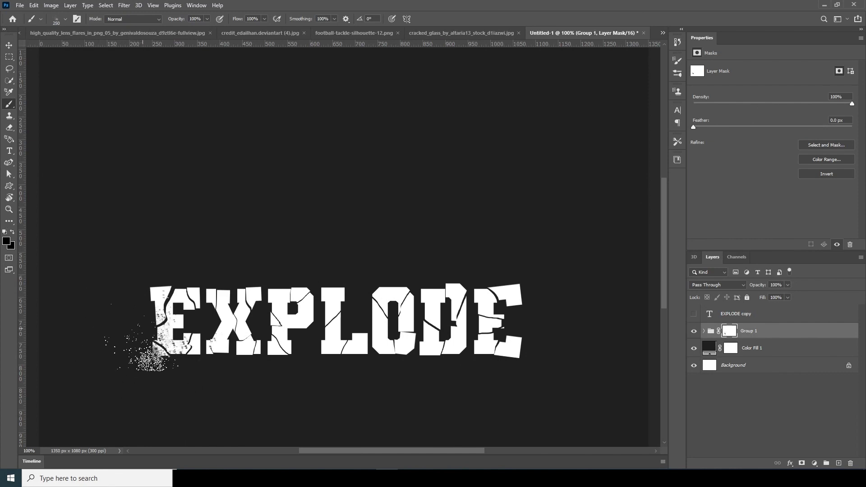
pyautogui.press(']')
pyautogui.press(']')
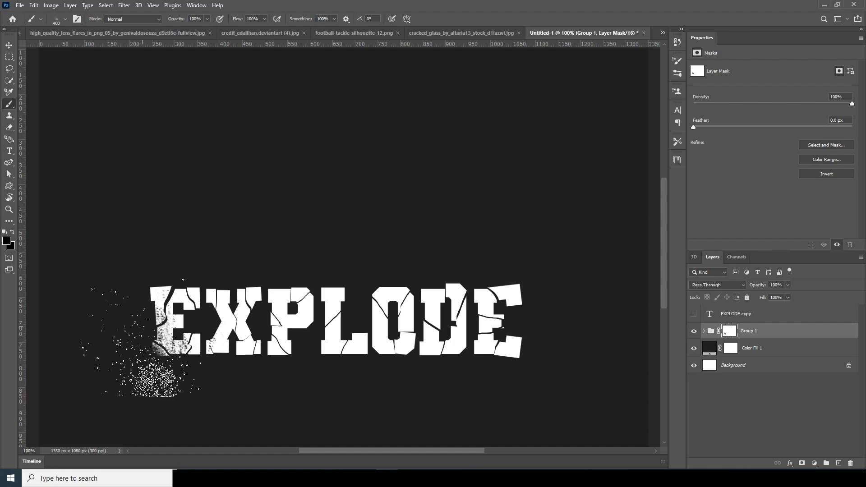
pyautogui.click(147, 326)
pyautogui.moveTo(570, 376)
pyautogui.mouseDown()
pyautogui.moveTo(517, 373)
pyautogui.moveTo(526, 375)
pyautogui.moveTo(515, 379)
pyautogui.moveTo(522, 389)
pyautogui.moveTo(523, 368)
pyautogui.mouseUp()
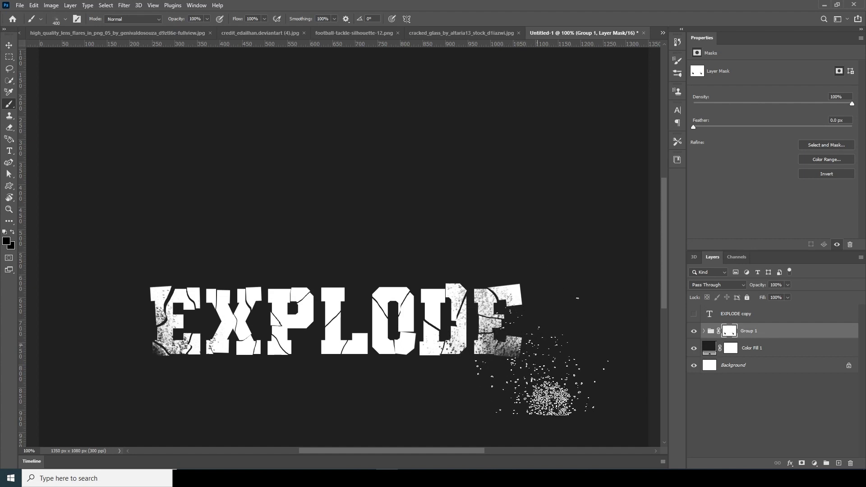
# - Rotate the brush tip to 137° and spatter the mask over the upper part of the last E at 200 px
pyautogui.click(65, 19)
pyautogui.moveTo(36, 43); pyautogui.dragTo(72, 39)
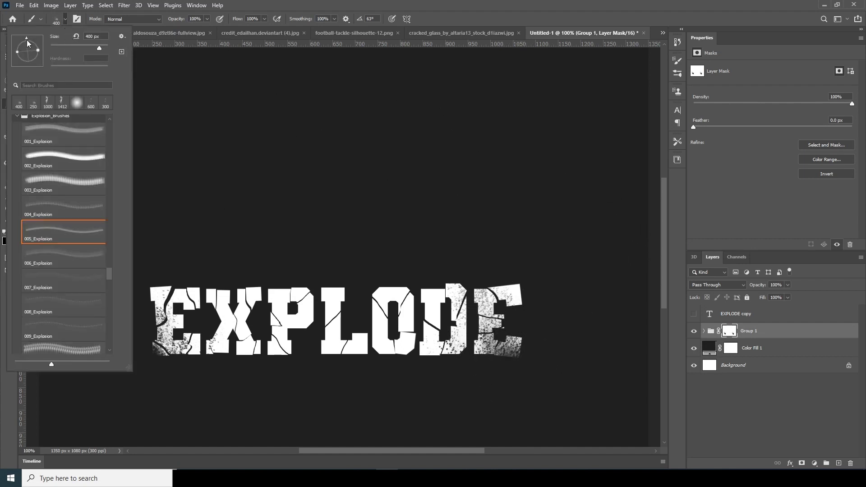
pyautogui.moveTo(20, 58)
pyautogui.mouseDown()
pyautogui.moveTo(40, 69)
pyautogui.moveTo(20, 44)
pyautogui.mouseUp()
pyautogui.press('Return')
pyautogui.press('[')
pyautogui.press('[')
pyautogui.press('[')
pyautogui.click(498, 306)
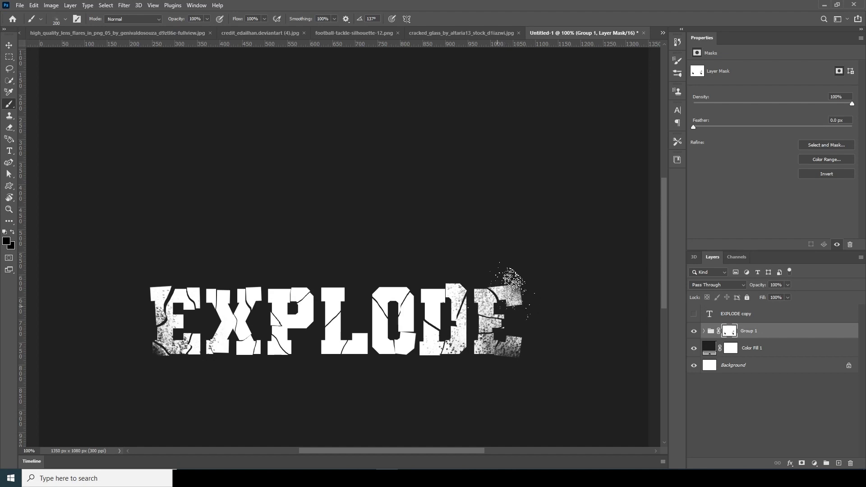
# - Spatter the mask over the top of the last E at 300 px and the tops of the D and L at 250 px
pyautogui.press(']')
pyautogui.press(']')
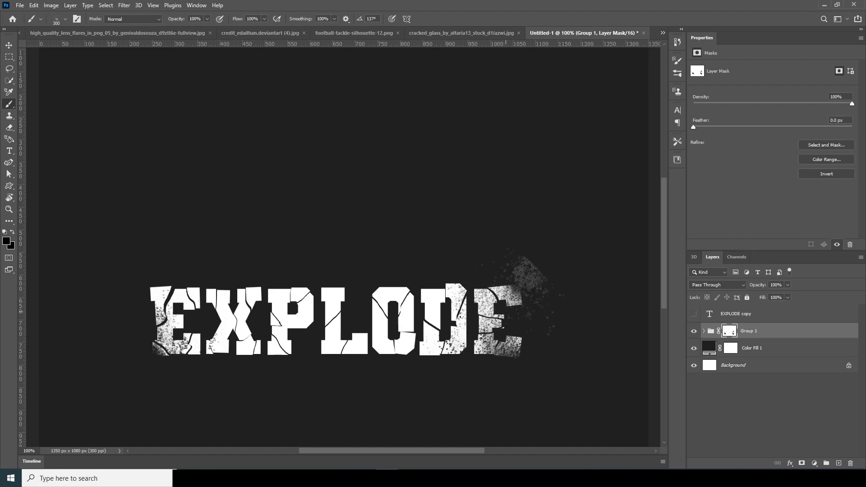
pyautogui.press('[')
pyautogui.press('[')
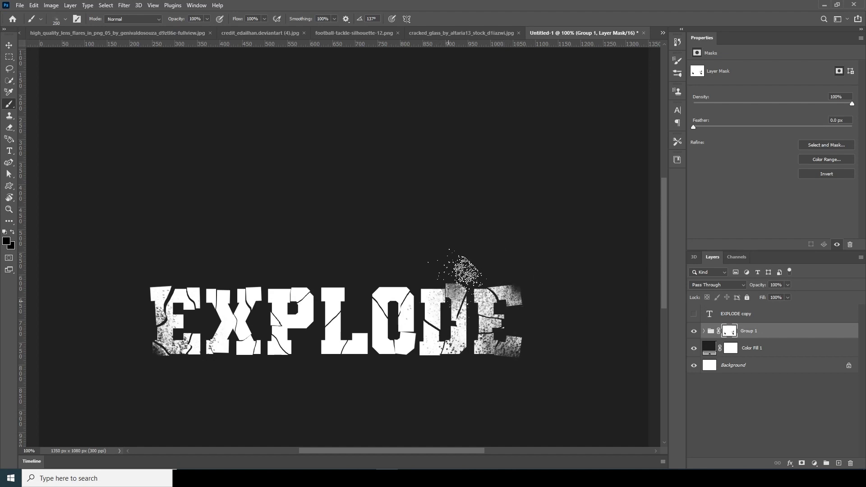
pyautogui.moveTo(341, 289); pyautogui.dragTo(346, 289)
# - Rotate the brush tip to -129° and spatter the mask over the tops of the first E and the O at 250 px
pyautogui.click(56, 20)
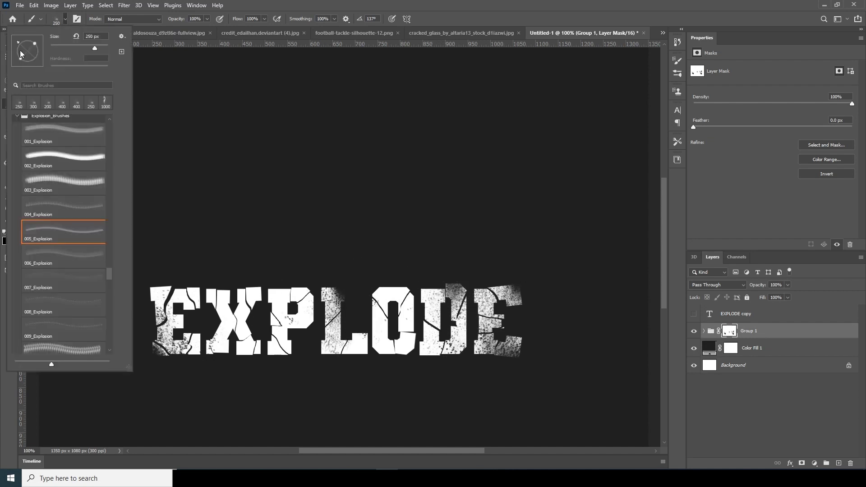
pyautogui.moveTo(21, 63); pyautogui.dragTo(19, 61)
pyautogui.click(182, 303)
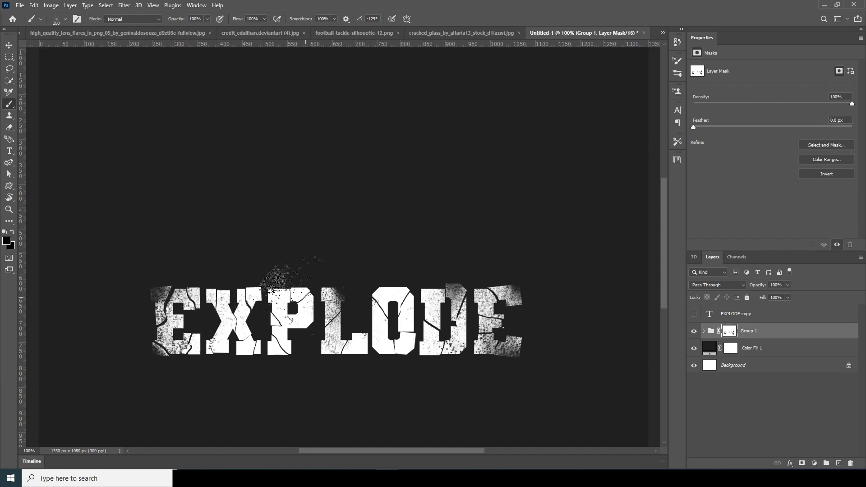
pyautogui.click(405, 303)
pyautogui.click(407, 304)
pyautogui.click(409, 304)
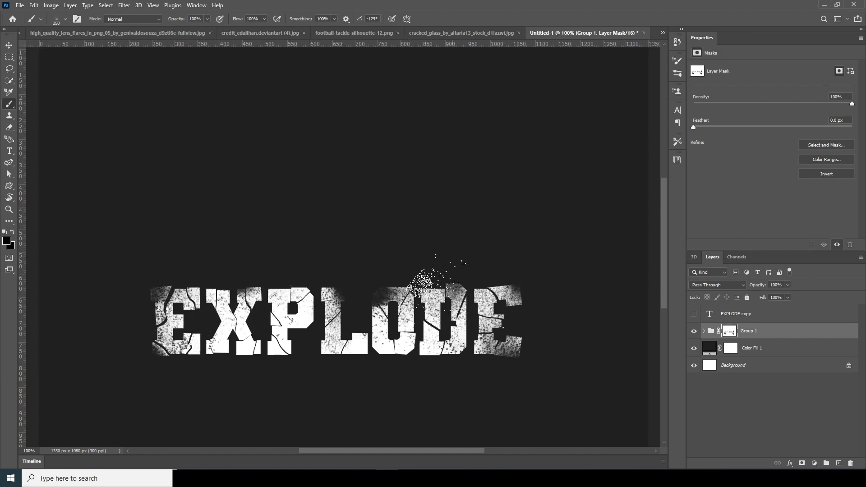
# - Rotate the brush tip to 13° and spatter the mask over the lower parts of the middle letters, enlarging the brush to 400 px
pyautogui.click(65, 19)
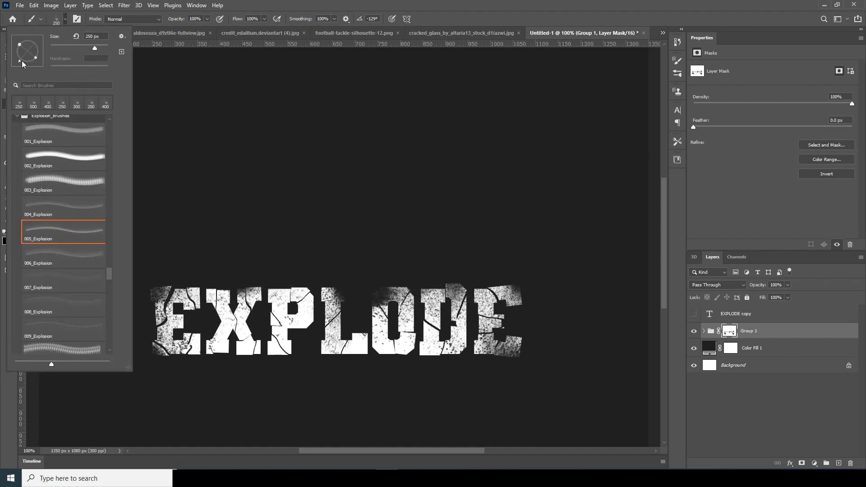
pyautogui.moveTo(17, 59); pyautogui.dragTo(27, 39)
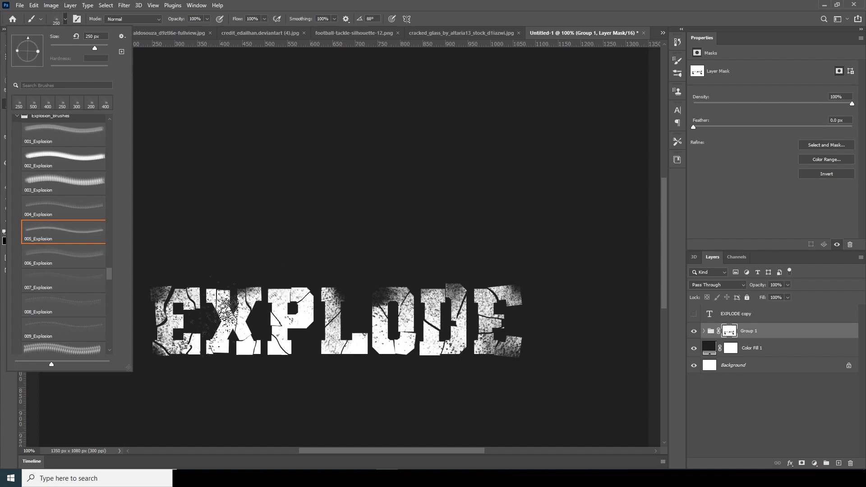
pyautogui.moveTo(34, 45); pyautogui.dragTo(39, 49)
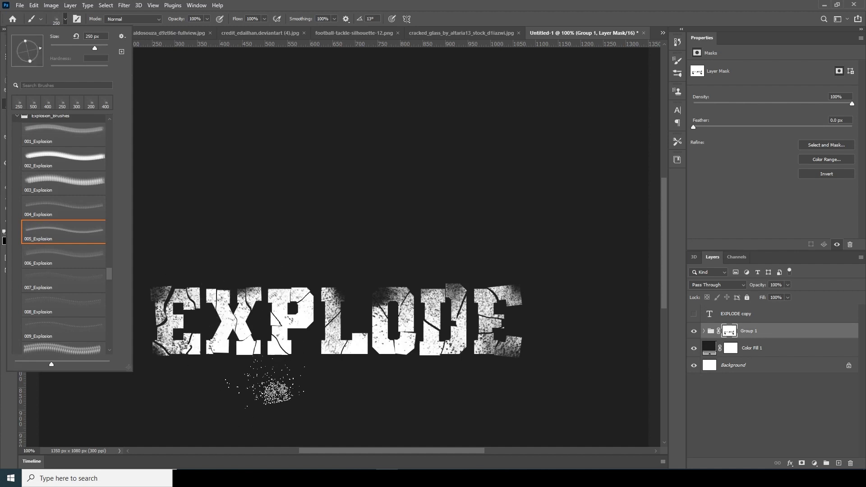
pyautogui.click(272, 335)
pyautogui.press(']')
pyautogui.press(']')
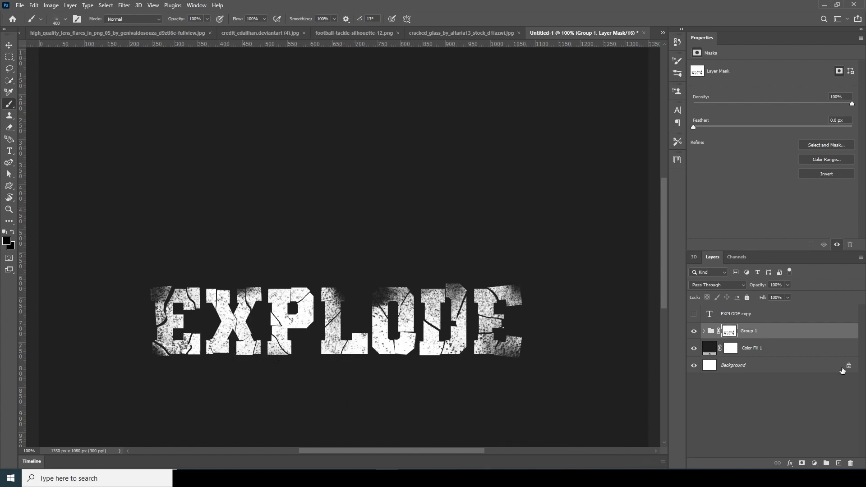
# - Create a new empty layer and place it directly below Group 1
pyautogui.click(712, 333)
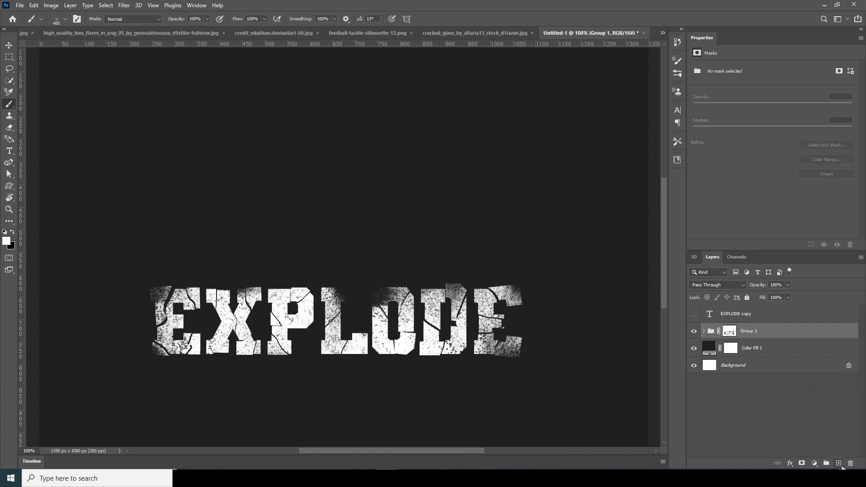
pyautogui.click(838, 463)
pyautogui.moveTo(707, 344); pyautogui.dragTo(712, 356)
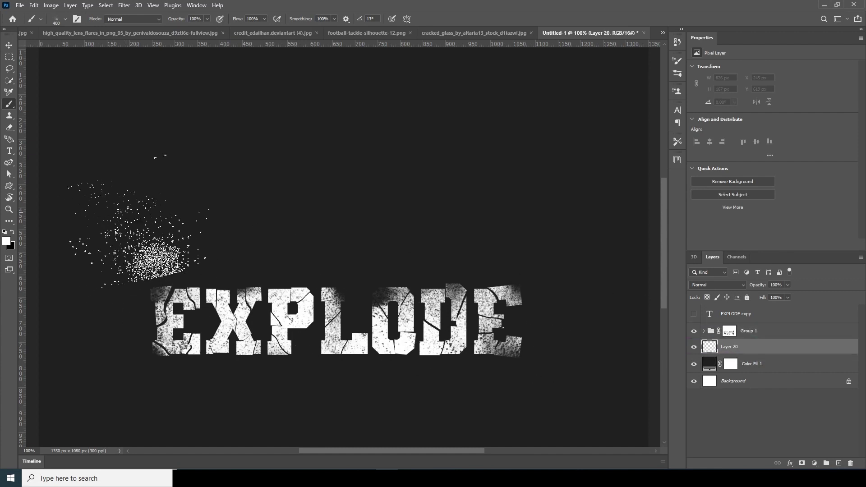
# - Choose the 004_Explosion brush for the new layer and reduce its size to 1200 px
pyautogui.click(67, 21)
pyautogui.click(86, 206)
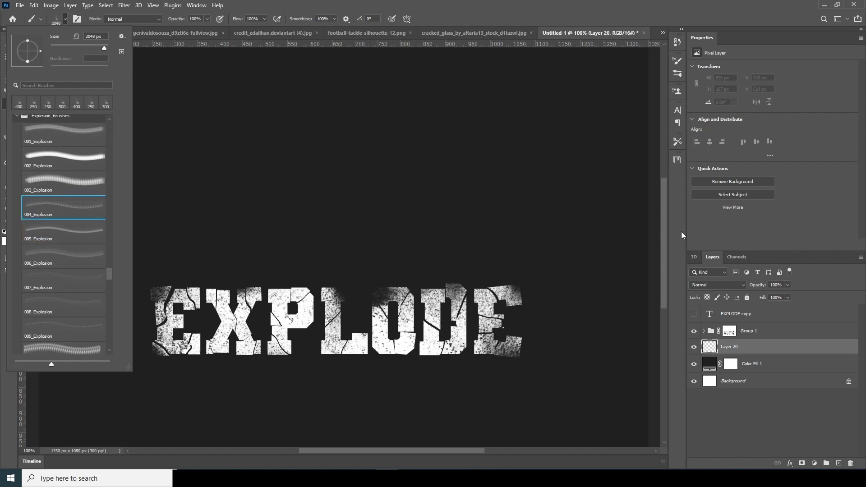
pyautogui.click(662, 228)
pyautogui.press('[')
pyautogui.press('[')
pyautogui.press('[')
pyautogui.press('[')
pyautogui.press('[')
pyautogui.press('[')
pyautogui.press('[')
pyautogui.press('[')
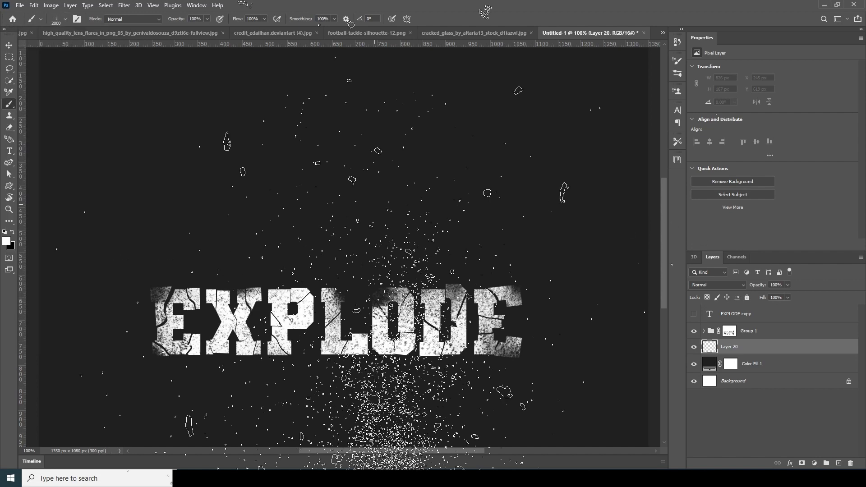
pyautogui.press('[')
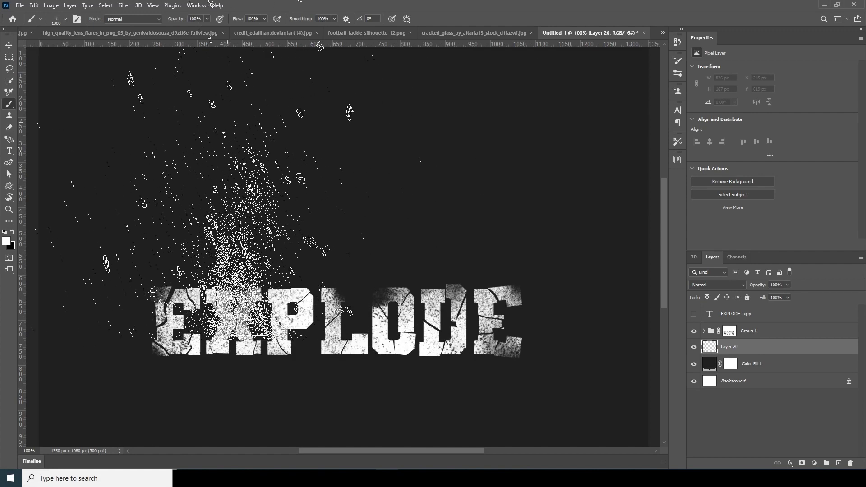
# - Rotate the brush tip to 41°, reduce it to 700 px and stamp white debris behind and above the X and P
pyautogui.click(65, 19)
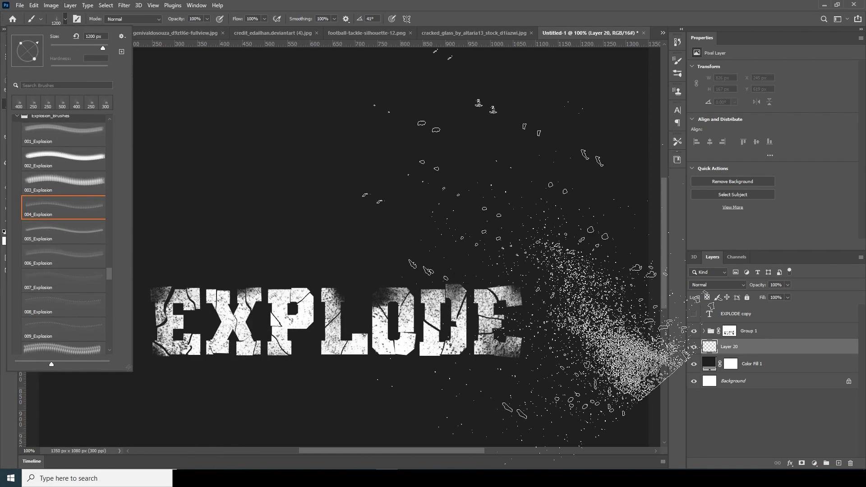
pyautogui.click(714, 353)
pyautogui.press('[')
pyautogui.press('[')
pyautogui.press('[')
pyautogui.press('[')
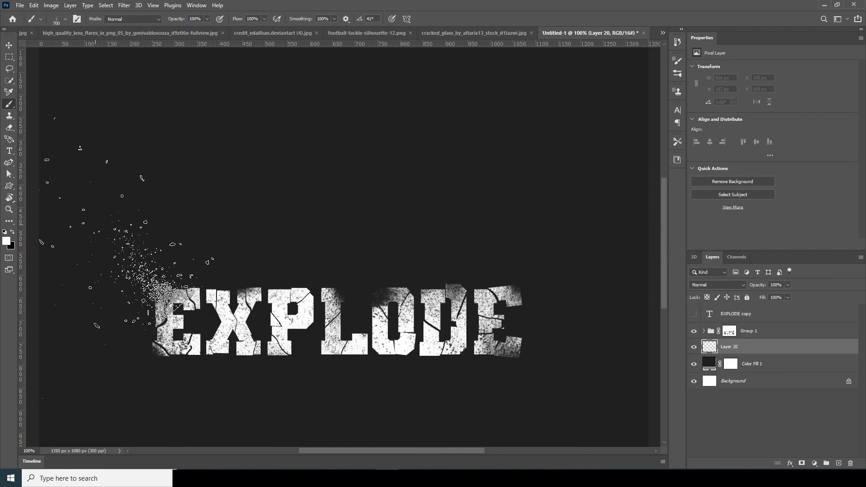
pyautogui.press('[')
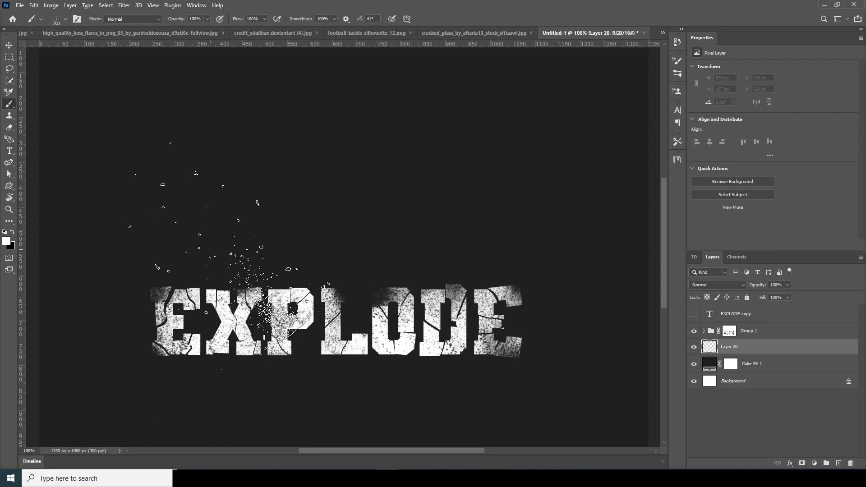
pyautogui.click(205, 271)
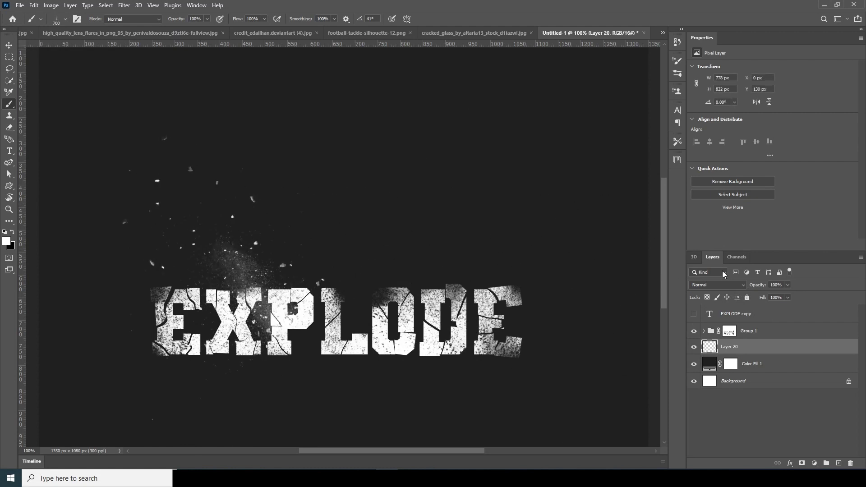
pyautogui.press(']')
pyautogui.press(']')
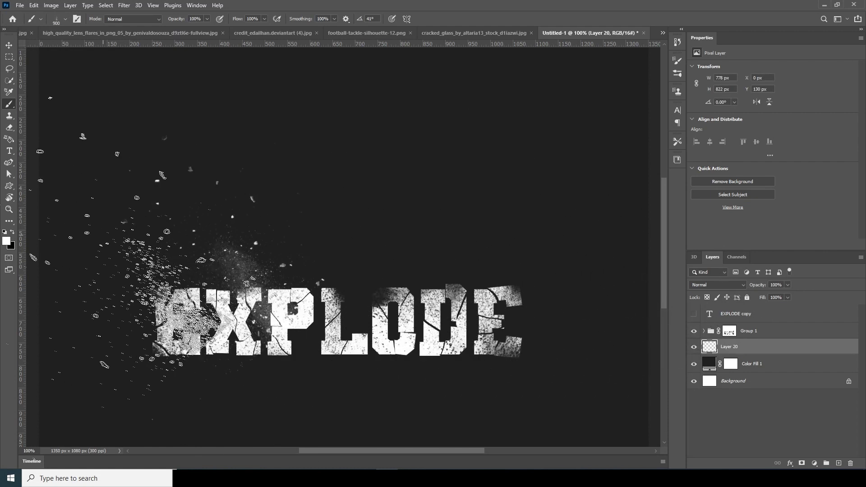
pyautogui.click(131, 232)
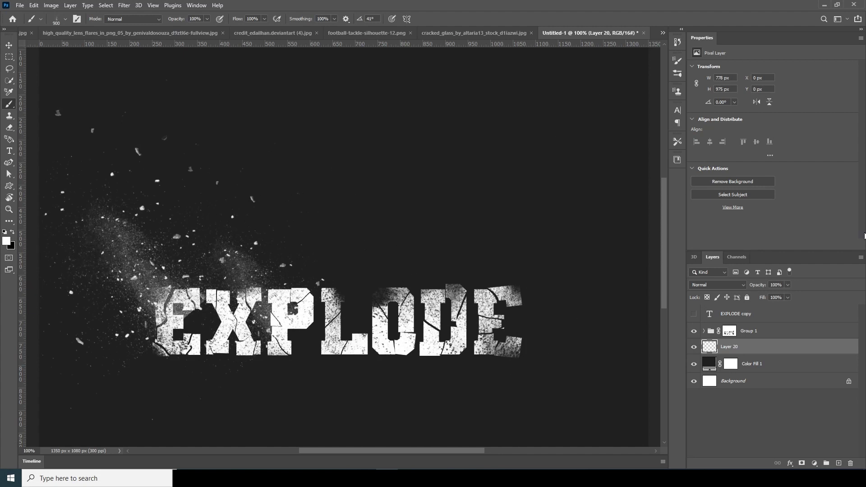
pyautogui.hotkey('ctrl', 'z')
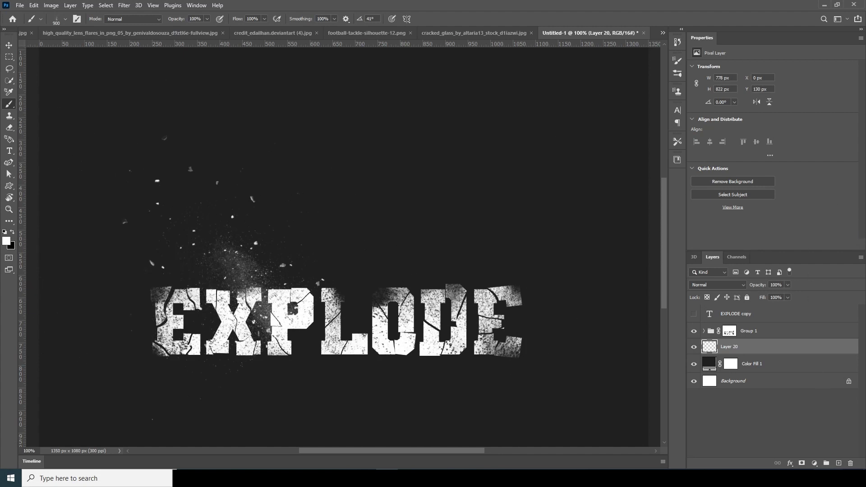
# - On a new layer above Layer 20, stamp 400 px debris around the O and D and erase the stray bits beneath them
pyautogui.click(838, 463)
pyautogui.press('[')
pyautogui.press('[')
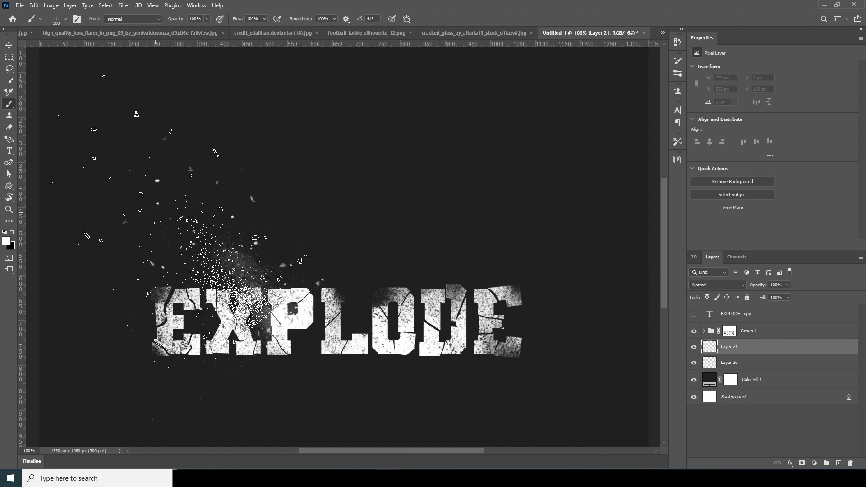
pyautogui.press('[')
pyautogui.press('[')
pyautogui.press('[')
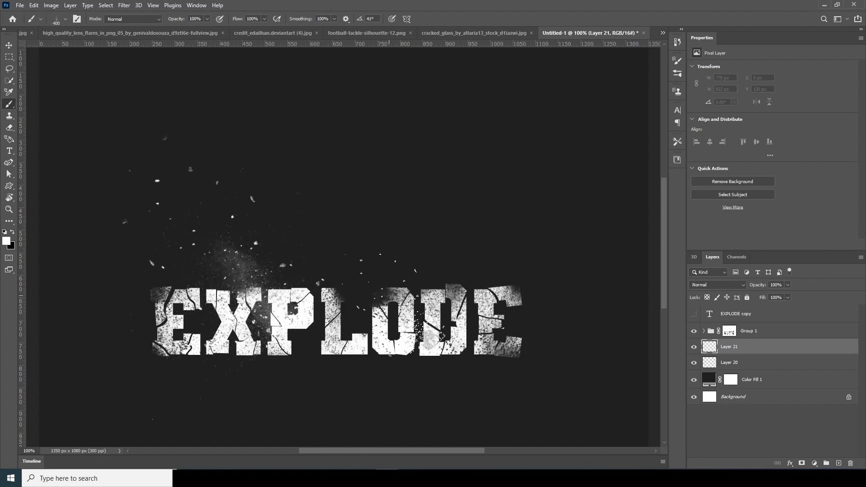
pyautogui.press(']')
pyautogui.press(']')
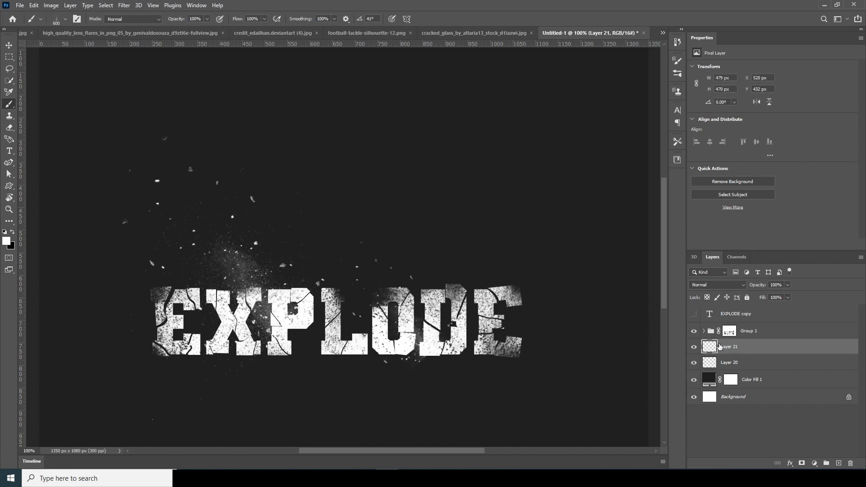
pyautogui.press('e')
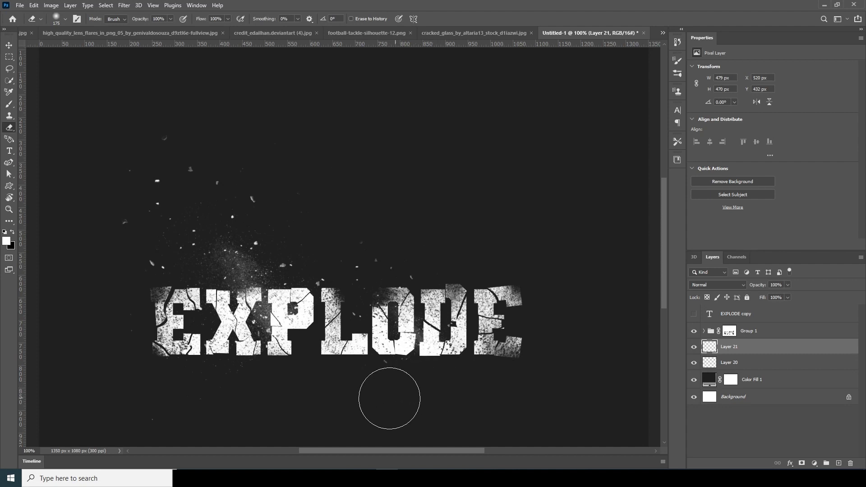
# - Create another new layer below Group 1 and choose the 008_Explosion brush for it
pyautogui.hotkey('ctrl', 'shift', 'alt', 'n')
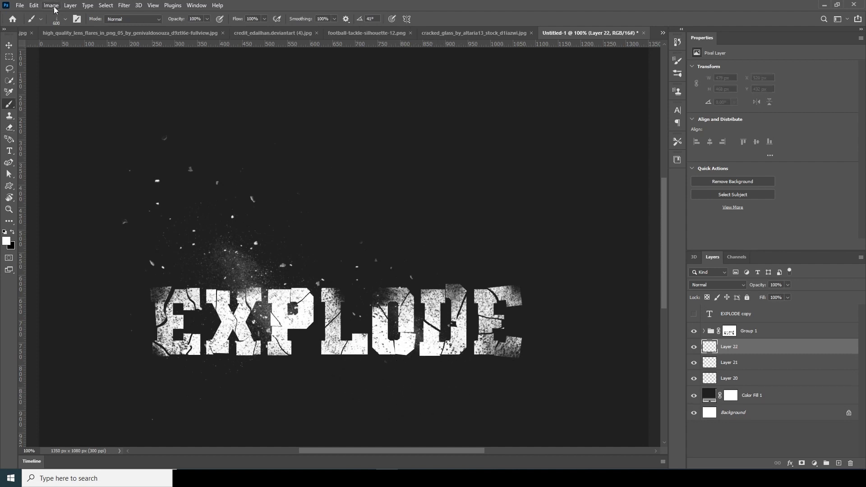
pyautogui.press('b')
pyautogui.click(65, 20)
pyautogui.click(85, 212)
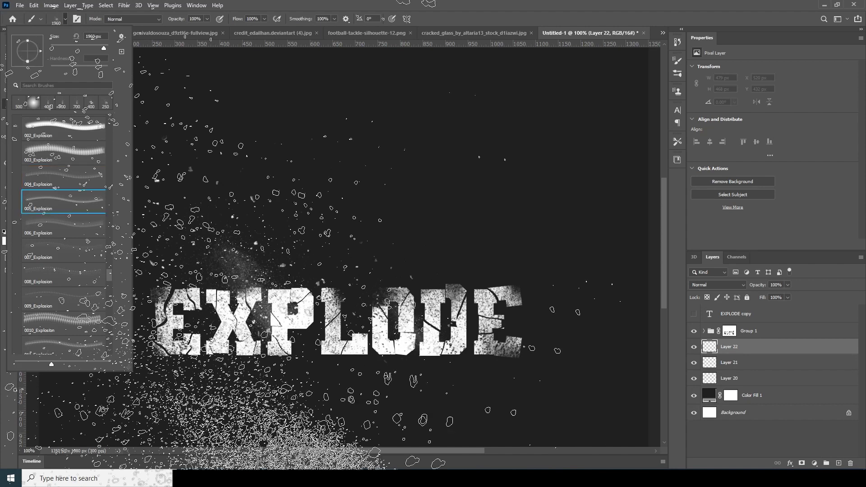
pyautogui.click(63, 225)
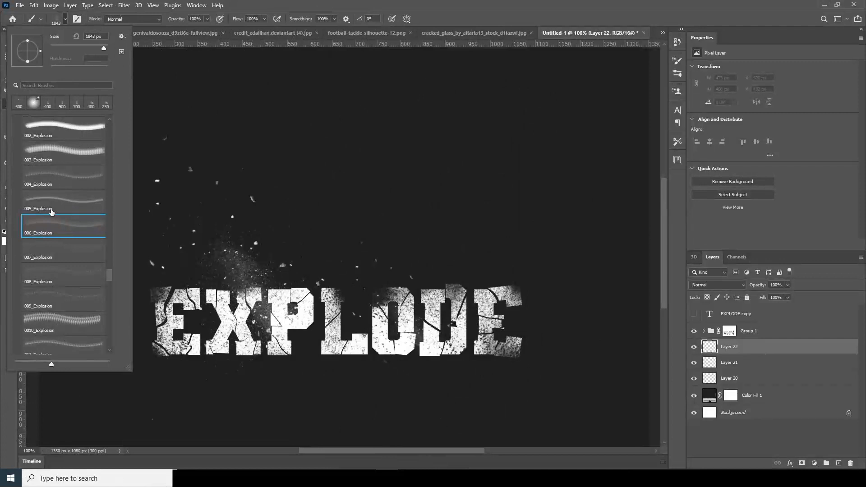
pyautogui.click(64, 271)
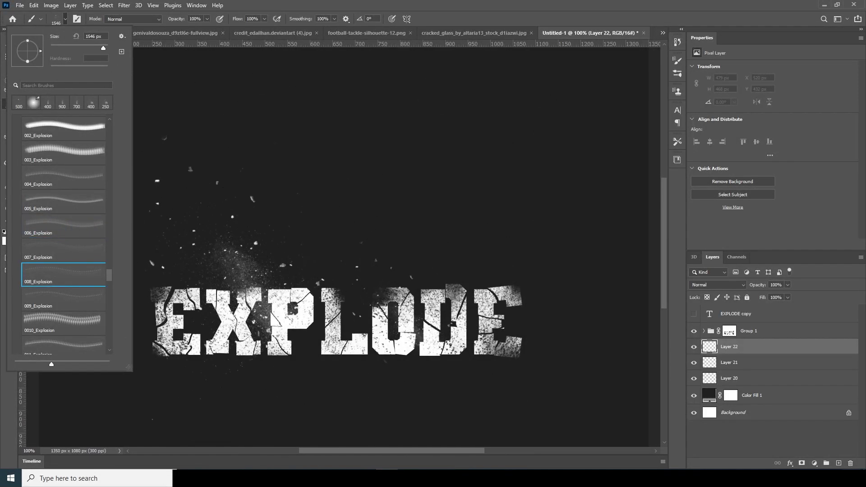
pyautogui.click(737, 348)
# - Reduce the brush to 600 px, rotate its tip to -146° and stamp debris over the first E and the L
pyautogui.press('[')
pyautogui.press('[')
pyautogui.press('[')
pyautogui.press('[')
pyautogui.press('[')
pyautogui.press('[')
pyautogui.press('[')
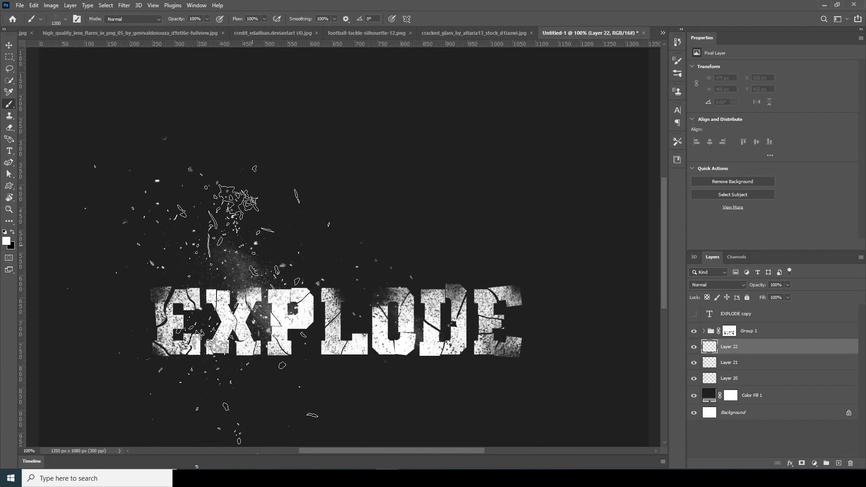
pyautogui.press('[')
pyautogui.press('[')
pyautogui.press('[')
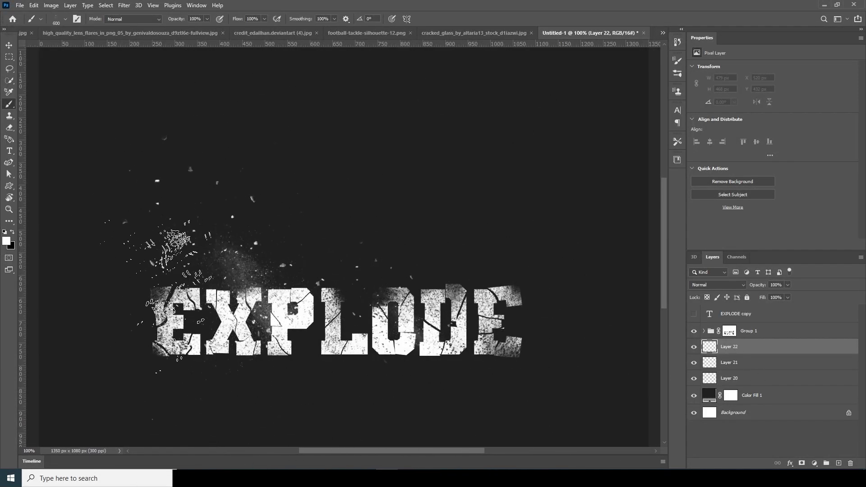
pyautogui.click(66, 19)
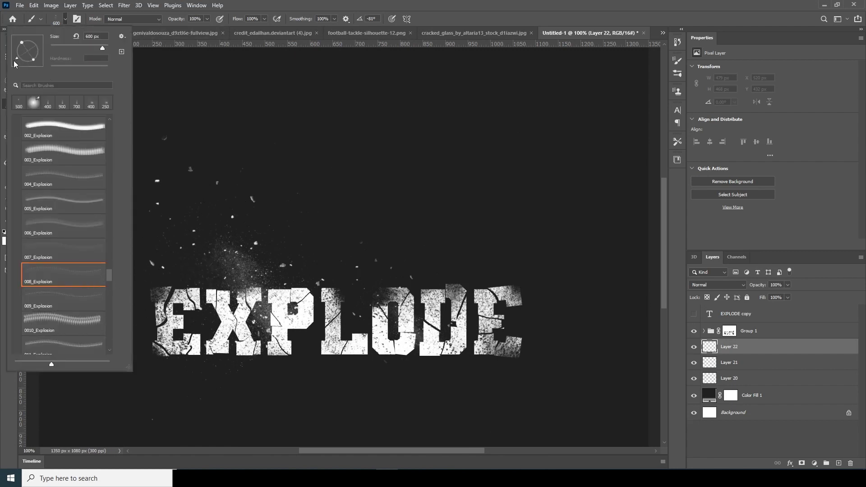
pyautogui.click(167, 300)
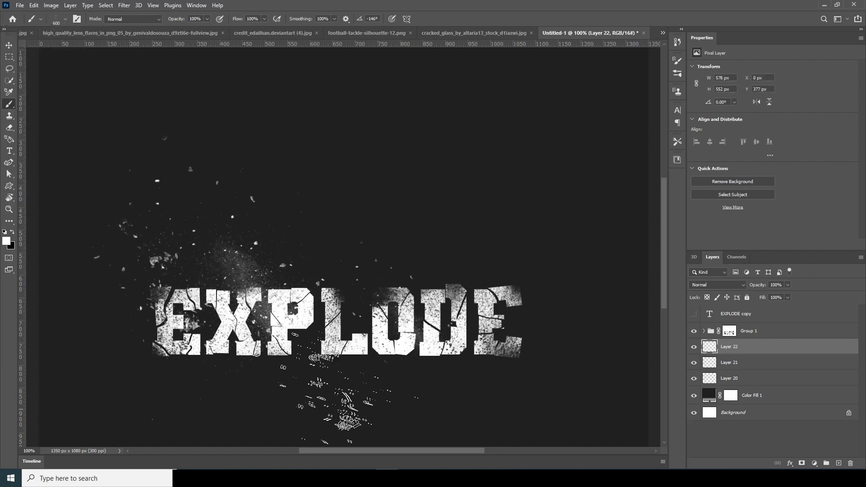
pyautogui.click(323, 290)
# - Enlarge the brush to 1000 px and stamp larger debris around the D and the last E
pyautogui.press(']')
pyautogui.press(']')
pyautogui.press(']')
pyautogui.press(']')
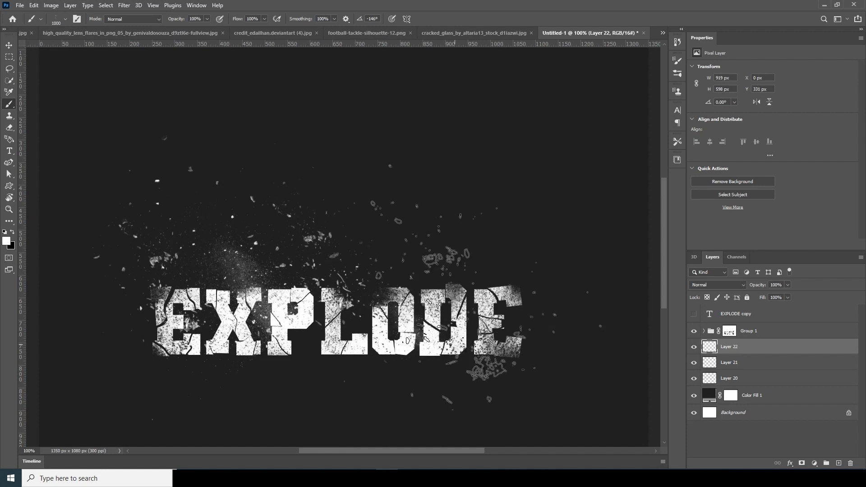
pyautogui.click(451, 302)
# - Reduce the brush to 700 px, rotate its tip to 56° and stamp debris over the last E
pyautogui.press('[')
pyautogui.press('[')
pyautogui.press('[')
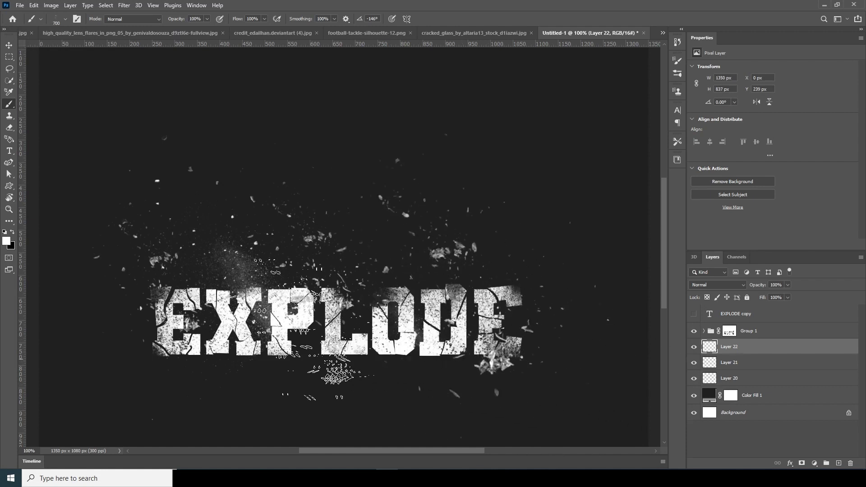
pyautogui.click(66, 19)
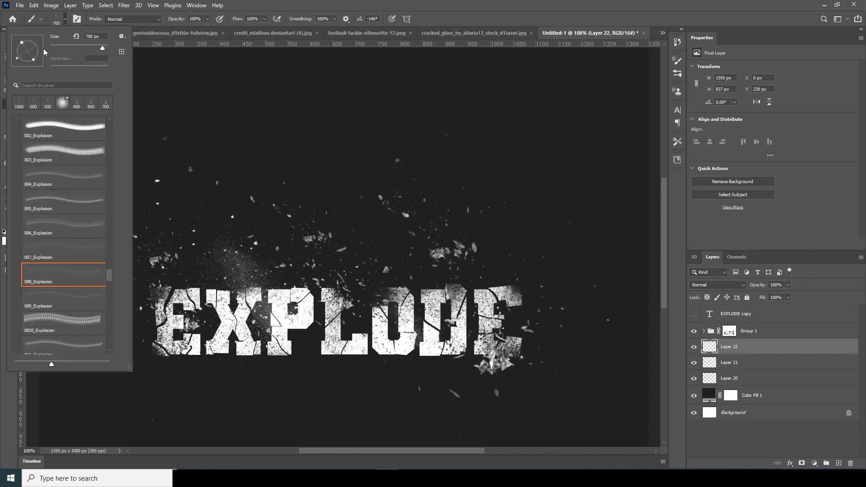
pyautogui.moveTo(36, 43); pyautogui.dragTo(34, 41)
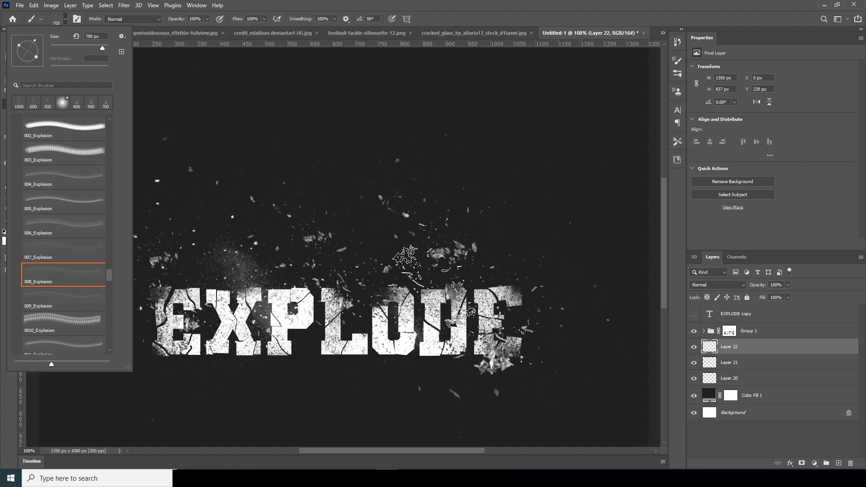
pyautogui.click(500, 307)
# - Reduce the brush to 250 px, rotate its tip to -177° and stamp small debris above the last E and the D
pyautogui.press('[')
pyautogui.press('[')
pyautogui.press('[')
pyautogui.press('[')
pyautogui.press('[')
pyautogui.click(65, 19)
pyautogui.moveTo(30, 40); pyautogui.dragTo(17, 53)
pyautogui.click(510, 264)
pyautogui.click(66, 18)
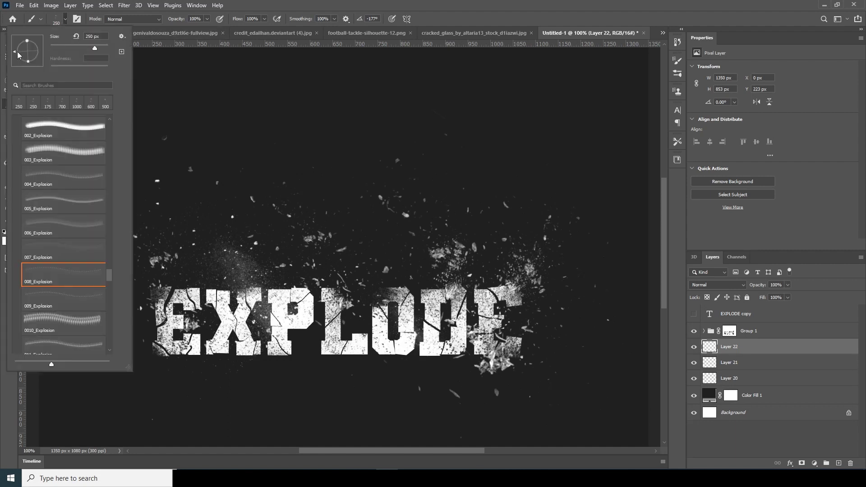
pyautogui.click(468, 289)
# - With a 500 px brush rotated to -148°, stamp debris above the L and O on a new layer
pyautogui.press(']')
pyautogui.press(']')
pyautogui.press(']')
pyautogui.press(']')
pyautogui.press(']')
pyautogui.click(65, 19)
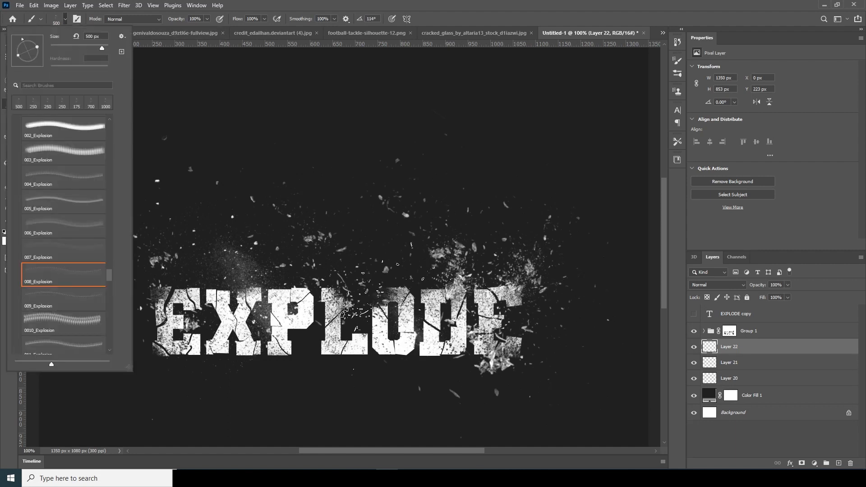
pyautogui.moveTo(33, 44)
pyautogui.mouseDown()
pyautogui.moveTo(6, 68)
pyautogui.moveTo(17, 57)
pyautogui.mouseUp()
pyautogui.click(838, 462)
pyautogui.click(368, 283)
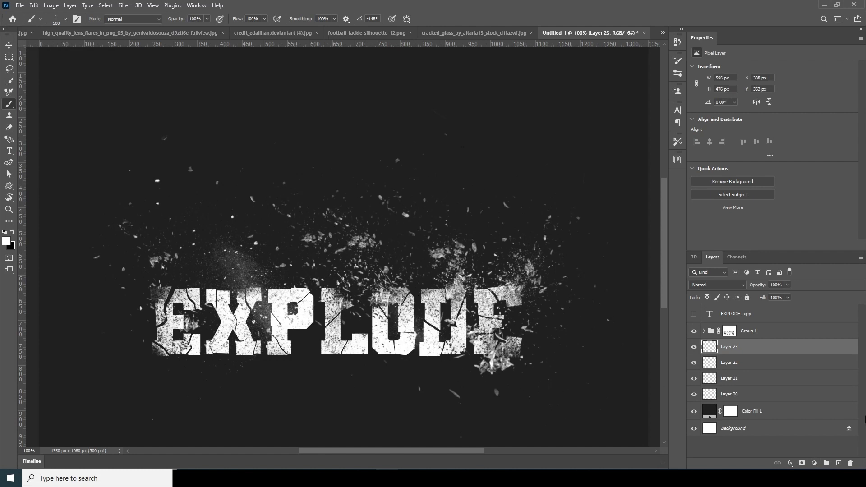
# - On another new layer, stamp debris below the L and O with the brush rotated to -28° and enlarged to 600 px
pyautogui.hotkey('ctrl', 'shift', 'alt', 'n')
pyautogui.click(65, 19)
pyautogui.moveTo(24, 66); pyautogui.dragTo(41, 58)
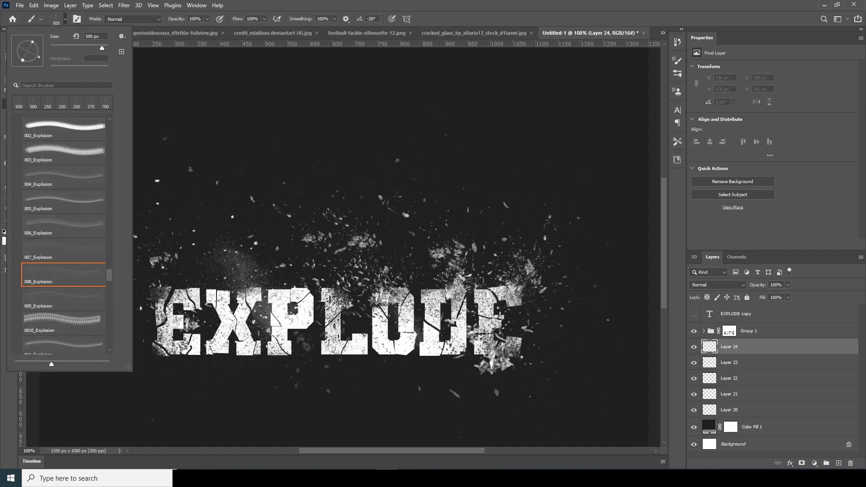
pyautogui.press('Return')
pyautogui.press(']')
pyautogui.click(378, 356)
# - Combine Group 1 and debris Layers 20 to 24 into one new group and toggle its visibility to check it
pyautogui.hotkey('ctrl', '-')
pyautogui.click(713, 334)
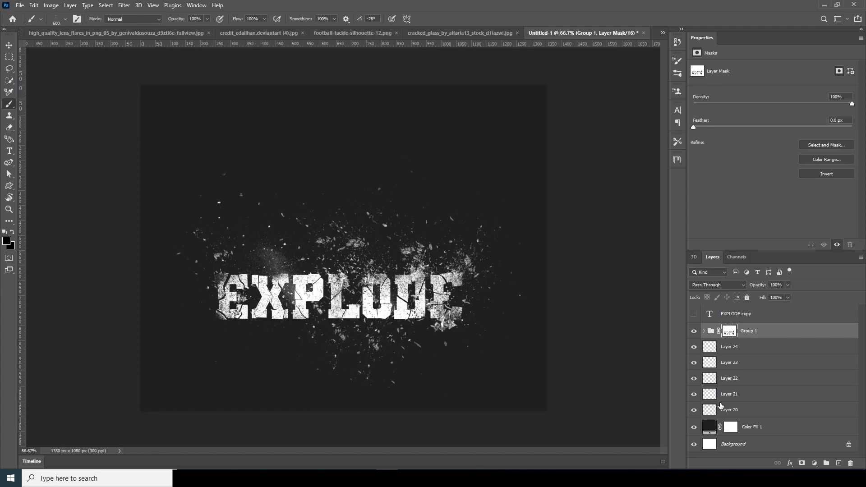
pyautogui.keyDown('shift'); pyautogui.click(718, 411); pyautogui.keyUp('shift')
pyautogui.hotkey('ctrl', 'g')
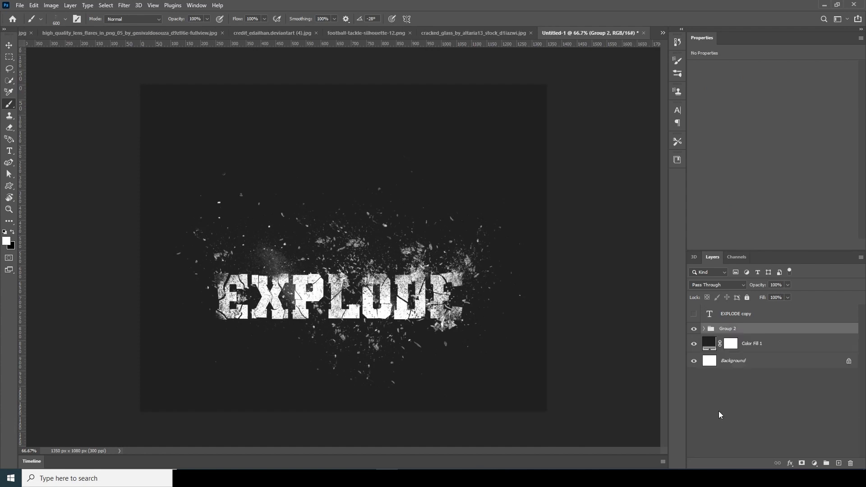
pyautogui.click(694, 330)
pyautogui.click(694, 330)
# - Scale the combined group down to 95.21% around its center
pyautogui.hotkey('ctrl', 't')
pyautogui.moveTo(546, 408); pyautogui.dragTo(536, 403)
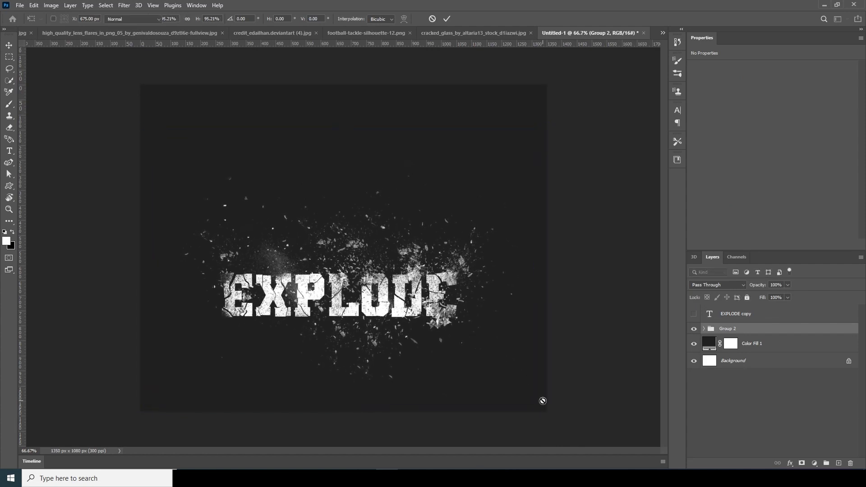
pyautogui.press('Return')
# - Switch to the Move tool and detach the black glass-shards image into its own floating window
pyautogui.press('b')
pyautogui.click(9, 46)
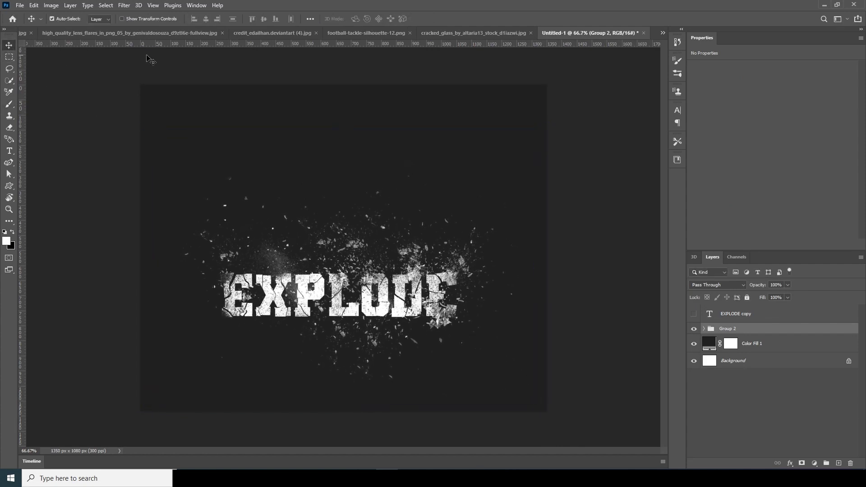
pyautogui.click(473, 35)
pyautogui.click(423, 33)
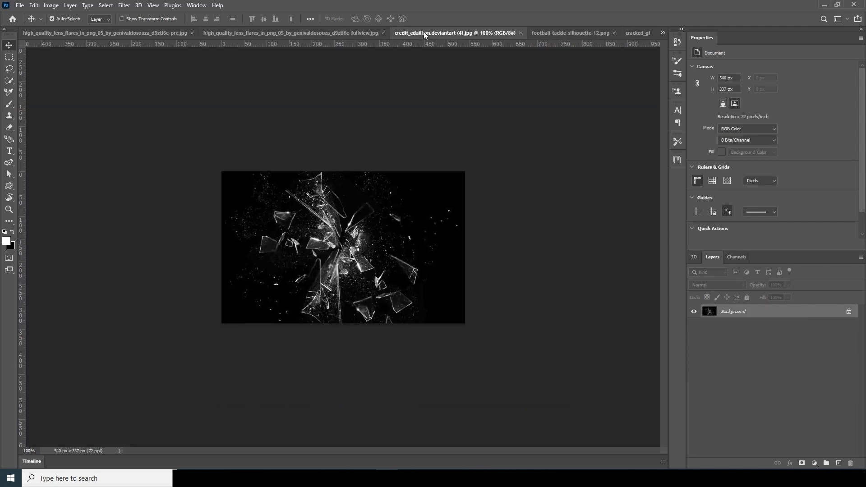
pyautogui.moveTo(447, 204); pyautogui.dragTo(380, 252)
pyautogui.click(515, 196)
pyautogui.moveTo(453, 33); pyautogui.dragTo(418, 341)
# - Bring the Untitled-1 document up behind the floating glass-shards image and make the floating image active
pyautogui.click(643, 44)
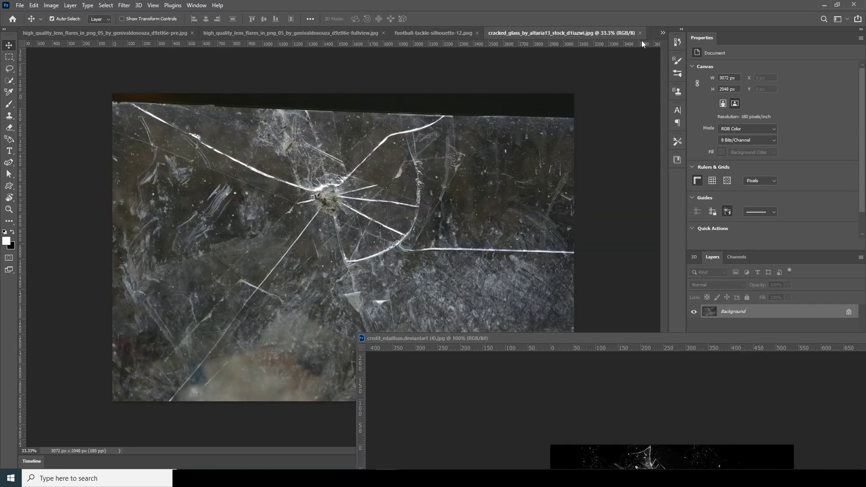
pyautogui.click(663, 32)
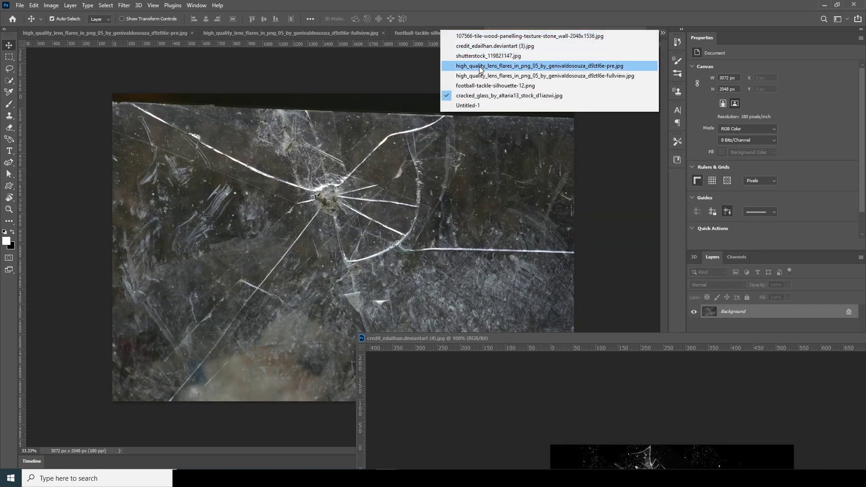
pyautogui.click(469, 107)
pyautogui.click(647, 464)
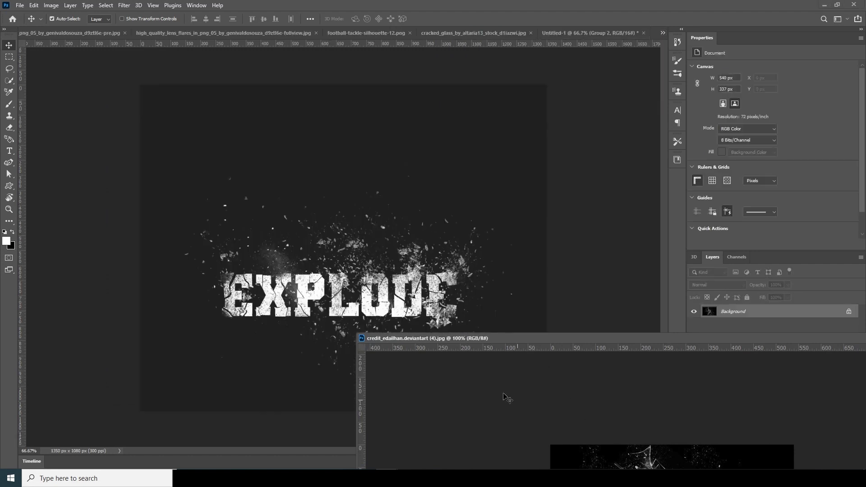
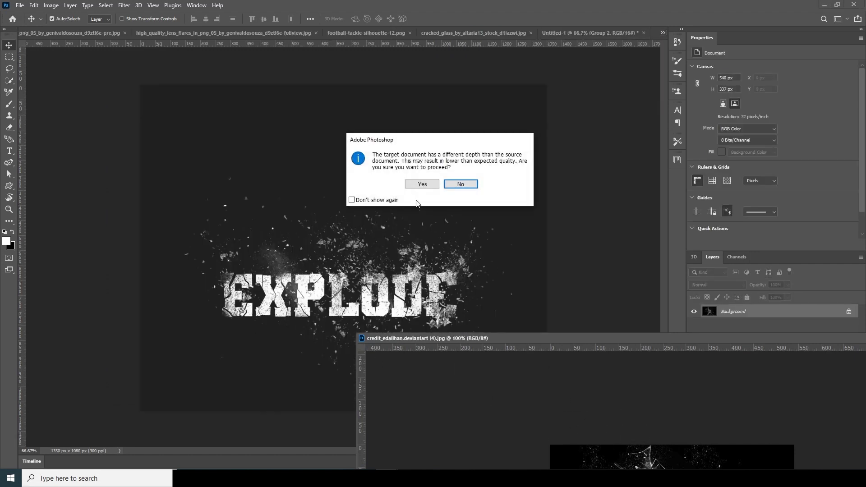
# - Finish copying the black glass-shards image into Untitled-1 despite the different bit depth and put away its floating window
pyautogui.click(421, 186)
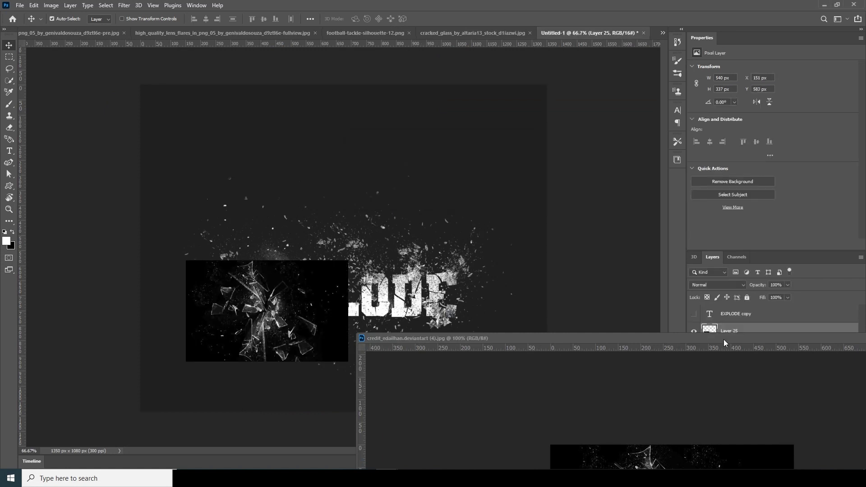
pyautogui.moveTo(723, 339); pyautogui.dragTo(299, 218)
pyautogui.click(518, 219)
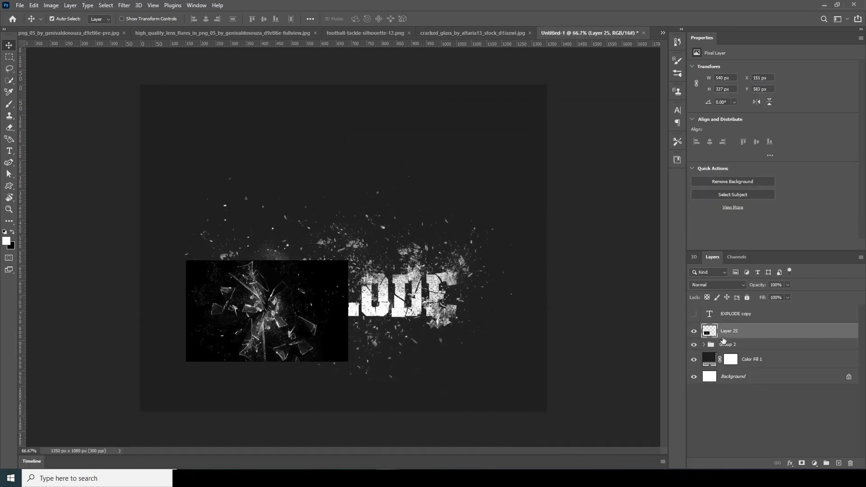
# - Blend the glass-shards layer with Screen, shrink it to about 271 by 170 px and place it at the start of the first E
pyautogui.click(736, 289)
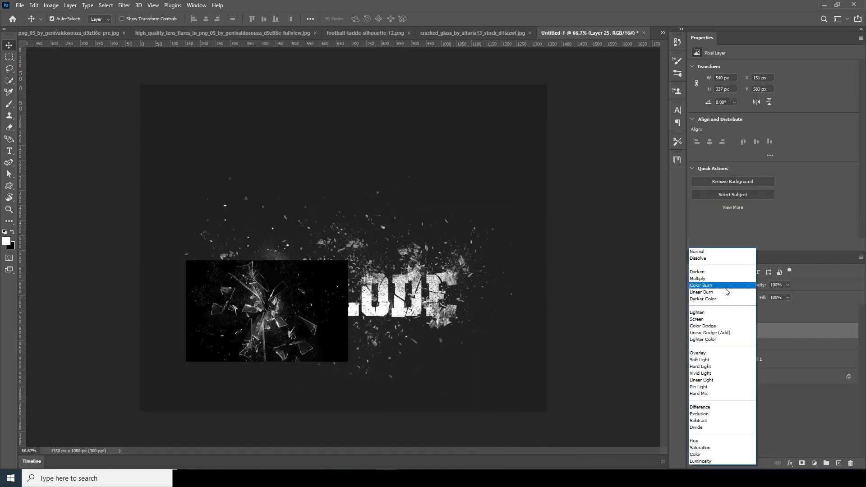
pyautogui.click(701, 326)
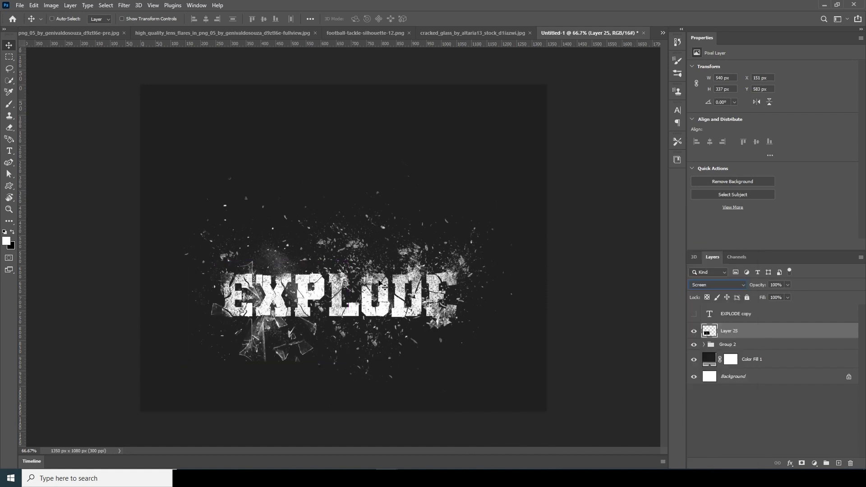
pyautogui.press('ctrl')
pyautogui.hotkey('ctrl', 't')
pyautogui.moveTo(347, 261); pyautogui.dragTo(321, 278)
pyautogui.moveTo(283, 315); pyautogui.dragTo(247, 287)
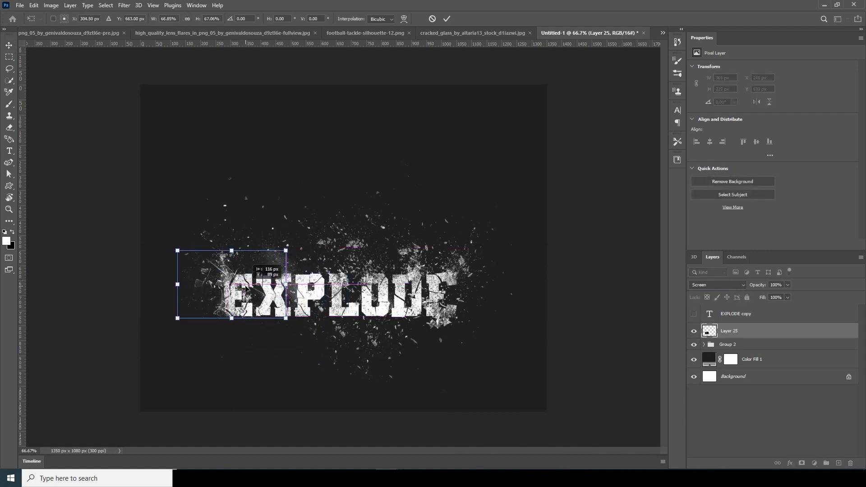
pyautogui.moveTo(286, 250); pyautogui.dragTo(244, 280)
pyautogui.press('Return')
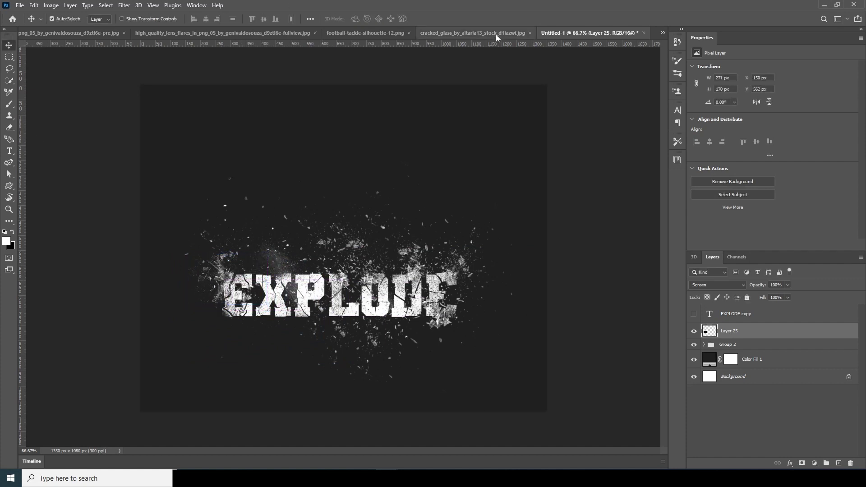
# - Look through the open stock images and bring up credit_edailhan.deviantart (3).jpg
pyautogui.click(471, 34)
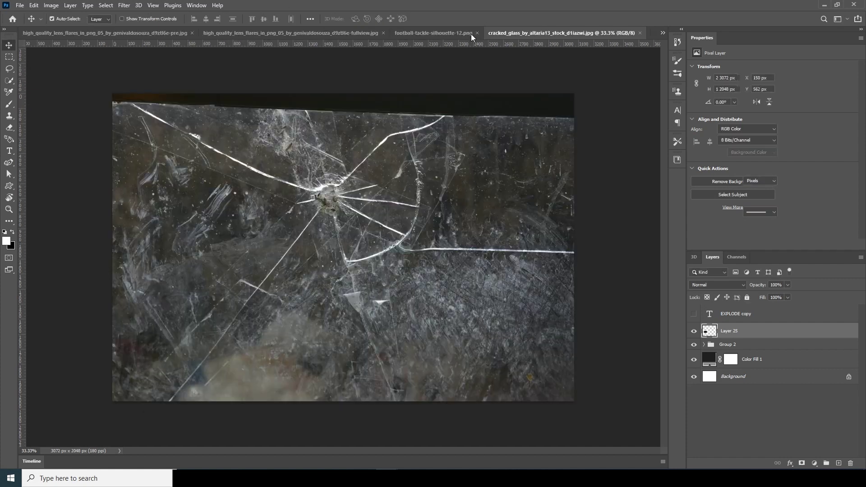
pyautogui.click(431, 34)
pyautogui.click(353, 36)
pyautogui.click(143, 34)
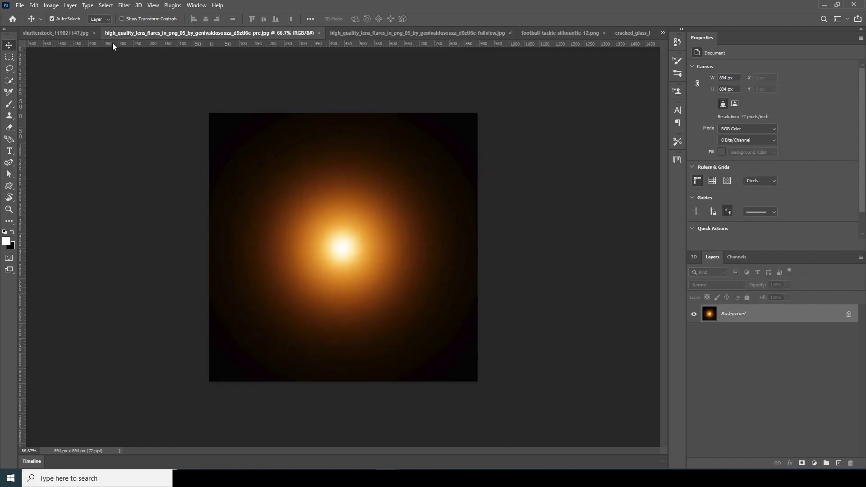
pyautogui.click(63, 35)
pyautogui.click(662, 33)
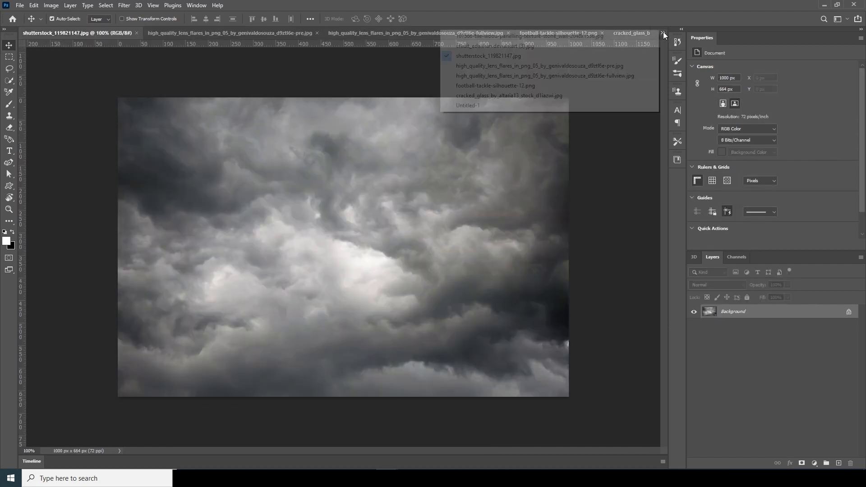
pyautogui.click(503, 93)
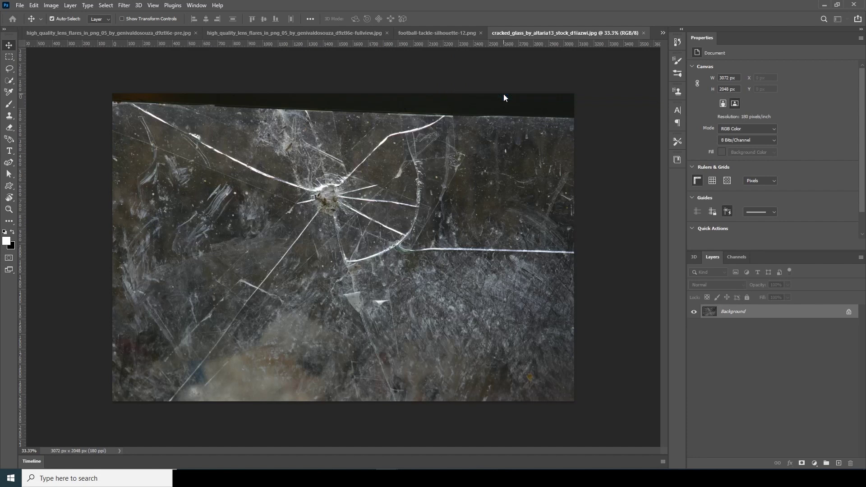
pyautogui.click(661, 32)
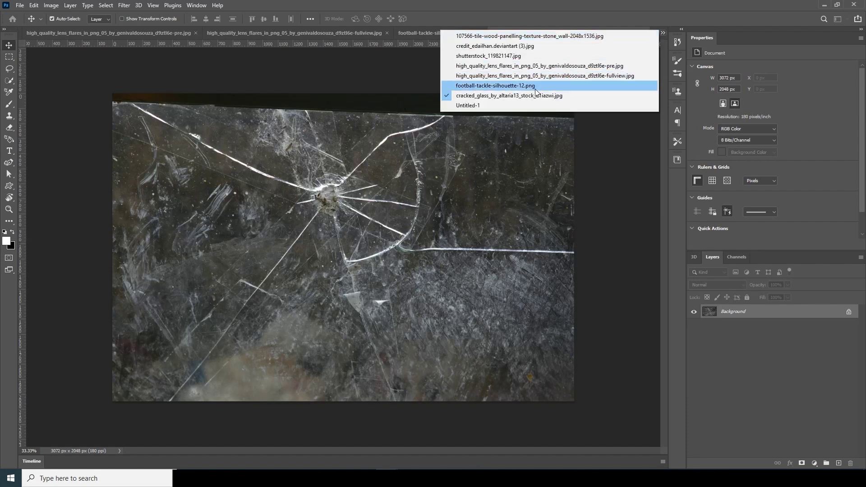
pyautogui.click(519, 45)
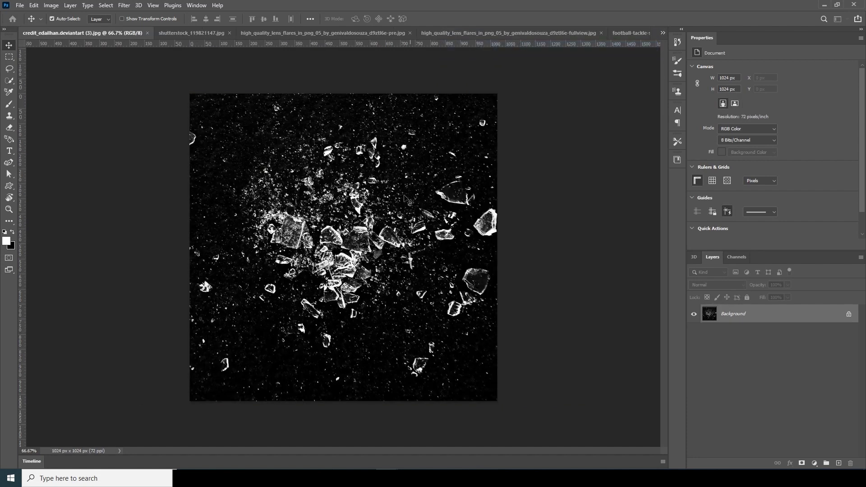
# - Detach the broken-glass debris image into a floating window and bring up the Untitled-1 document behind it
pyautogui.moveTo(133, 38); pyautogui.dragTo(510, 309)
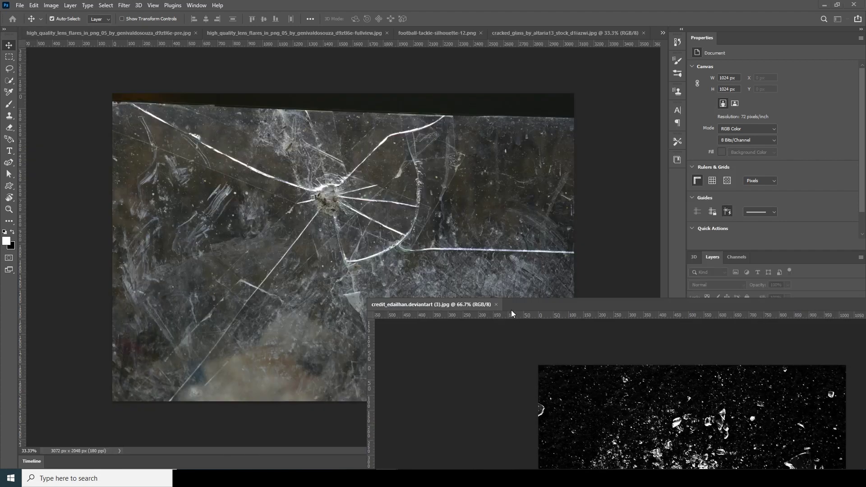
pyautogui.click(583, 67)
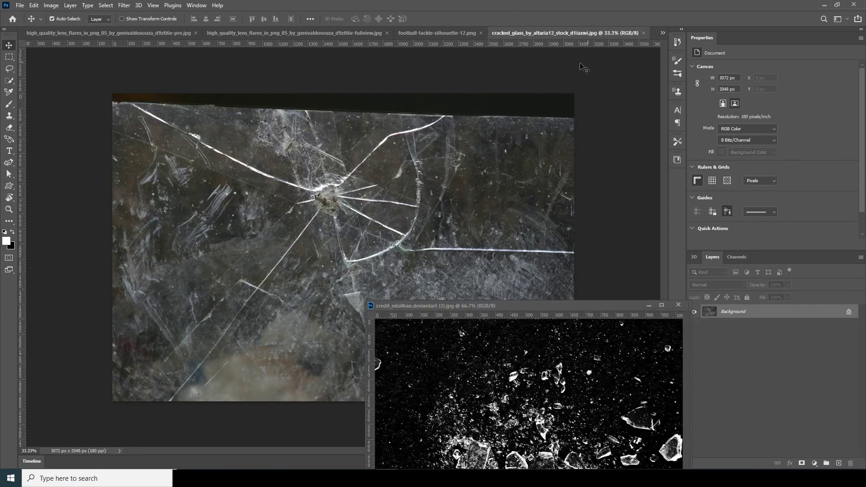
pyautogui.click(662, 32)
pyautogui.click(479, 105)
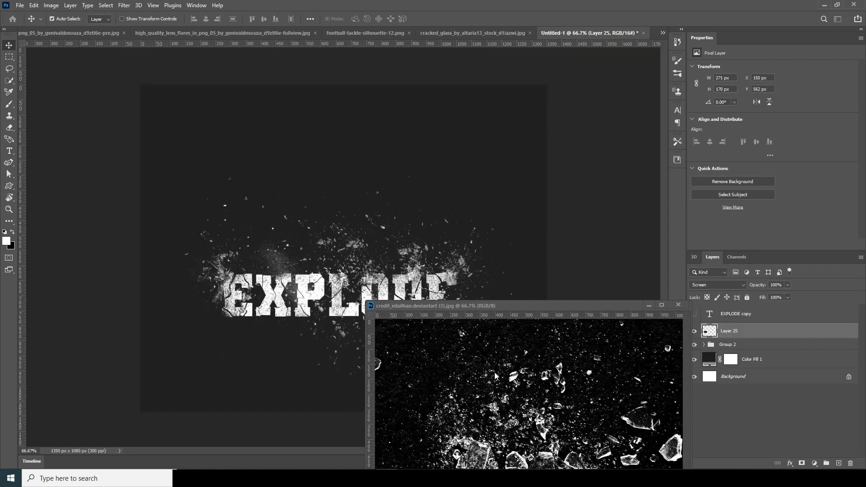
# - Copy the broken-glass debris image into Untitled-1, accepting the bit-depth difference, and close its floating window
pyautogui.click(512, 389)
pyautogui.moveTo(473, 457); pyautogui.dragTo(447, 266)
pyautogui.click(459, 183)
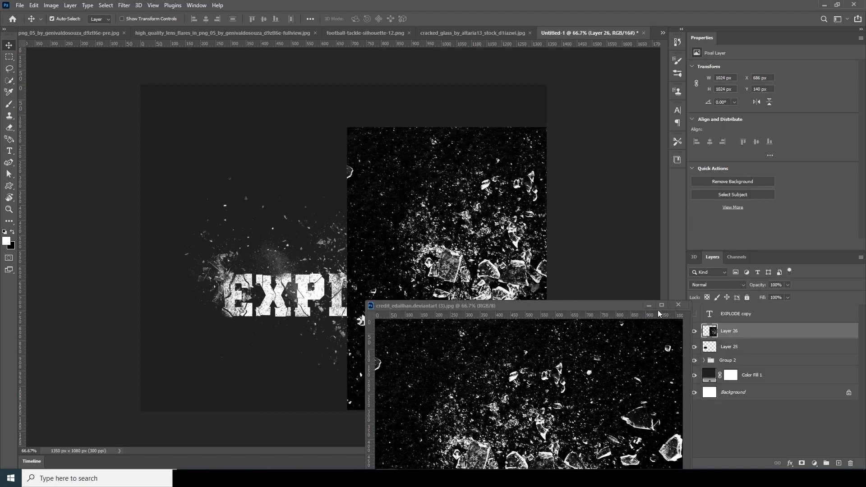
pyautogui.click(677, 305)
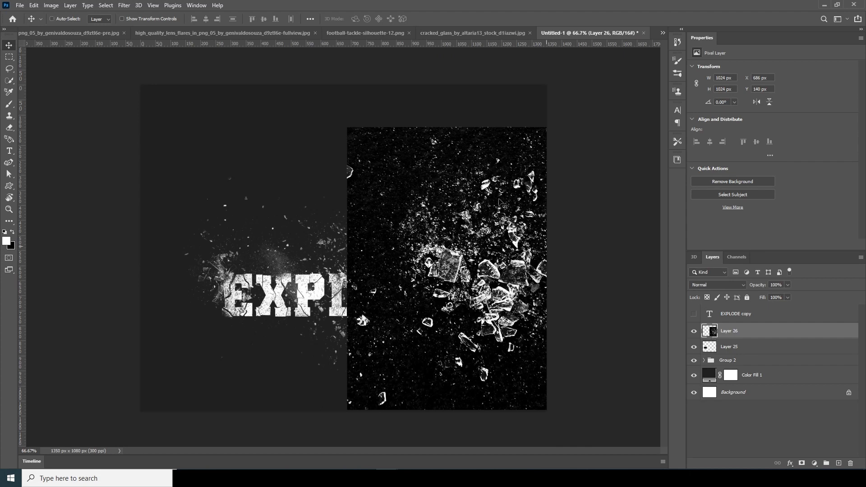
# - Scale the new debris layer to 50.88% over the end of the word EXPLODE and set its blend mode to Screen
pyautogui.hotkey('ctrl', 't')
pyautogui.moveTo(346, 127); pyautogui.dragTo(421, 201)
pyautogui.moveTo(501, 281); pyautogui.dragTo(436, 266)
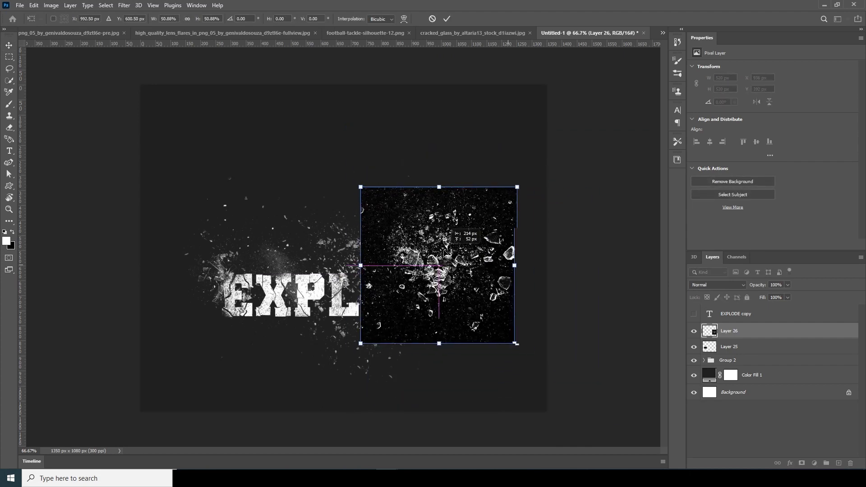
pyautogui.press('Return')
pyautogui.click(719, 285)
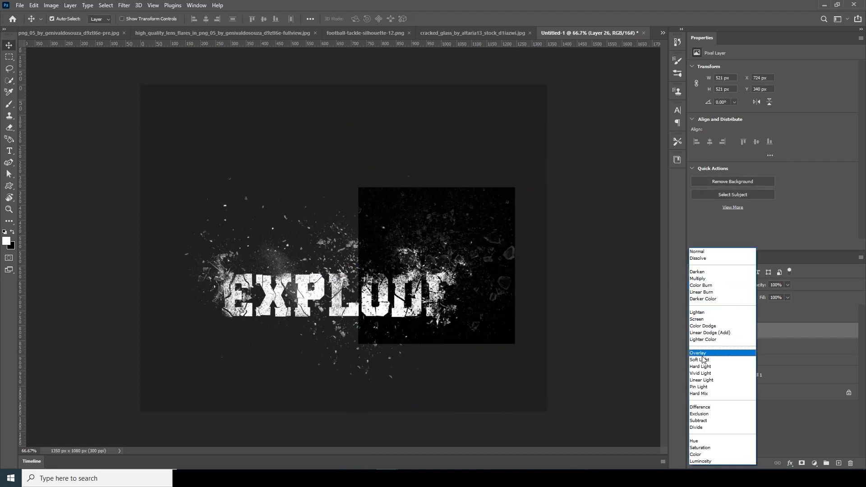
pyautogui.click(700, 321)
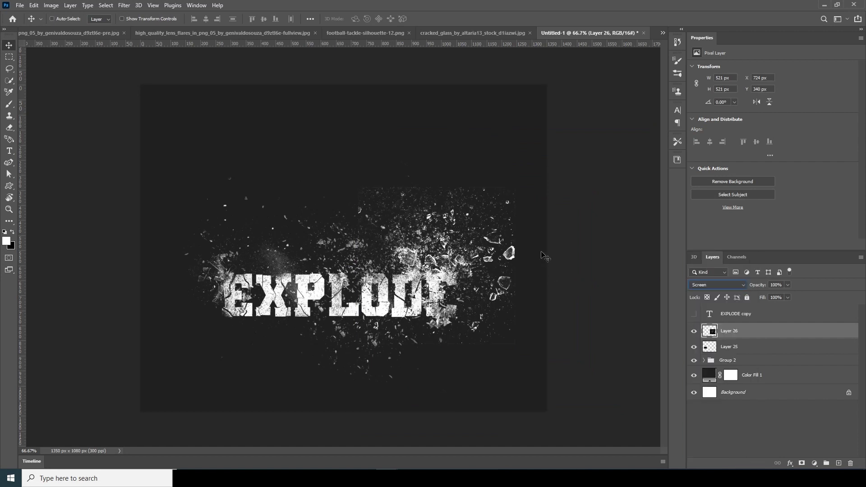
# - Shrink and rotate the debris layer to about 358 by 360 px and move it over the start of the first E
pyautogui.hotkey('ctrl', 't')
pyautogui.moveTo(518, 188); pyautogui.dragTo(363, 211)
pyautogui.moveTo(450, 281); pyautogui.dragTo(234, 291)
pyautogui.press('Return')
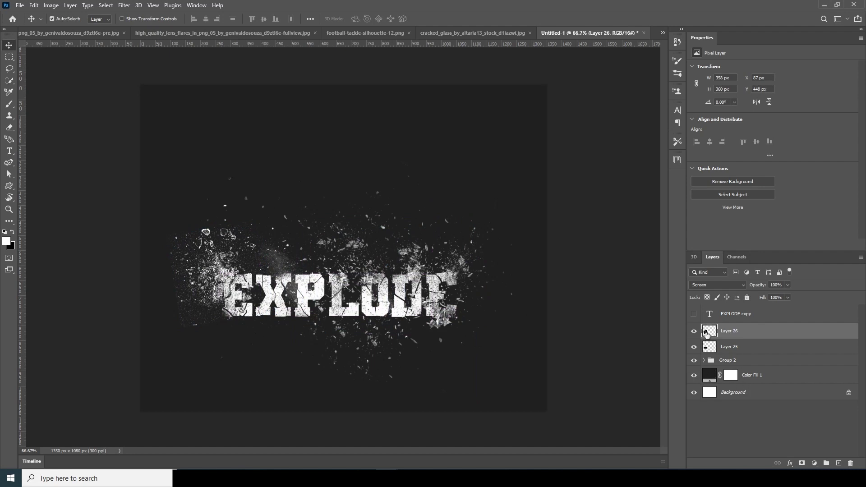
# - Darken the debris layer's background with Levels by setting the shadow input level to 60, and return to the Move tool
pyautogui.hotkey('ctrl', 'l')
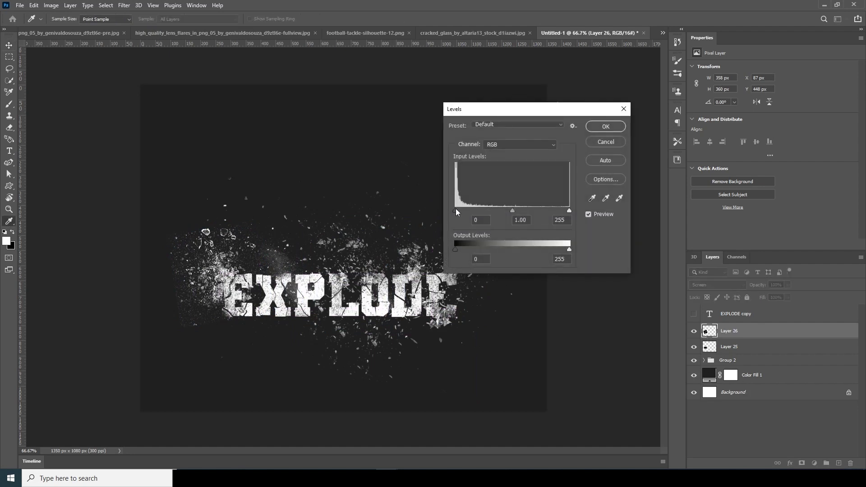
pyautogui.moveTo(455, 209); pyautogui.dragTo(483, 214)
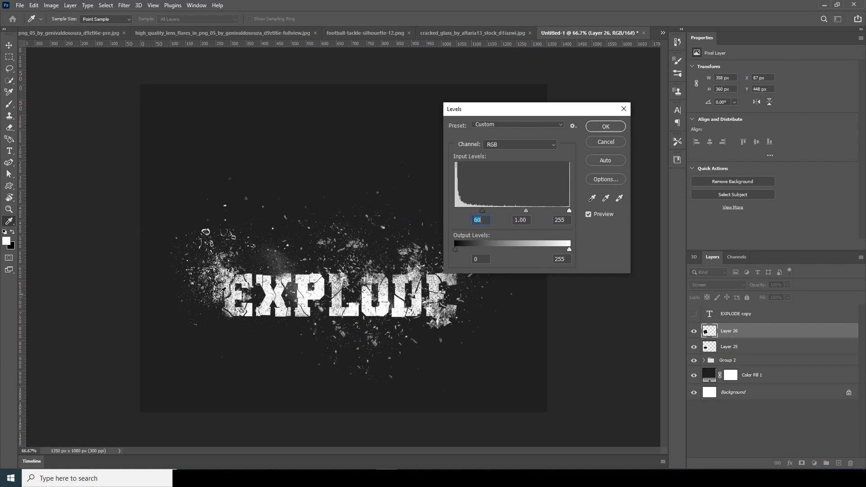
pyautogui.click(605, 128)
pyautogui.press('v')
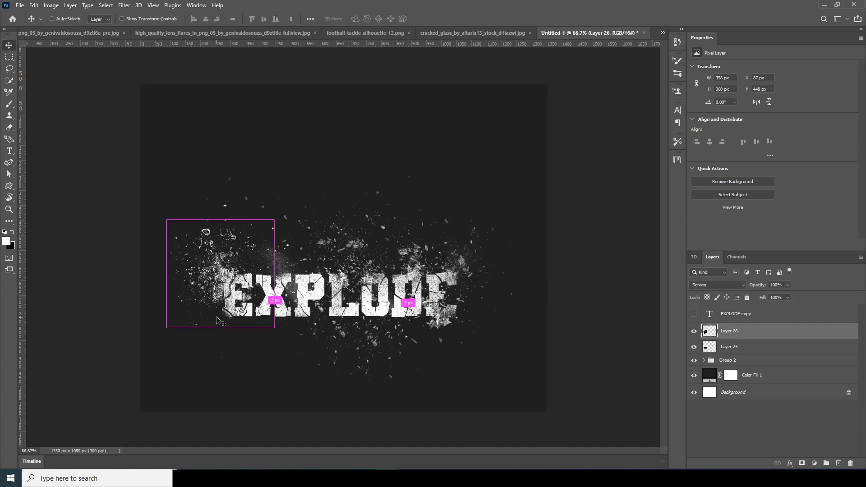
# - Duplicate the debris layer, then scale, rotate and position the copy around the last E of the word
pyautogui.hotkey('ctrl', 'j')
pyautogui.hotkey('ctrl', 't')
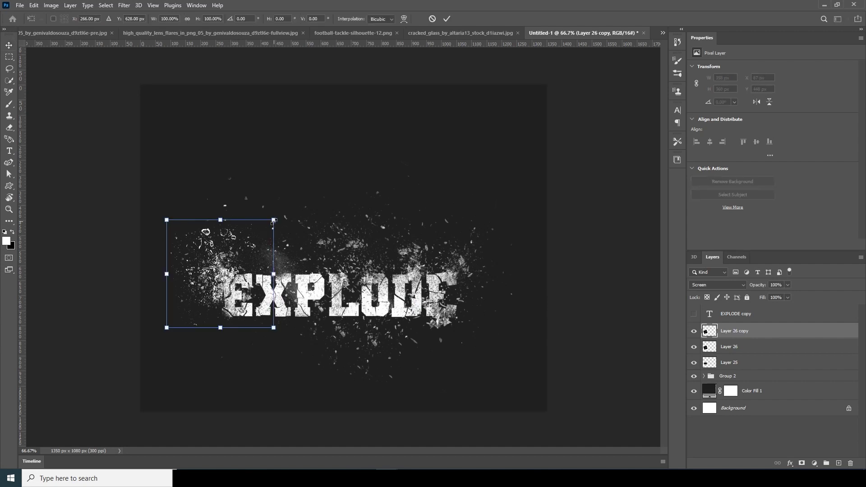
pyautogui.moveTo(274, 220); pyautogui.dragTo(261, 237)
pyautogui.moveTo(238, 267); pyautogui.dragTo(456, 261)
pyautogui.moveTo(495, 212); pyautogui.dragTo(507, 271)
pyautogui.press('Return')
pyautogui.moveTo(448, 273); pyautogui.dragTo(462, 283)
pyautogui.press('Return')
# - Copy the football players from football-tackle-silhouette-12.png into Untitled-1 using a floating window, and put that window away
pyautogui.moveTo(434, 108); pyautogui.dragTo(609, 287)
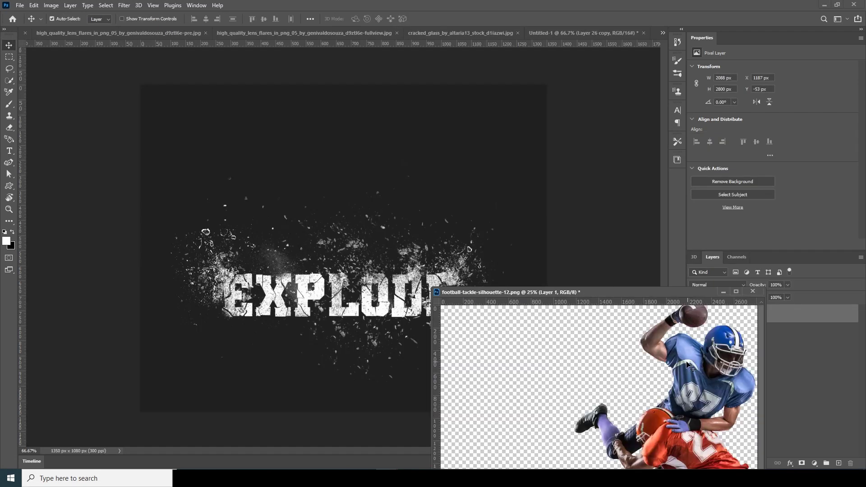
pyautogui.moveTo(688, 365); pyautogui.dragTo(357, 207)
pyautogui.click(422, 183)
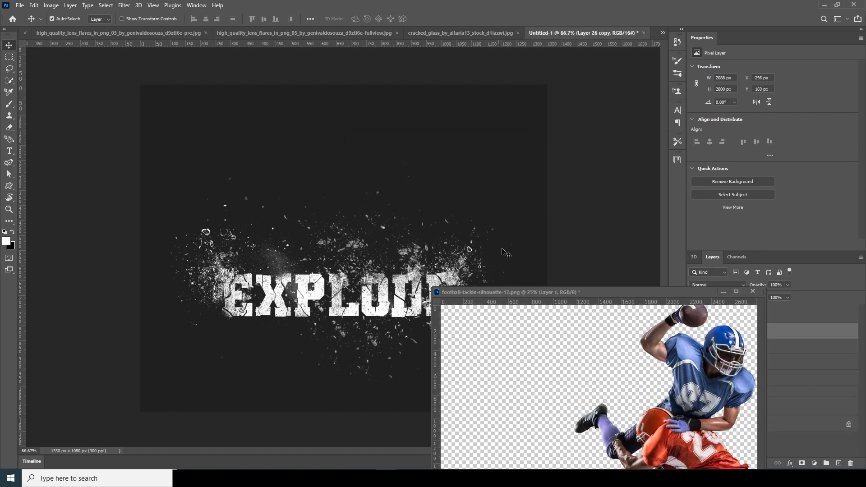
pyautogui.click(722, 294)
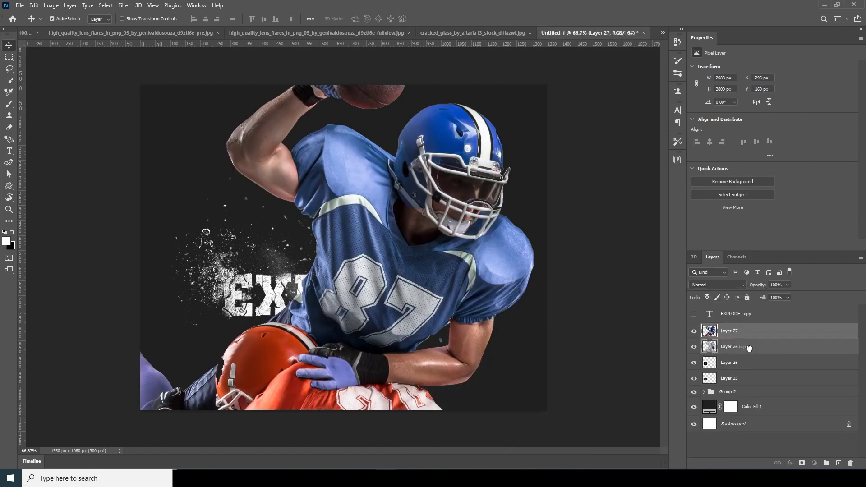
# - Place the football players layer below Group 2, scale it to 41.19% and center it horizontally with the feet past the canvas edge
pyautogui.moveTo(740, 331); pyautogui.dragTo(713, 399)
pyautogui.hotkey('ctrl', 't')
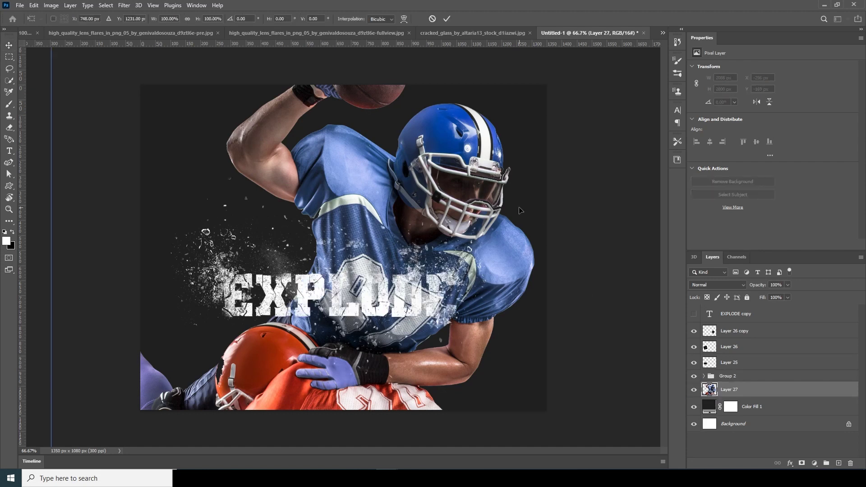
pyautogui.hotkey('ctrl', '-')
pyautogui.moveTo(197, 141); pyautogui.dragTo(301, 279)
pyautogui.moveTo(356, 315); pyautogui.dragTo(344, 233)
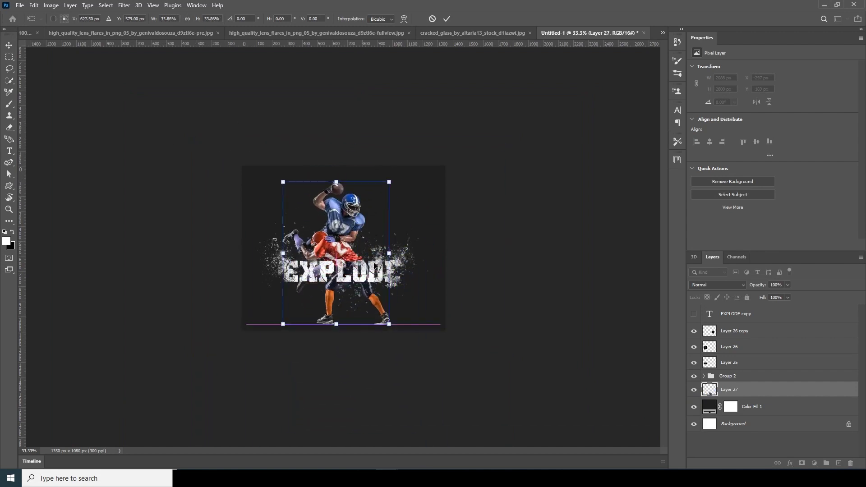
pyautogui.moveTo(388, 325); pyautogui.dragTo(408, 349)
pyautogui.moveTo(385, 304); pyautogui.dragTo(389, 320)
pyautogui.moveTo(411, 173); pyautogui.dragTo(408, 179)
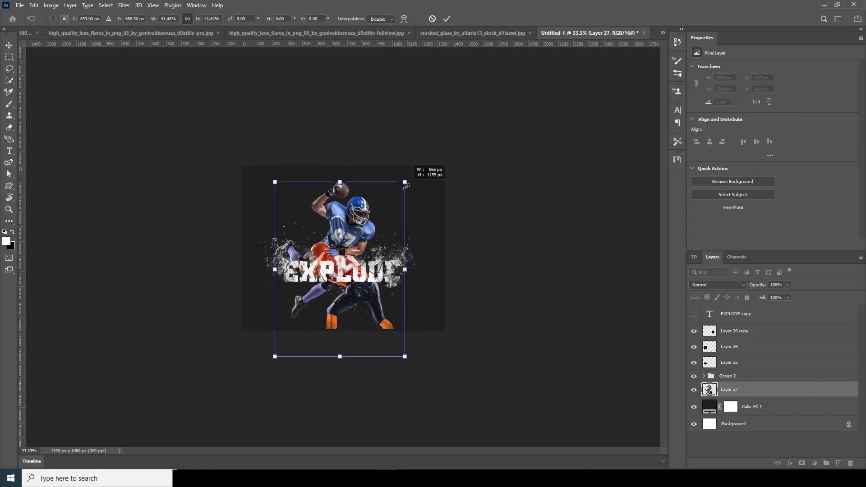
pyautogui.moveTo(352, 305); pyautogui.dragTo(356, 308)
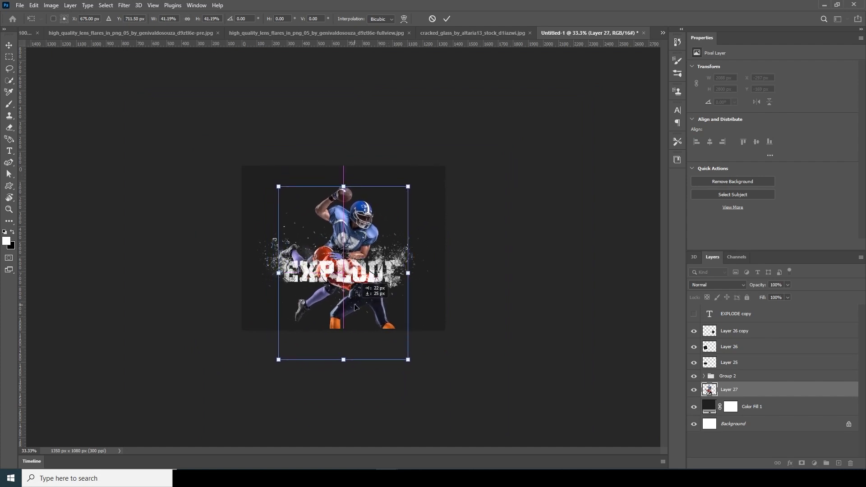
pyautogui.press('Return')
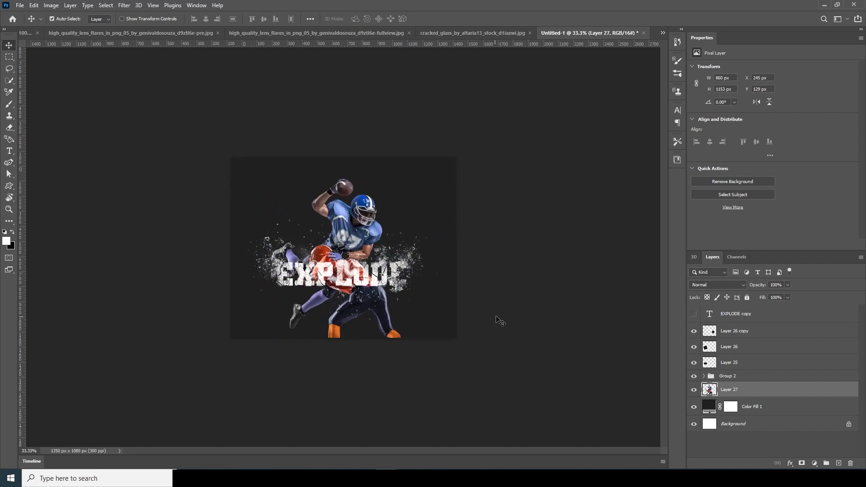
# - Move Group 2 and the three debris layers above it down together so EXPLODE crosses the players' legs
pyautogui.hotkey('ctrl', '+')
pyautogui.hotkey('ctrl', '+')
pyautogui.click(718, 377)
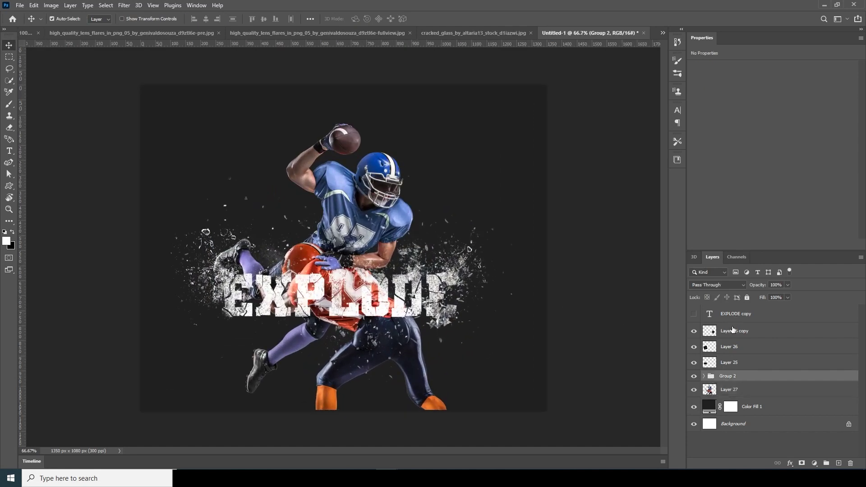
pyautogui.keyDown('shift'); pyautogui.click(732, 331); pyautogui.keyUp('shift')
pyautogui.hotkey('ctrl', 't')
pyautogui.moveTo(387, 299); pyautogui.dragTo(386, 339)
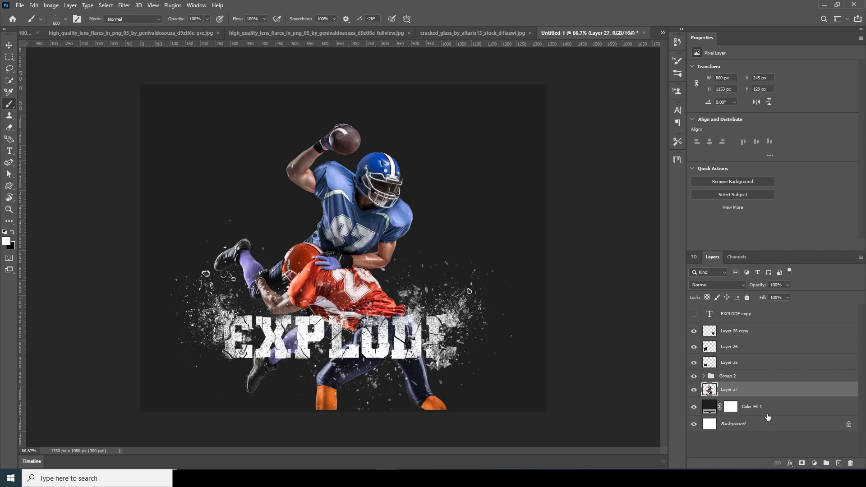
# - Add a layer above the football players, choose the 0010_Explosion brush and set the foreground color to 1f1f1f
pyautogui.click(838, 463)
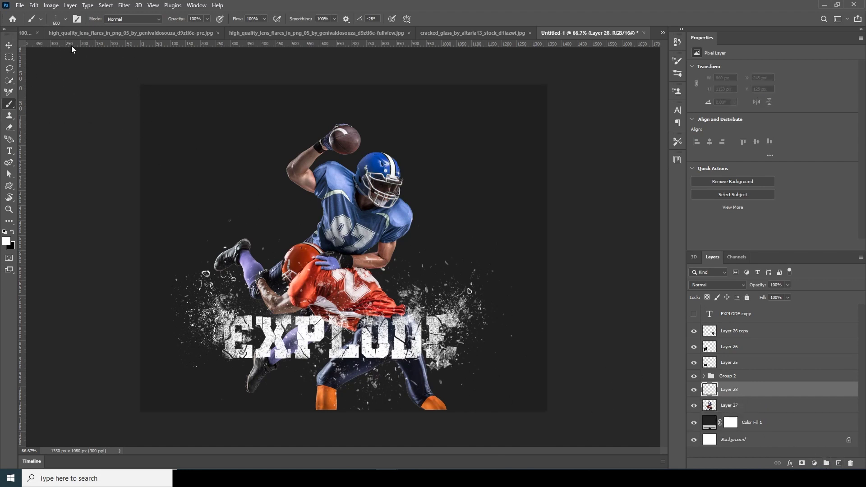
pyautogui.click(66, 20)
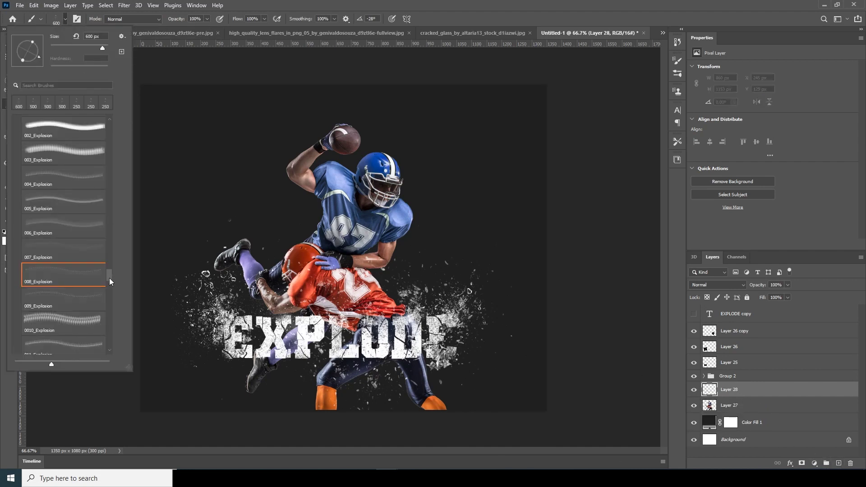
pyautogui.scroll(-4, 110, 281)
pyautogui.click(63, 220)
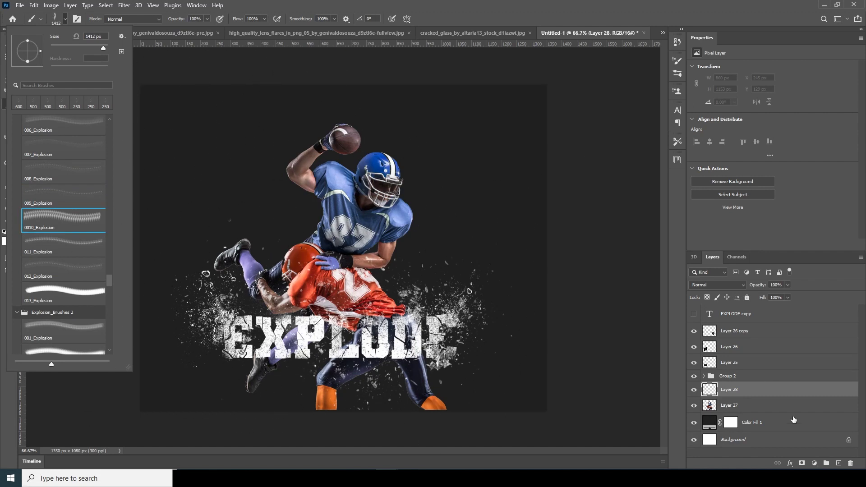
pyautogui.click(738, 395)
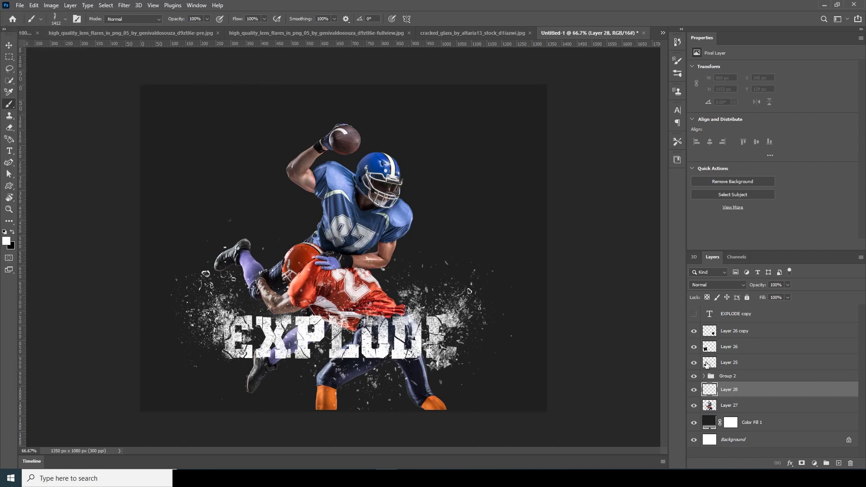
pyautogui.click(9, 244)
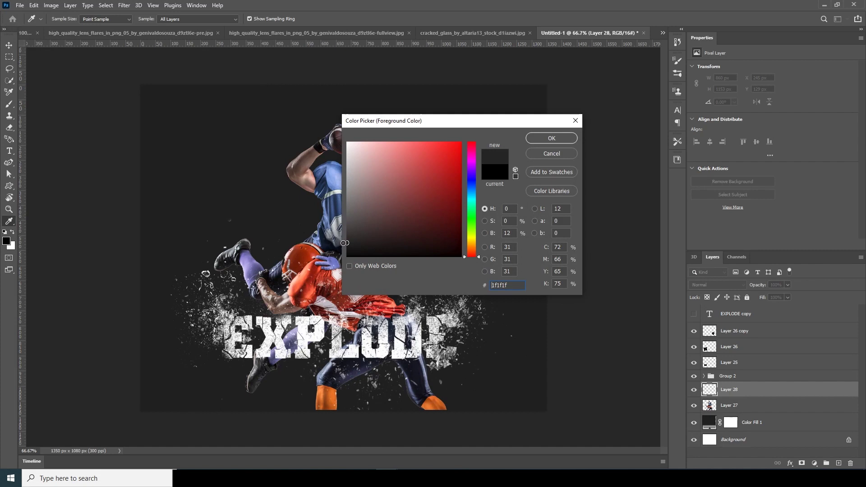
pyautogui.click(554, 137)
# - Reduce the explosion brush to about 900 px and stamp dark smoke over the tackler and the players' legs behind EXPLODE
pyautogui.click(408, 397)
pyautogui.press('[')
pyautogui.press('[')
pyautogui.press('[')
pyautogui.press('[')
pyautogui.press('[')
pyautogui.press('[')
pyautogui.click(273, 379)
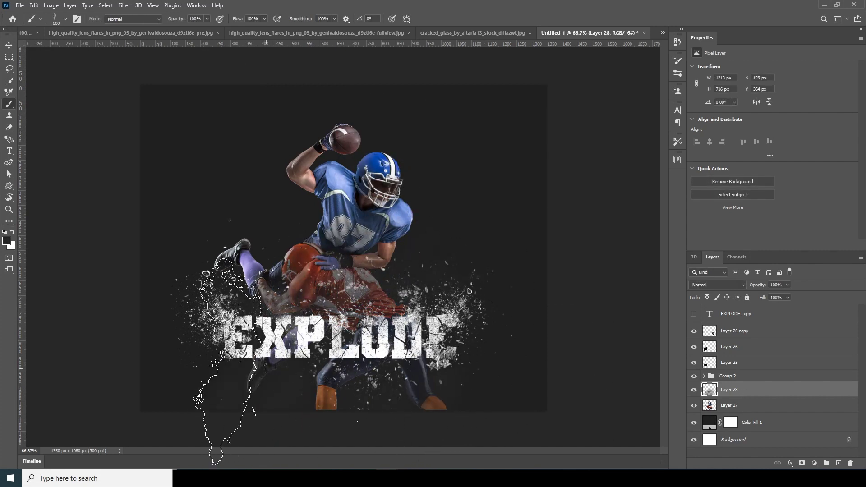
pyautogui.click(350, 371)
pyautogui.click(446, 370)
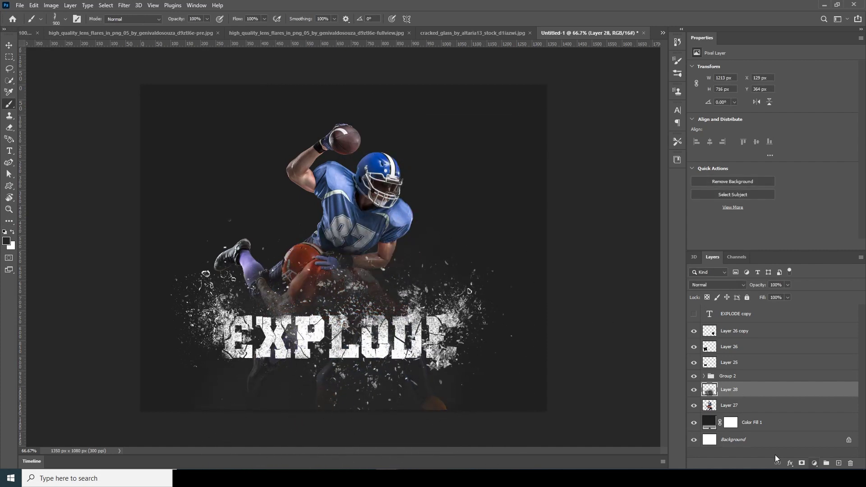
# - Compare the players with and without the dark smoke layer, then lower its opacity to about 67%
pyautogui.click(694, 390)
pyautogui.click(694, 390)
pyautogui.click(774, 296)
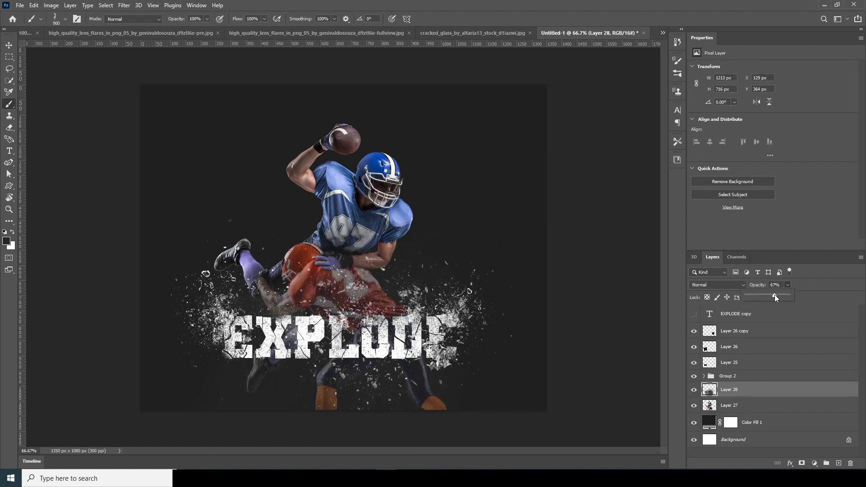
pyautogui.moveTo(775, 294); pyautogui.dragTo(776, 293)
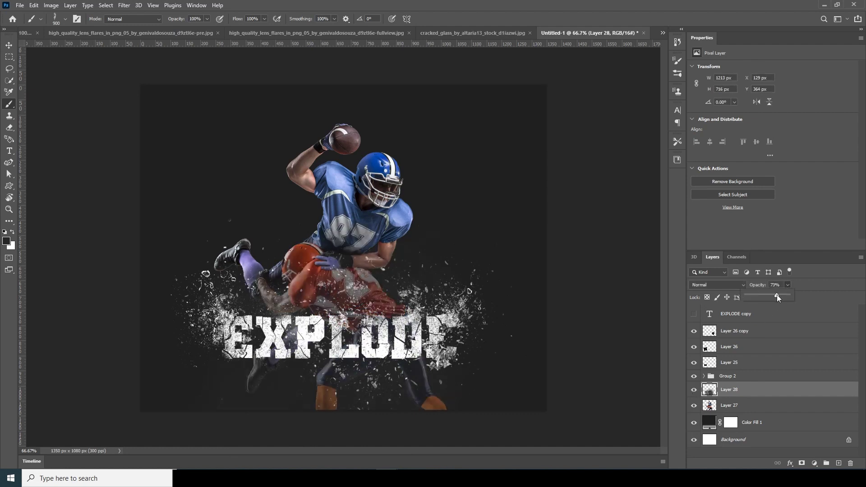
# - Add another layer and stamp the 900 px explosion brush, rotated to -83°, in a wide dark band behind EXPLODE
pyautogui.click(839, 463)
pyautogui.click(65, 19)
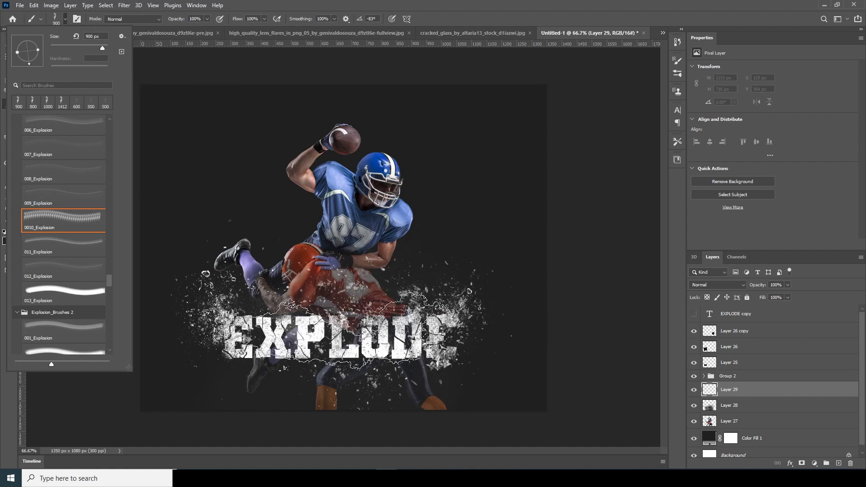
pyautogui.click(338, 375)
pyautogui.click(364, 370)
pyautogui.click(391, 374)
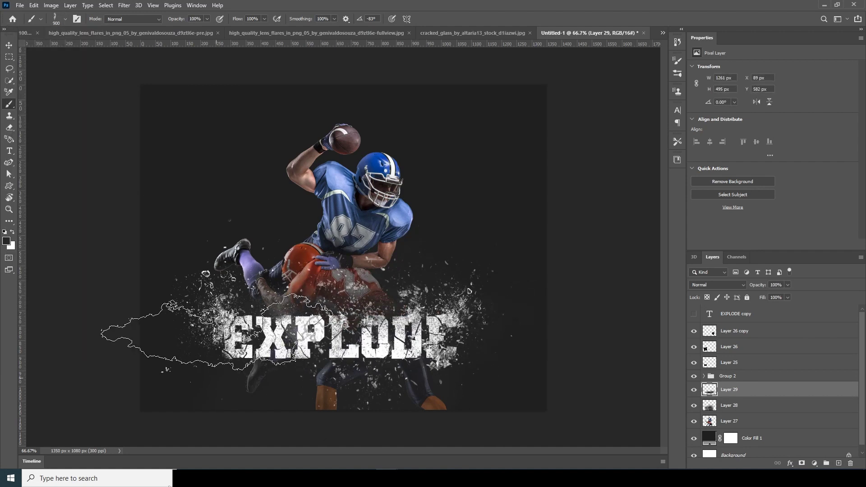
pyautogui.click(174, 381)
pyautogui.click(419, 386)
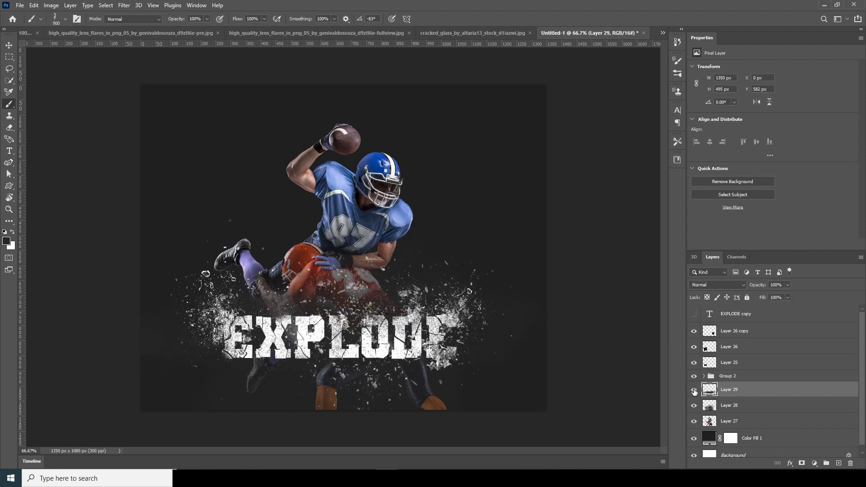
# - Find the storm cloud image shutterstock_119821147.jpg among the open documents and float it in its own window
pyautogui.click(8, 46)
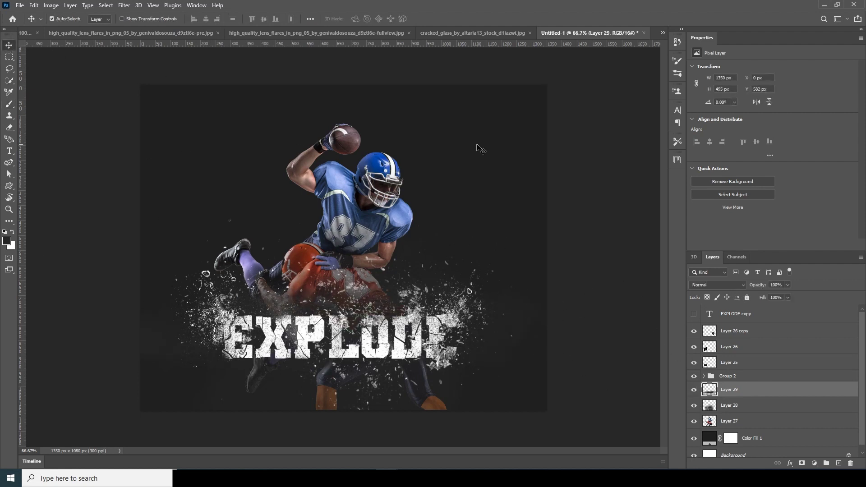
pyautogui.click(443, 34)
pyautogui.click(323, 33)
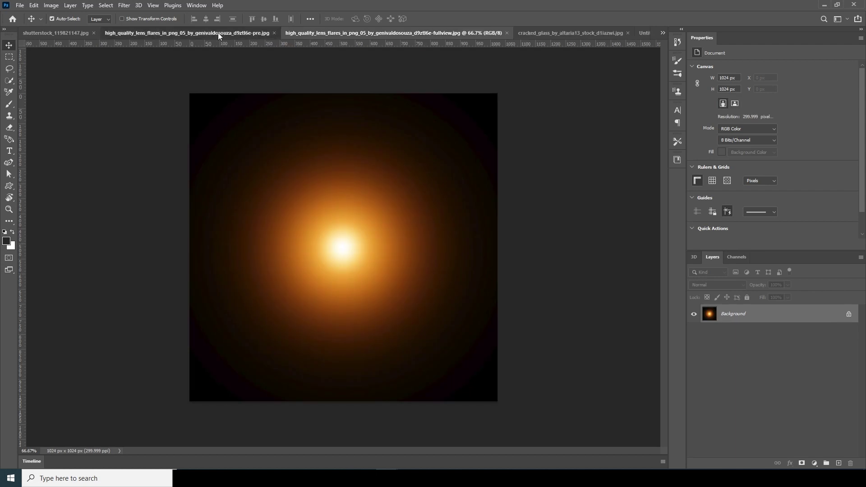
pyautogui.click(216, 33)
pyautogui.click(73, 34)
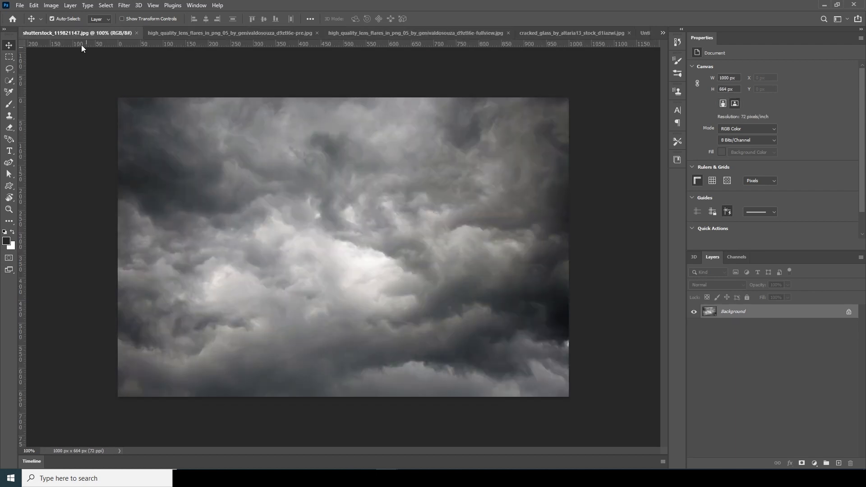
pyautogui.moveTo(78, 33); pyautogui.dragTo(588, 272)
pyautogui.click(627, 51)
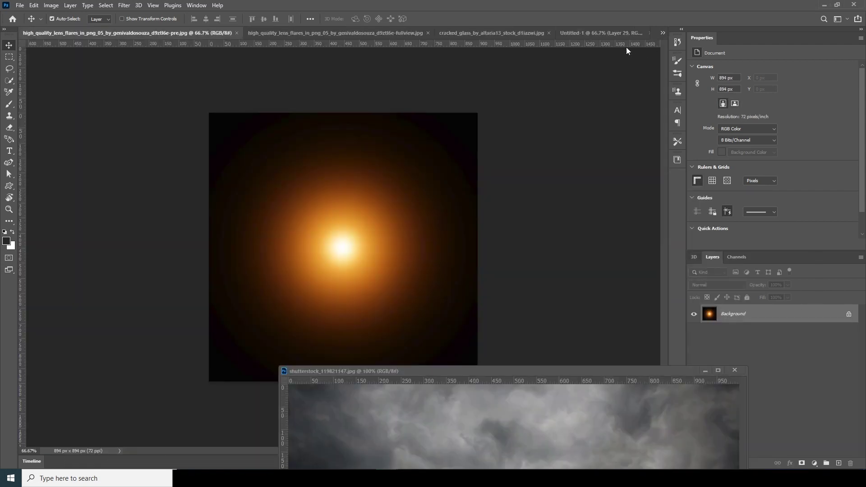
# - Copy the storm cloud image into Untitled-1 and close its floating window
pyautogui.click(663, 33)
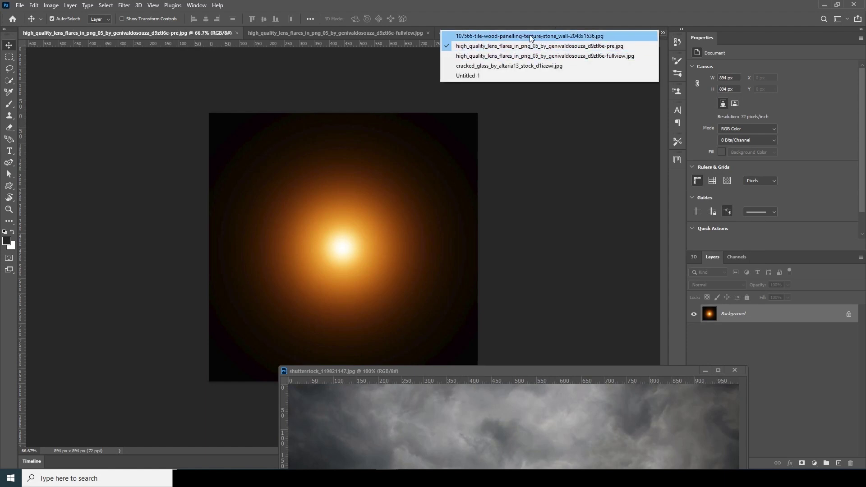
pyautogui.click(485, 78)
pyautogui.moveTo(464, 425); pyautogui.dragTo(401, 171)
pyautogui.click(422, 184)
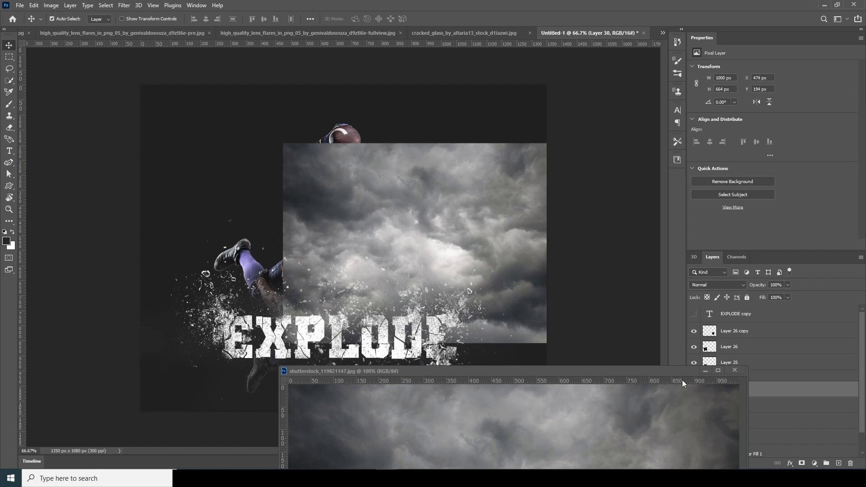
pyautogui.click(734, 370)
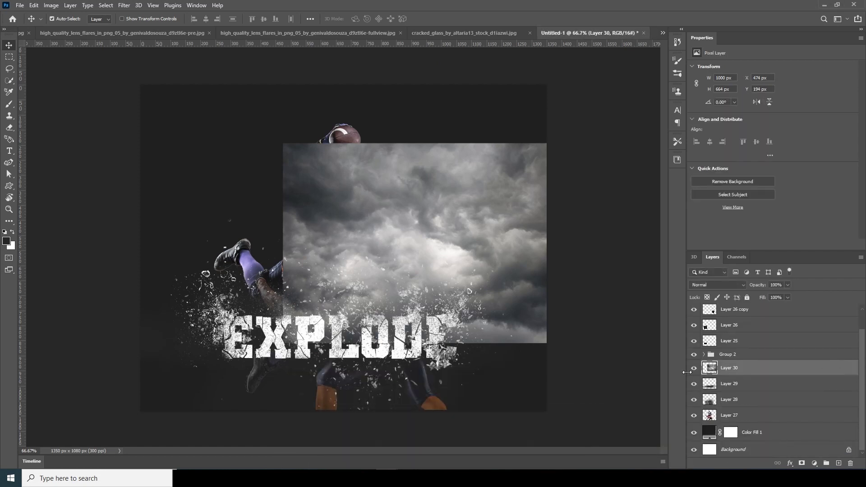
# - Place the cloud layer below the players layer and scale it to 169.10% so it covers the whole canvas
pyautogui.moveTo(707, 369); pyautogui.dragTo(720, 421)
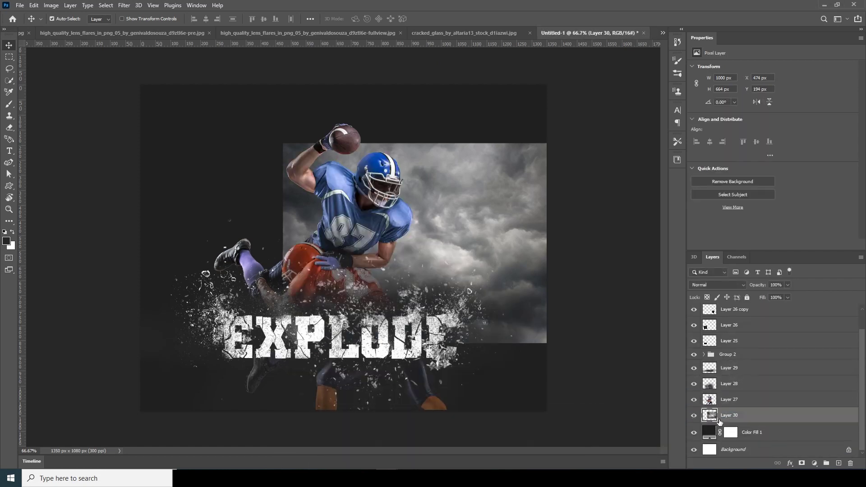
pyautogui.hotkey('ctrl', 't')
pyautogui.moveTo(488, 310); pyautogui.dragTo(587, 390)
pyautogui.moveTo(516, 316); pyautogui.dragTo(524, 345)
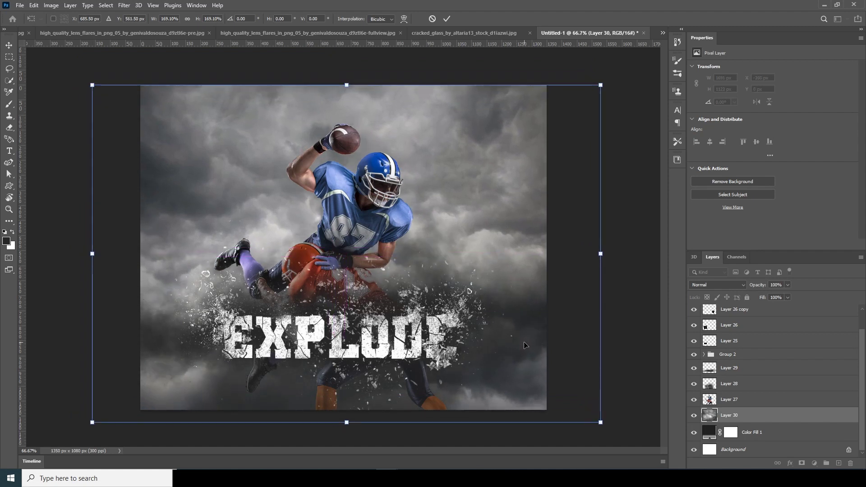
pyautogui.press('Return')
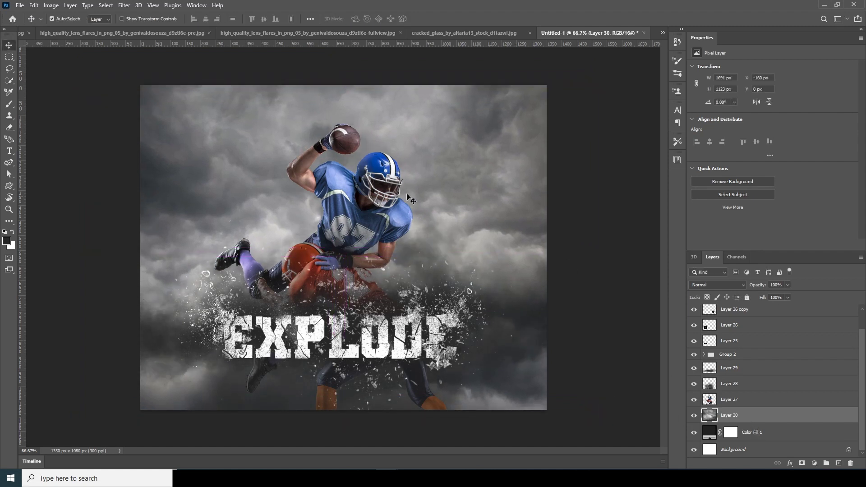
# - Add a Curves adjustment above the cloud layer and clip it to that layer
pyautogui.click(813, 463)
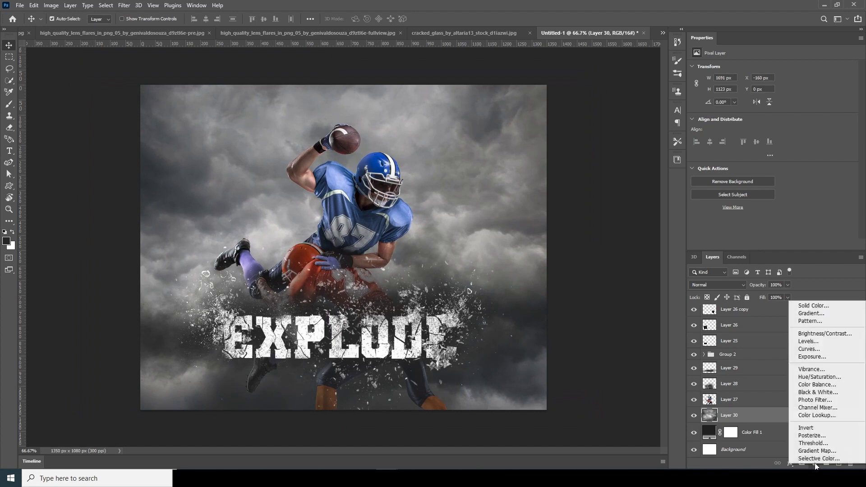
pyautogui.click(808, 348)
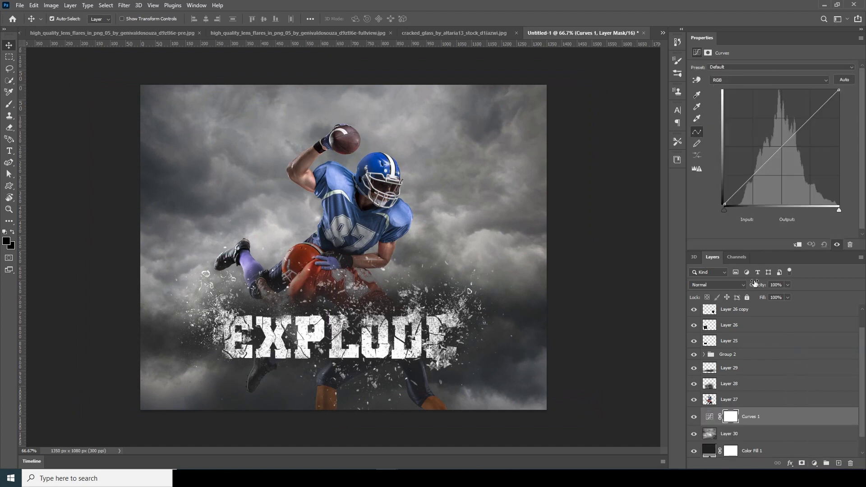
pyautogui.click(798, 246)
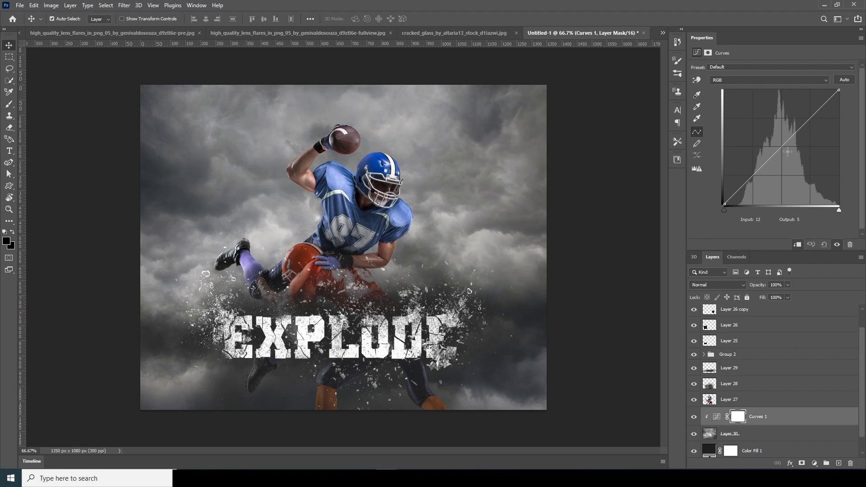
# - Darken the clouds by lowering the curve's white end to output 159, pulling input 178 to output 69 and slightly raising the black point
pyautogui.moveTo(787, 146); pyautogui.dragTo(797, 158)
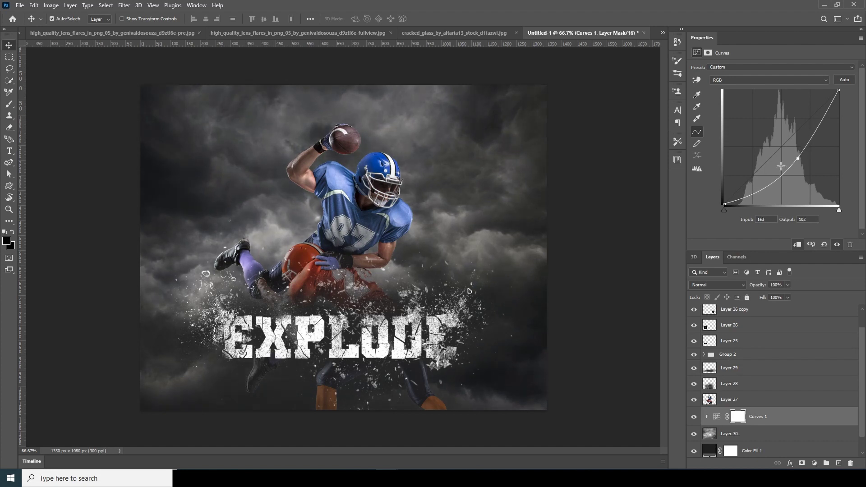
pyautogui.moveTo(731, 207); pyautogui.dragTo(723, 198)
pyautogui.moveTo(839, 92); pyautogui.dragTo(836, 133)
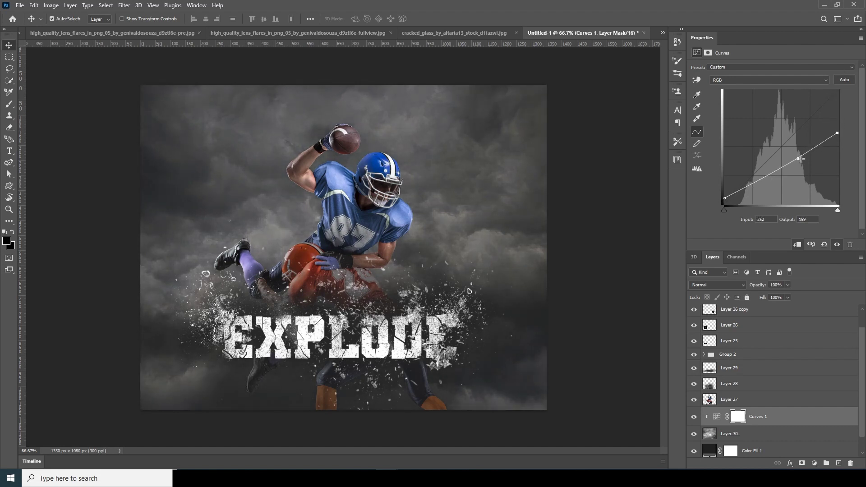
pyautogui.moveTo(799, 158); pyautogui.dragTo(804, 173)
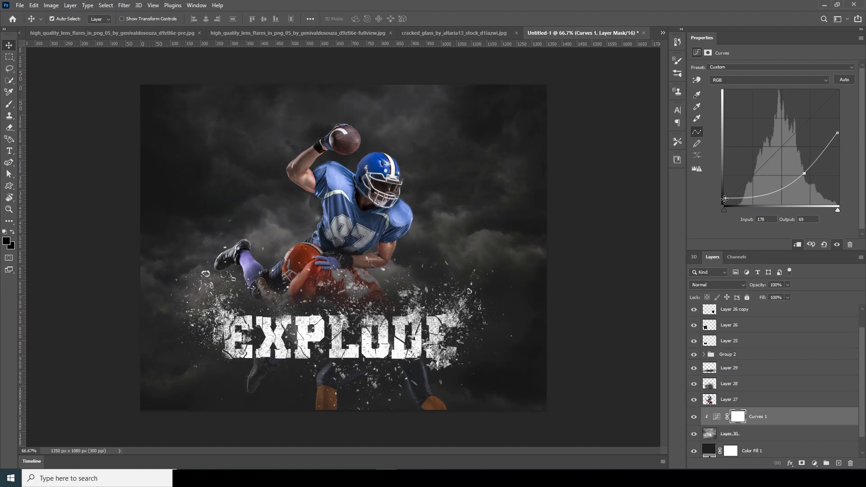
pyautogui.moveTo(724, 199); pyautogui.dragTo(724, 201)
# - Open the players layer in the Camera Raw Filter and set Highlights to -93, Clarity to +69 and Texture to +36
pyautogui.click(709, 400)
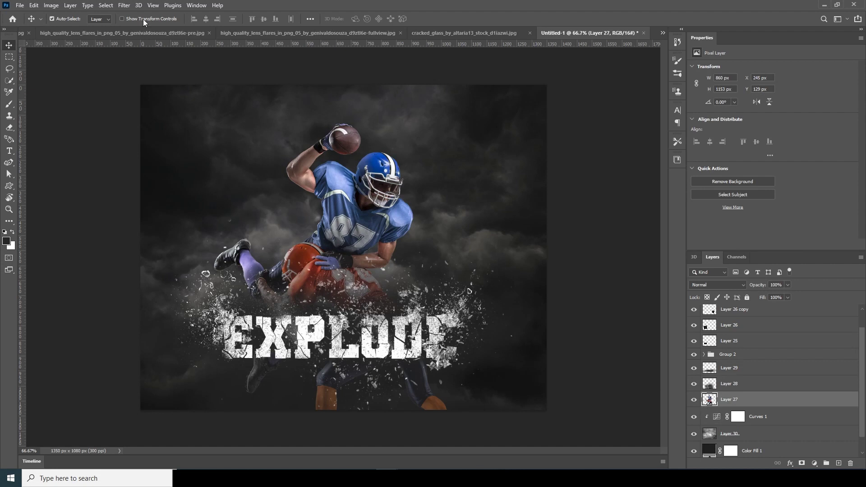
pyautogui.click(124, 5)
pyautogui.click(153, 81)
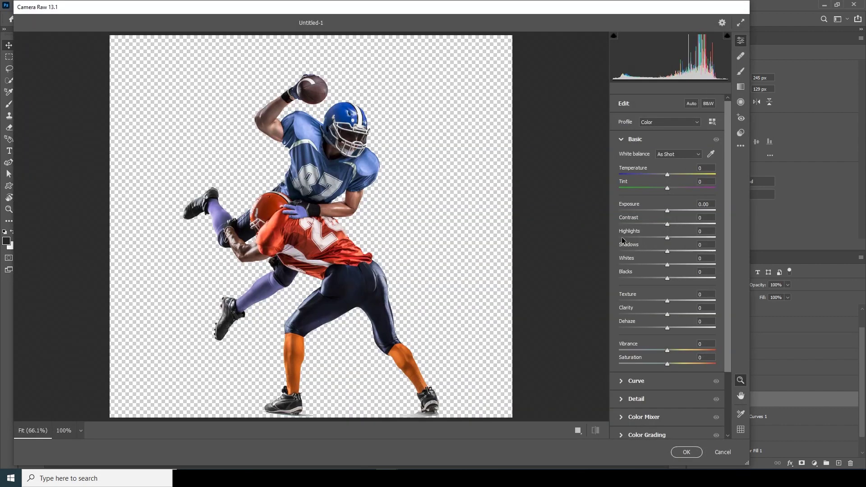
pyautogui.click(623, 238)
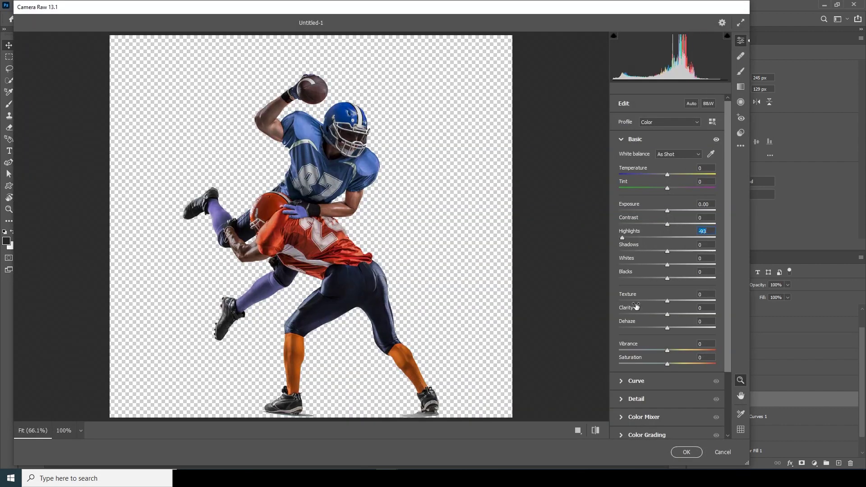
pyautogui.moveTo(636, 306); pyautogui.dragTo(687, 305)
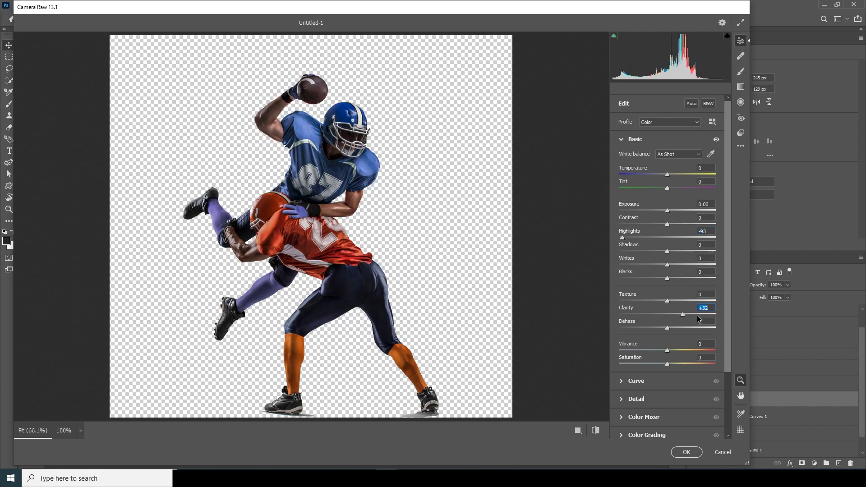
pyautogui.click(701, 314)
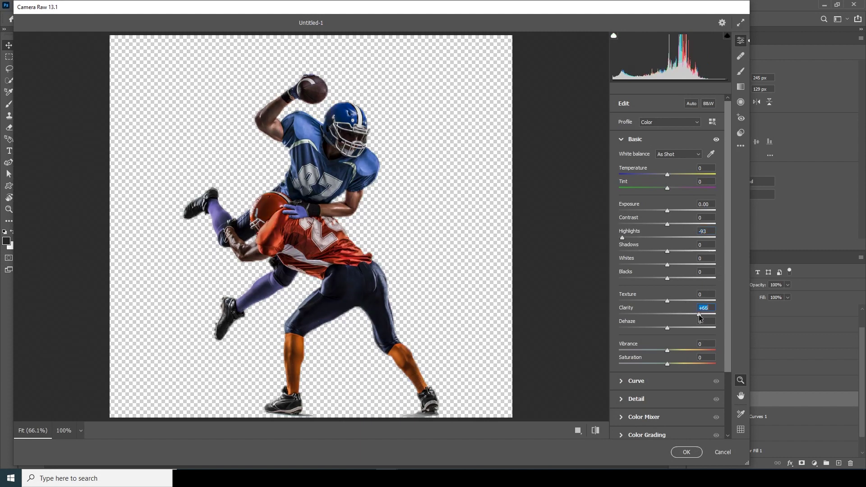
pyautogui.click(684, 301)
# - Set the players' Camera Raw Noise Reduction to 86, Sharpening to 34 and Color Noise Reduction to 64
pyautogui.scroll(-3, 719, 342)
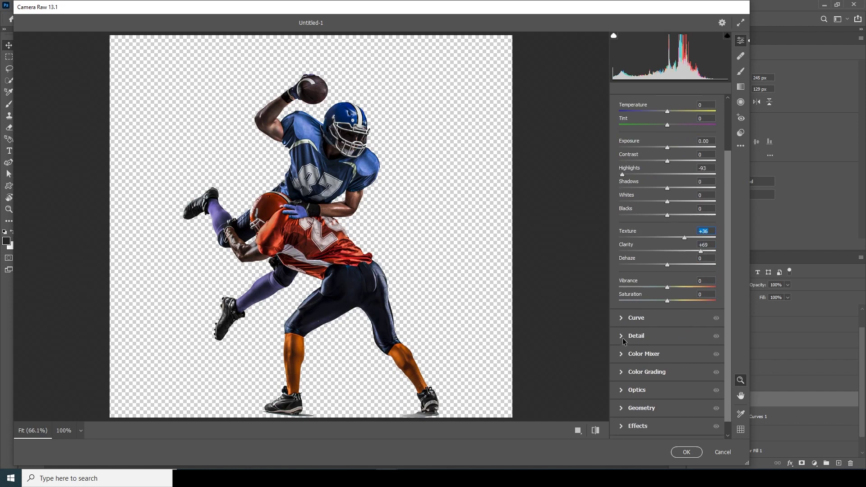
pyautogui.click(624, 340)
pyautogui.click(701, 215)
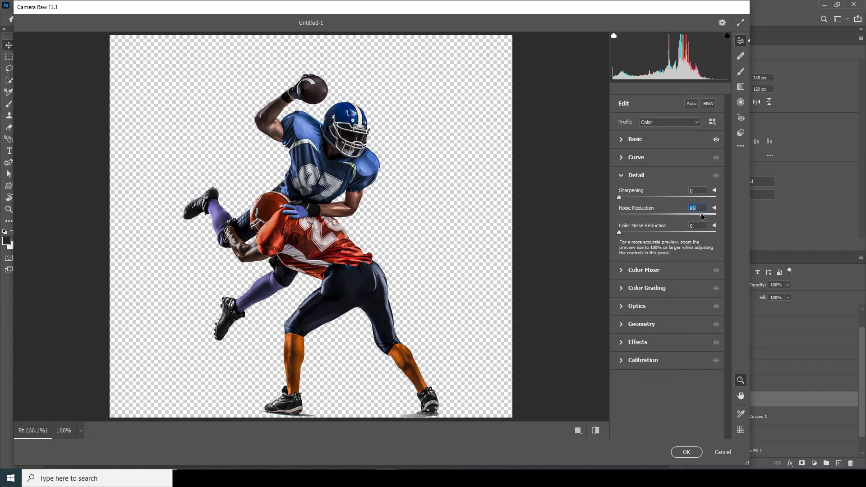
pyautogui.click(640, 196)
pyautogui.click(674, 231)
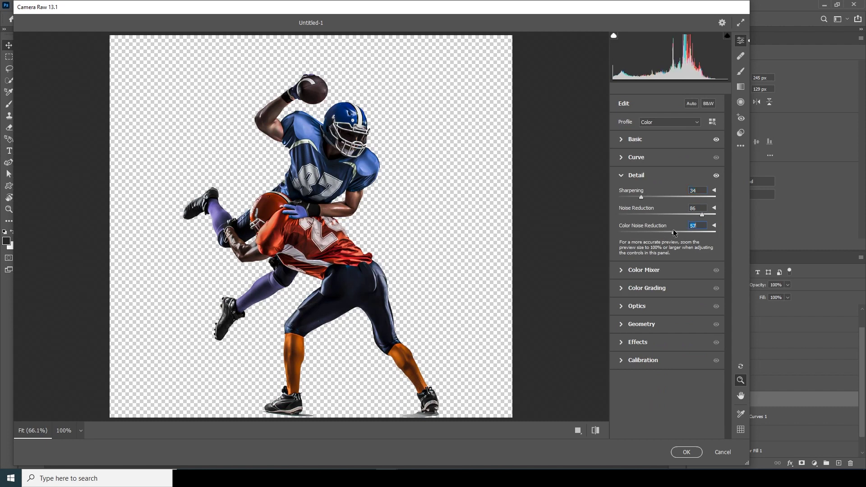
# - In the Color Mixer, set the players' Oranges saturation to -62 and Blues saturation to -24
pyautogui.click(621, 271)
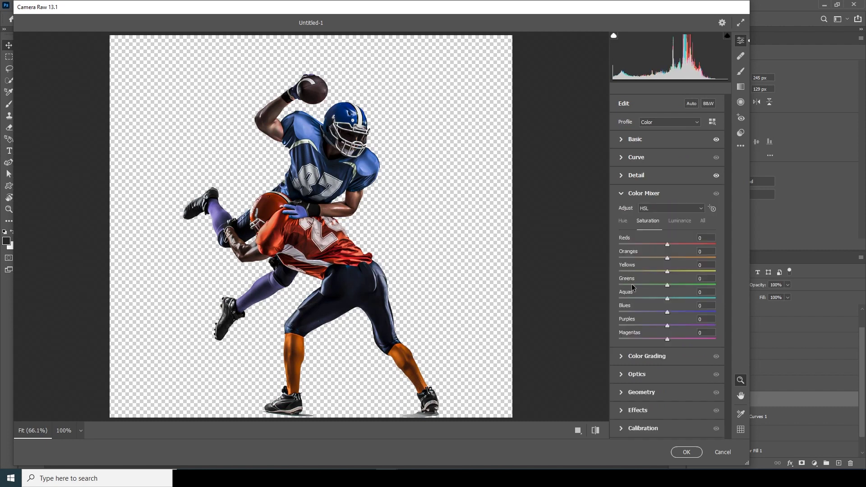
pyautogui.click(632, 258)
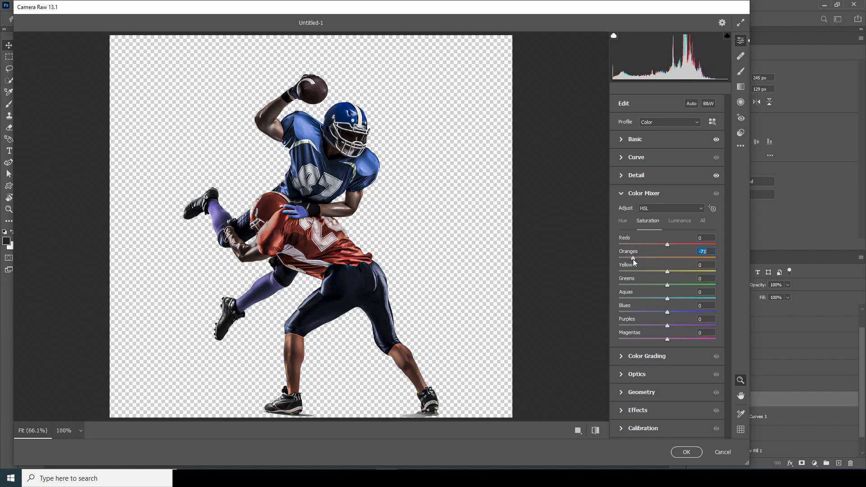
pyautogui.moveTo(633, 261); pyautogui.dragTo(639, 263)
pyautogui.click(655, 312)
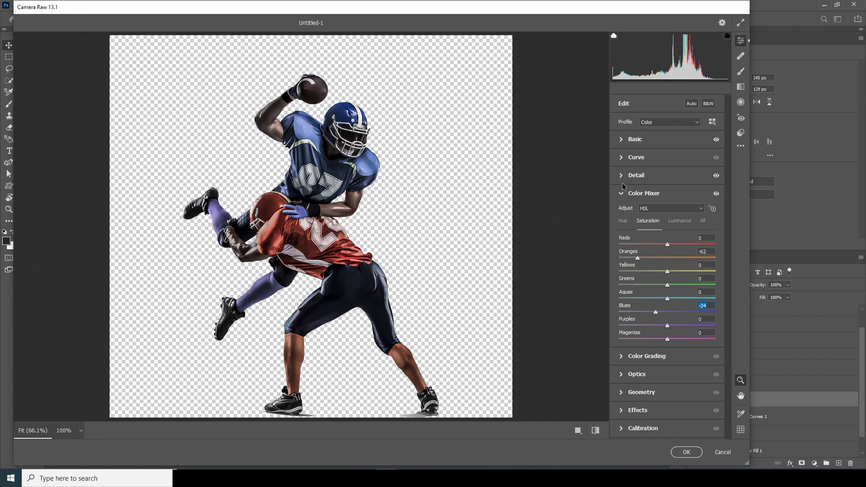
# - Set the players' Vibrance to -16, Texture to +53 and Exposure to +0.20, and apply the Camera Raw Filter
pyautogui.click(623, 140)
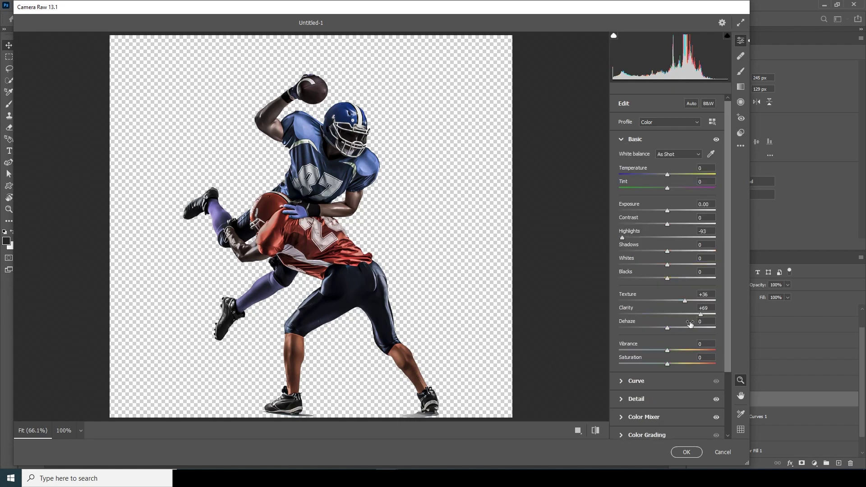
pyautogui.moveTo(668, 354); pyautogui.dragTo(661, 355)
pyautogui.moveTo(685, 301); pyautogui.dragTo(694, 301)
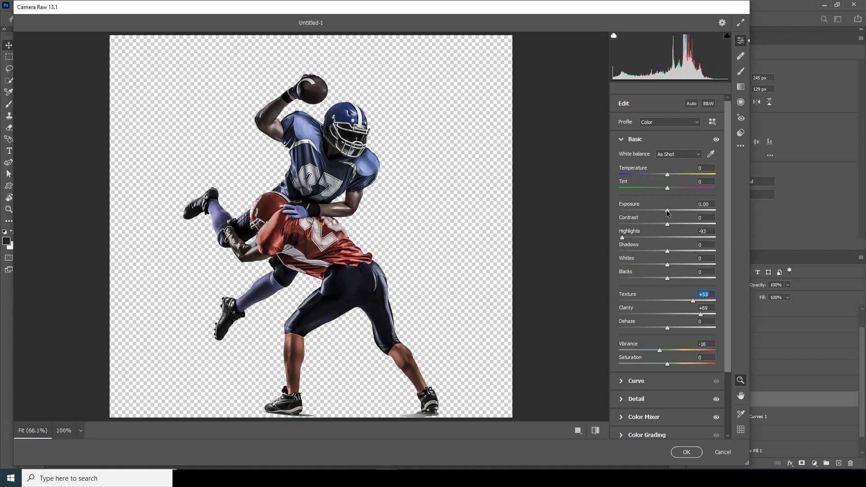
pyautogui.moveTo(667, 211); pyautogui.dragTo(670, 213)
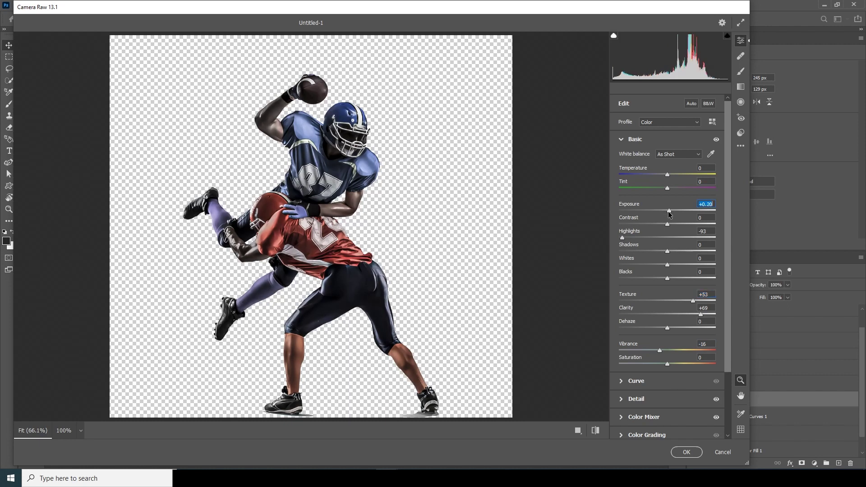
pyautogui.click(689, 451)
# - Copy the orange lens flare image into the EXPLODE composition over the upper player, accepting the bit-depth difference
pyautogui.click(139, 34)
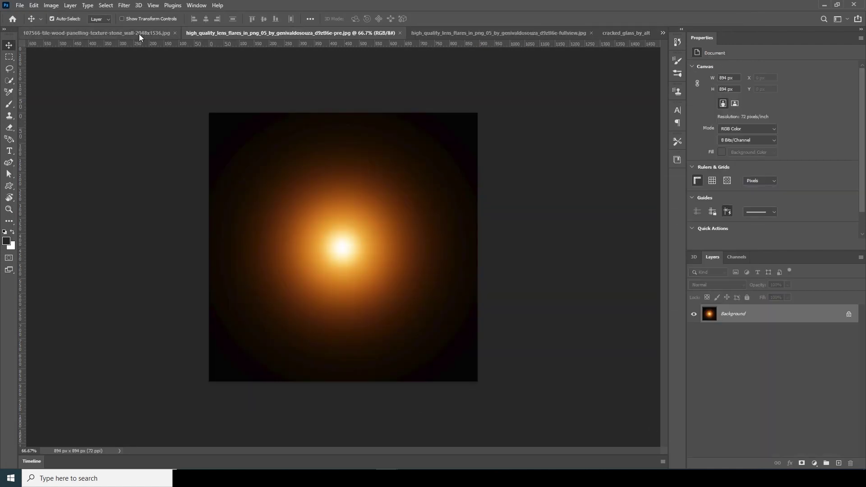
pyautogui.moveTo(379, 41); pyautogui.dragTo(425, 207)
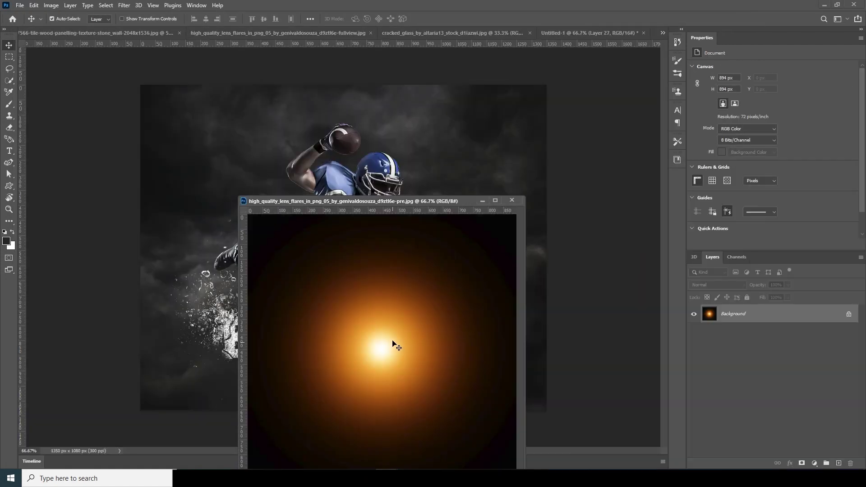
pyautogui.moveTo(396, 345); pyautogui.dragTo(363, 136)
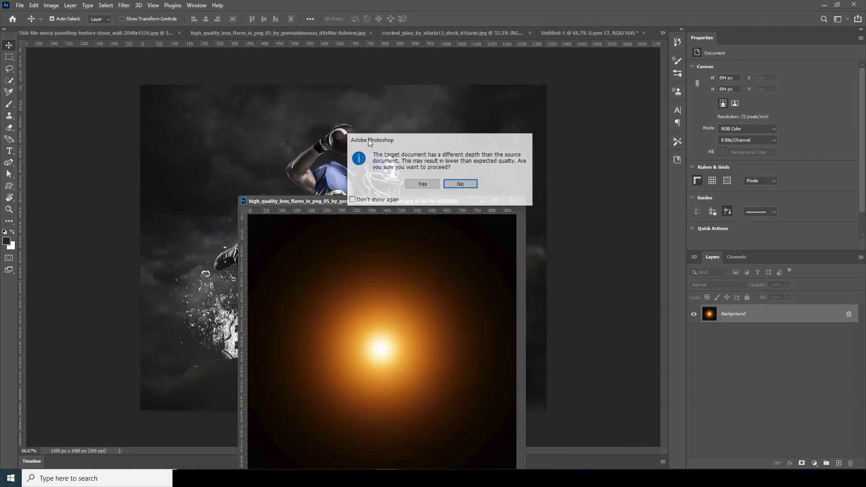
pyautogui.click(415, 185)
# - Move the lens flare layer to the top of the layer stack and set its blend mode to Screen
pyautogui.click(709, 285)
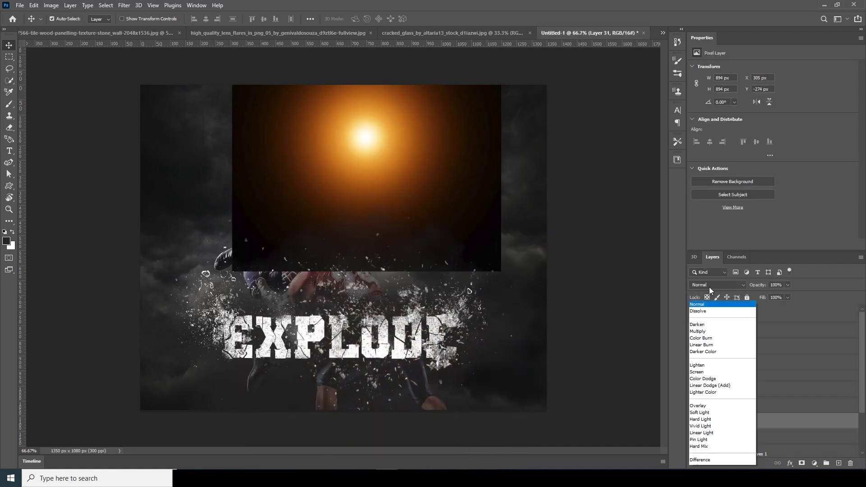
pyautogui.click(703, 364)
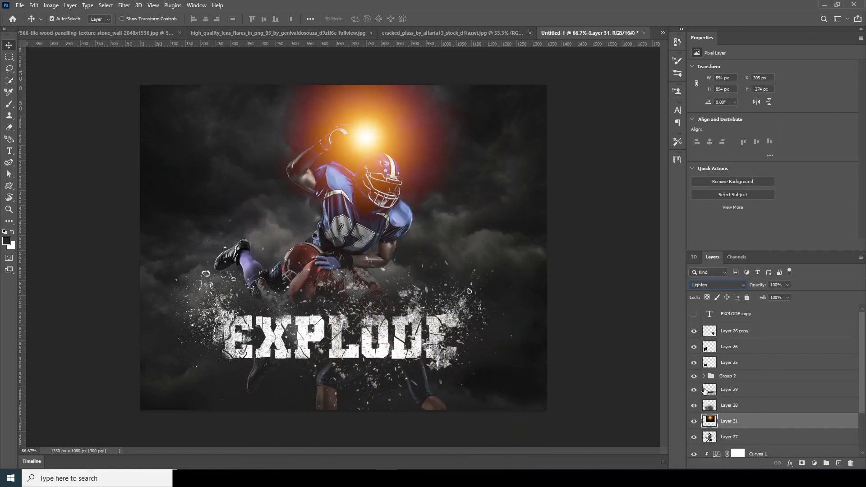
pyautogui.moveTo(714, 420); pyautogui.dragTo(721, 316)
pyautogui.click(707, 286)
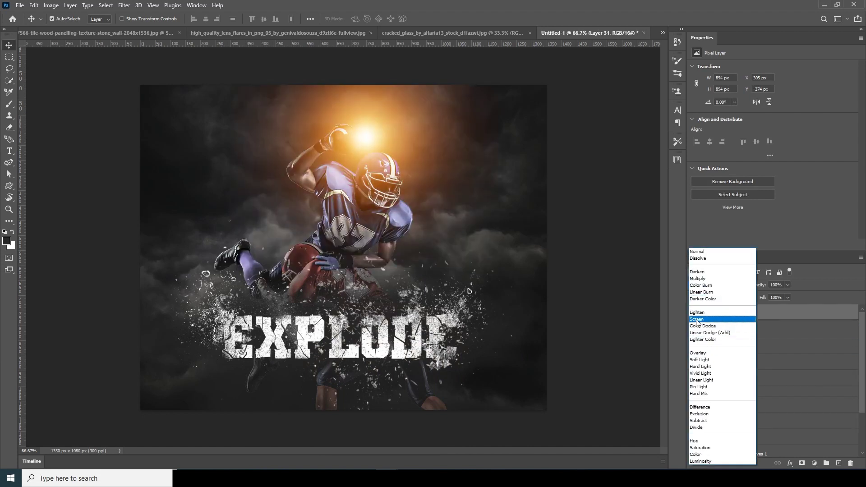
pyautogui.click(696, 319)
# - Scale the lens flare to about 657 px square and center its glow on the upper player's raised arm, below the football
pyautogui.hotkey('ctrl', 't')
pyautogui.moveTo(403, 148); pyautogui.dragTo(369, 177)
pyautogui.moveTo(466, 302); pyautogui.dragTo(418, 254)
pyautogui.moveTo(351, 206)
pyautogui.mouseDown()
pyautogui.moveTo(364, 207)
pyautogui.moveTo(350, 207)
pyautogui.mouseUp()
pyautogui.moveTo(414, 247); pyautogui.dragTo(420, 252)
pyautogui.moveTo(387, 224); pyautogui.dragTo(390, 220)
pyautogui.moveTo(424, 248); pyautogui.dragTo(432, 255)
pyautogui.moveTo(370, 213); pyautogui.dragTo(374, 216)
pyautogui.press('Return')
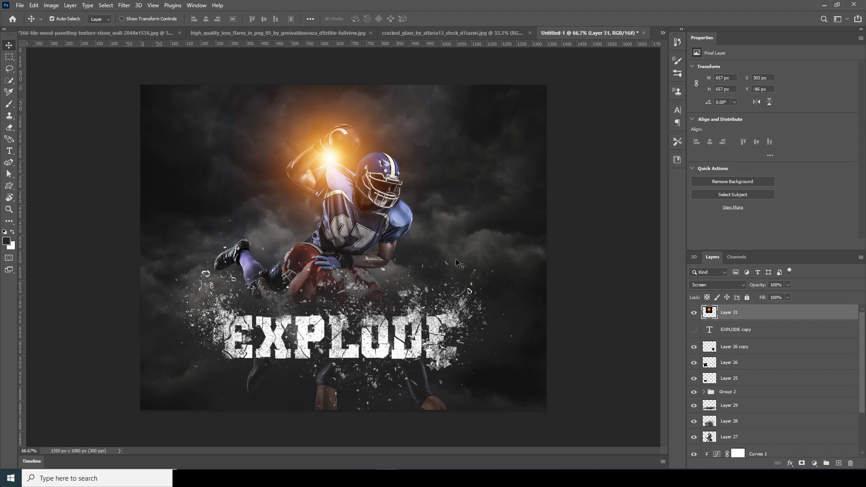
# - Create a new layer above the players layer and clip it to the players
pyautogui.click(717, 438)
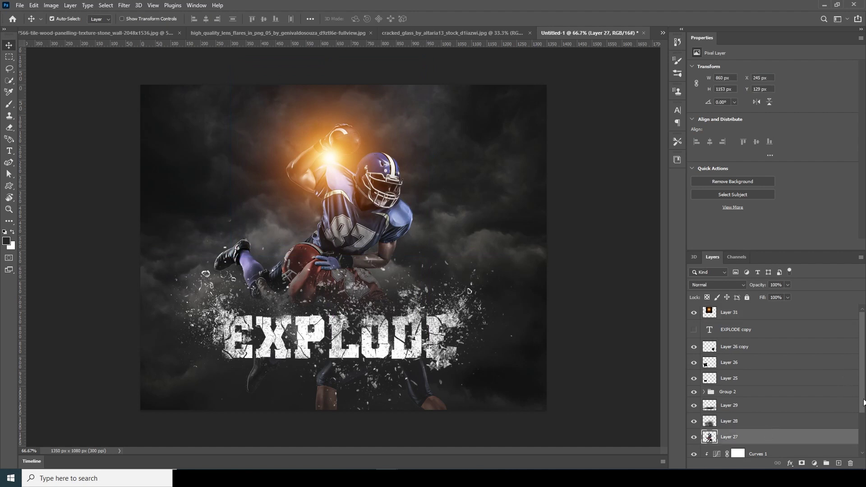
pyautogui.click(838, 463)
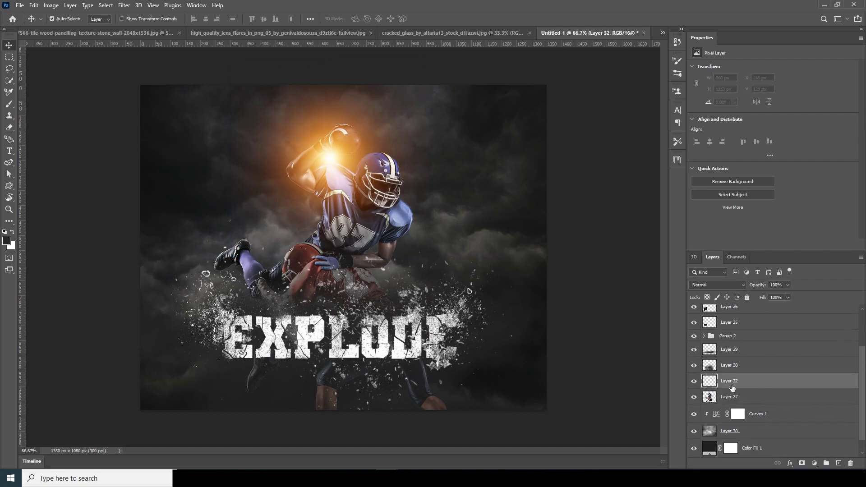
pyautogui.rightClick(731, 384)
pyautogui.click(779, 176)
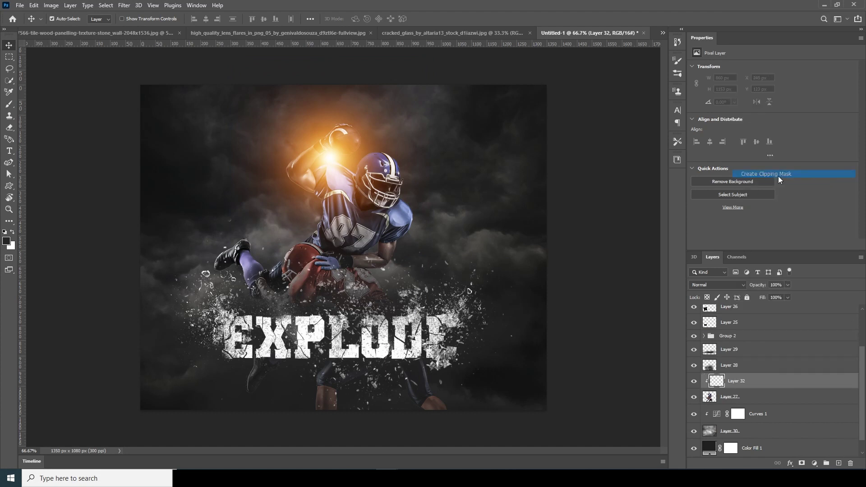
# - Choose a soft round brush and sample the pale flare color #fcf0ce as the foreground color
pyautogui.press('b')
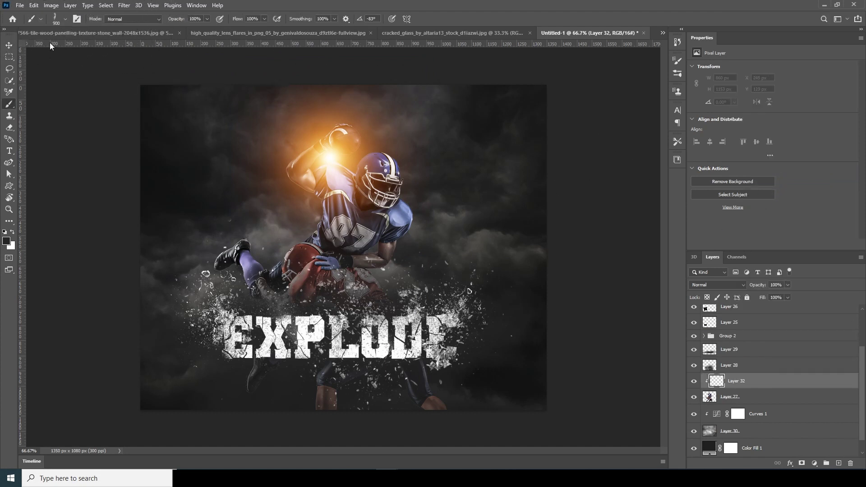
pyautogui.click(66, 19)
pyautogui.moveTo(112, 282); pyautogui.dragTo(105, 118)
pyautogui.doubleClick(93, 136)
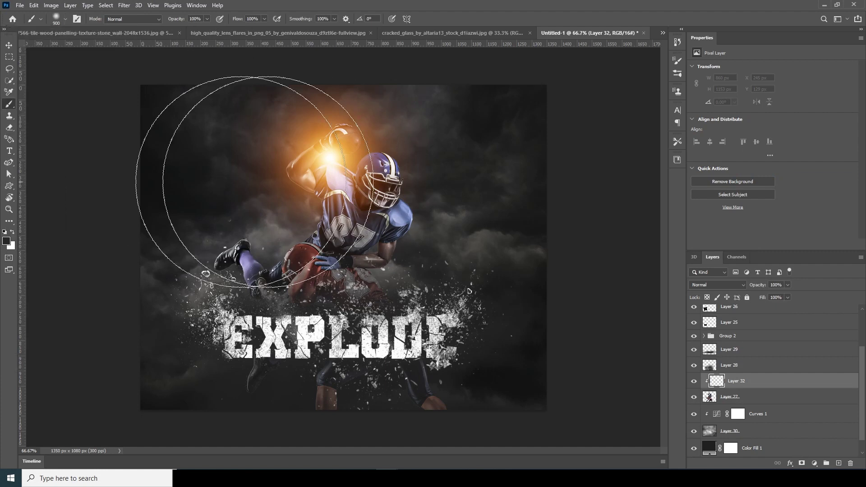
pyautogui.click(6, 241)
pyautogui.click(330, 149)
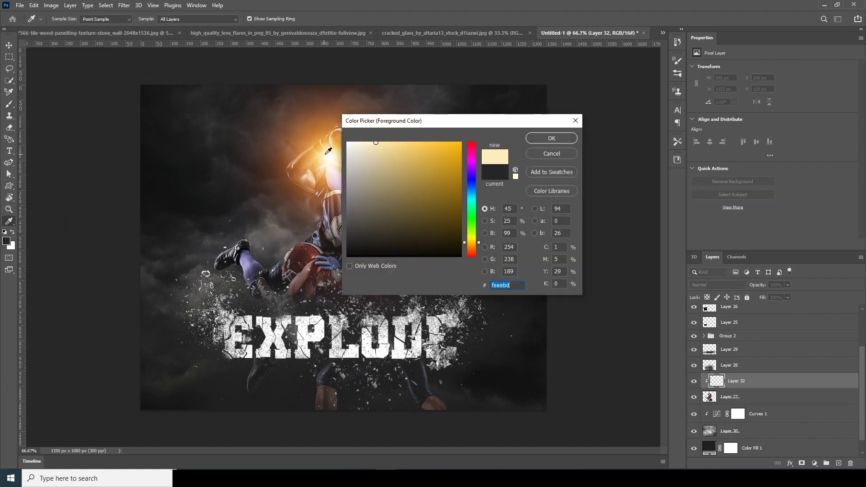
pyautogui.click(551, 138)
# - Paint light from the flare onto the upper player's arm, football and jersey on the clipped layer, reducing the brush to 50 px
pyautogui.press('[')
pyautogui.press('[')
pyautogui.press('[')
pyautogui.press('[')
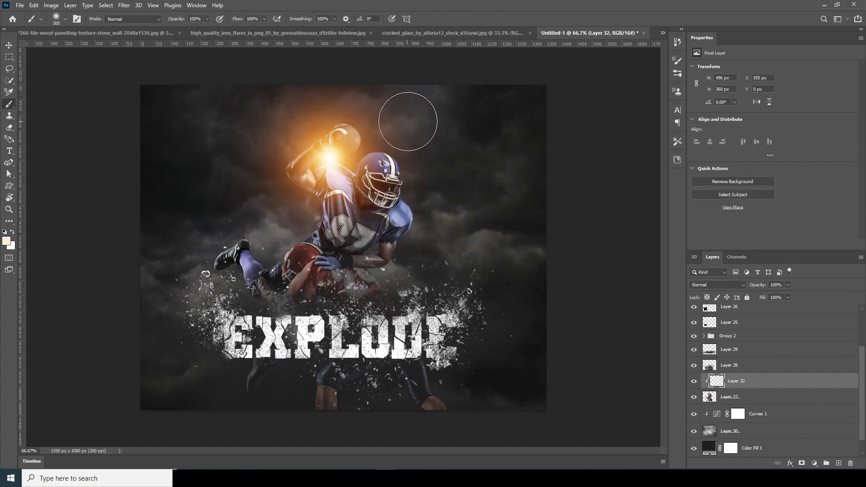
pyautogui.press('[')
pyautogui.press('[')
pyautogui.press('[')
pyautogui.press('[')
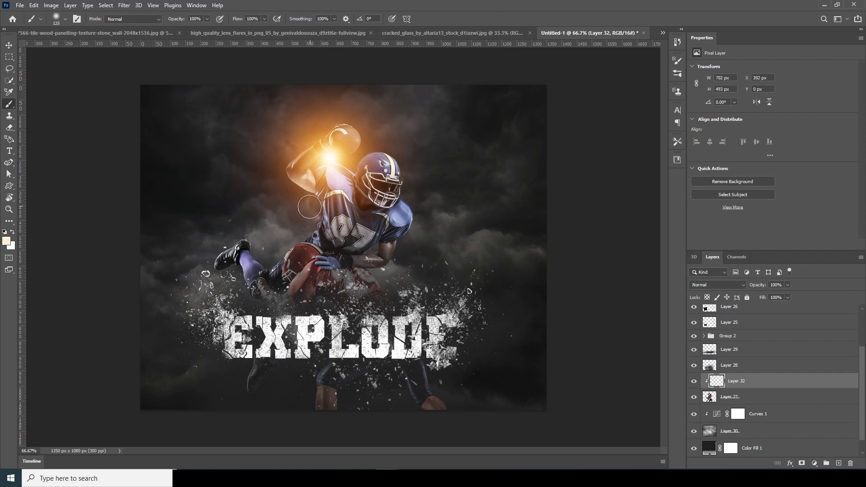
pyautogui.press('[')
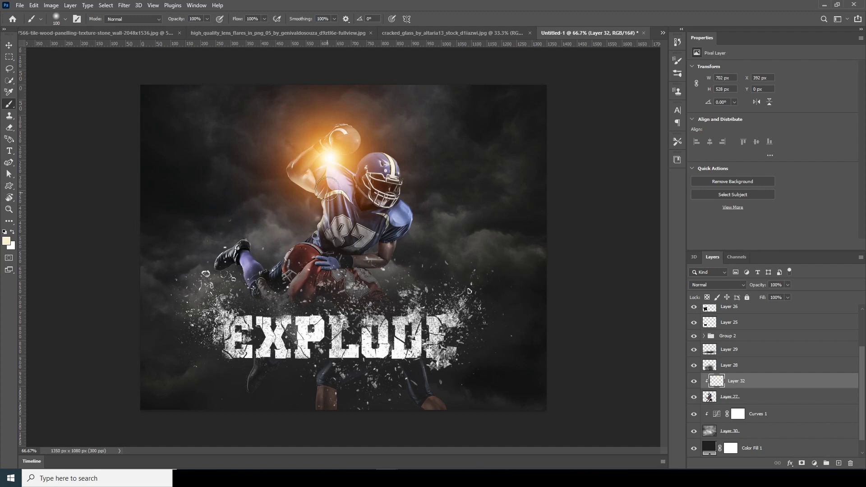
pyautogui.press('[')
pyautogui.press('[')
pyautogui.press('[')
pyautogui.press('[')
pyautogui.press('[')
# - Set the painted light layer to Screen at 50% opacity and add light beside the raised arm with a 100 px brush
pyautogui.click(728, 289)
pyautogui.click(697, 322)
pyautogui.click(764, 295)
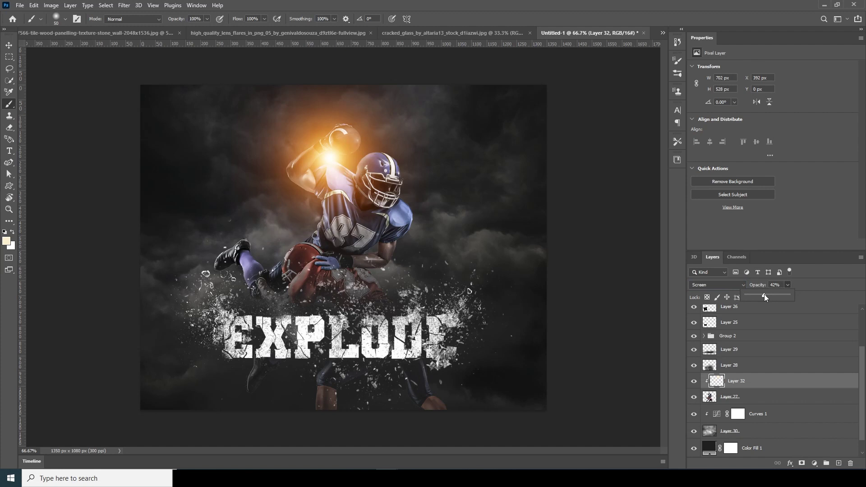
pyautogui.click(400, 156)
pyautogui.press(']')
pyautogui.press(']')
pyautogui.press(']')
pyautogui.press(']')
pyautogui.press(']')
pyautogui.click(272, 180)
# - Add a new layer above the clouds' Curves adjustment and paint a soft glow behind the upper player with a 500 px brush
pyautogui.click(739, 413)
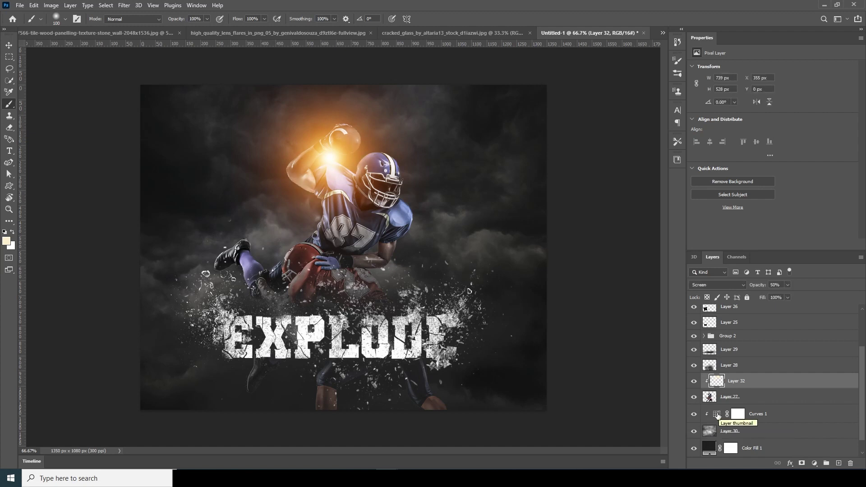
pyautogui.click(838, 463)
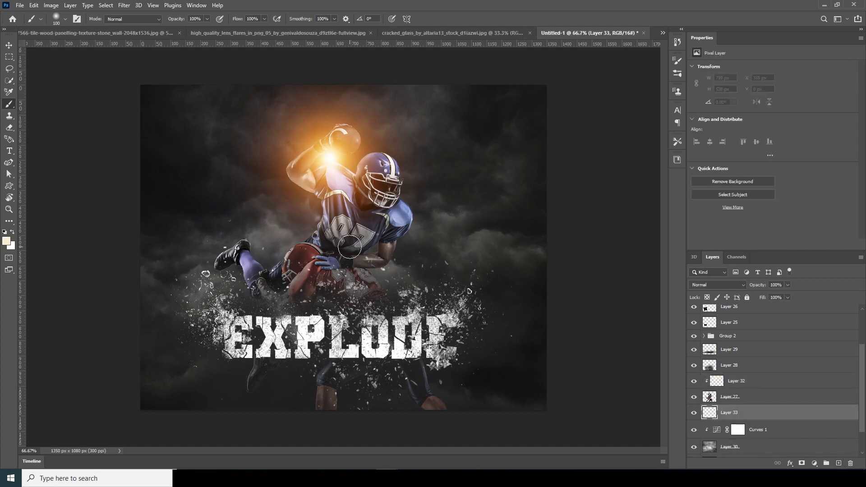
pyautogui.press(']')
pyautogui.press(']')
pyautogui.press(']')
pyautogui.press(']')
pyautogui.press(']')
pyautogui.press(']')
pyautogui.press(']')
pyautogui.press(']')
pyautogui.click(331, 207)
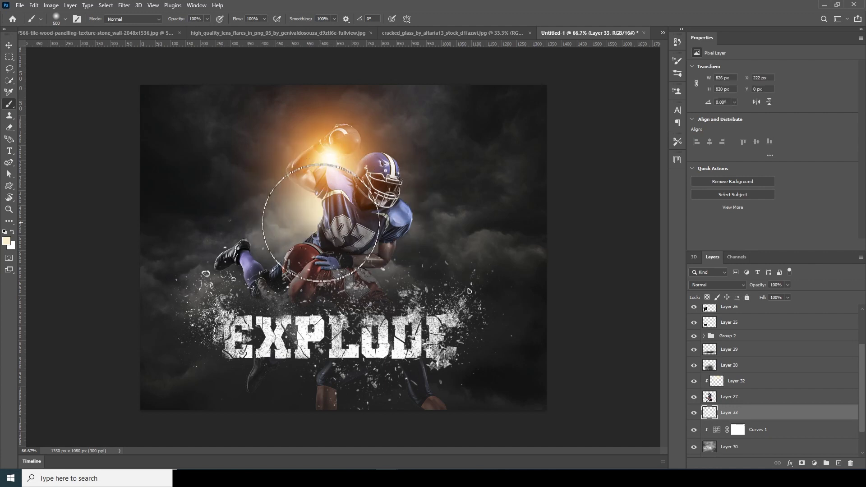
# - Paint more glow behind the upper player's helmet and raised arm with a 250 px brush
pyautogui.press('[')
pyautogui.press('[')
pyautogui.press('[')
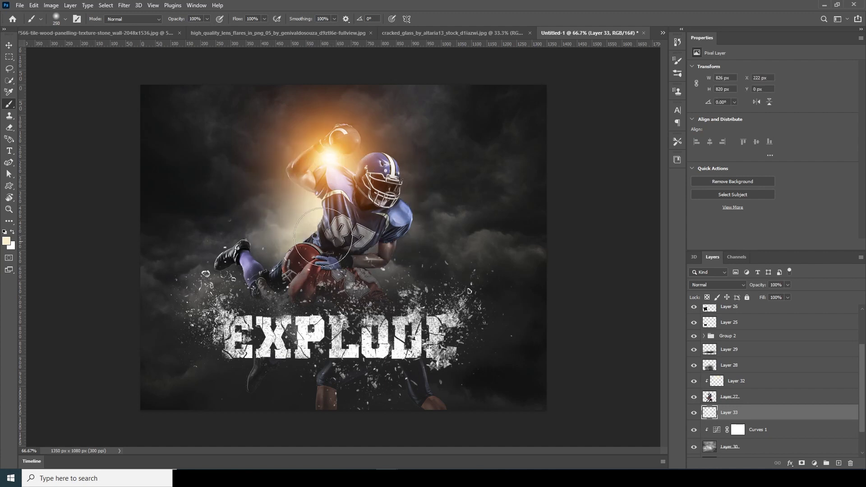
pyautogui.click(383, 173)
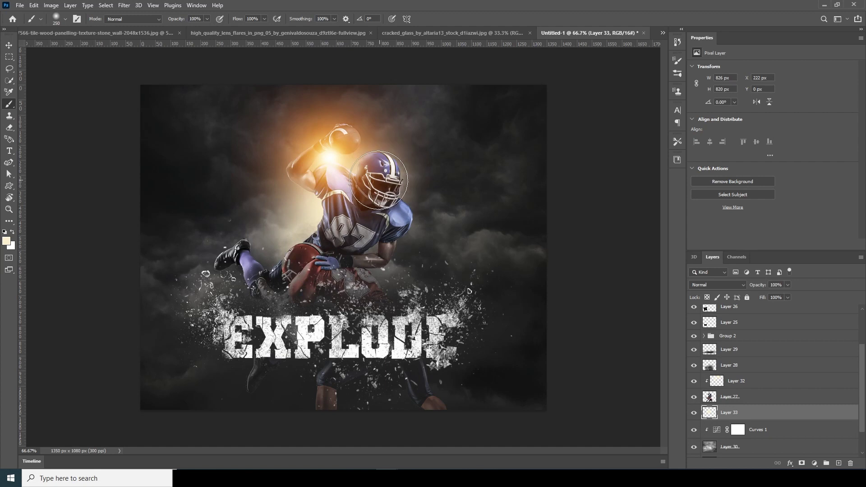
pyautogui.click(311, 167)
pyautogui.click(317, 162)
pyautogui.click(332, 153)
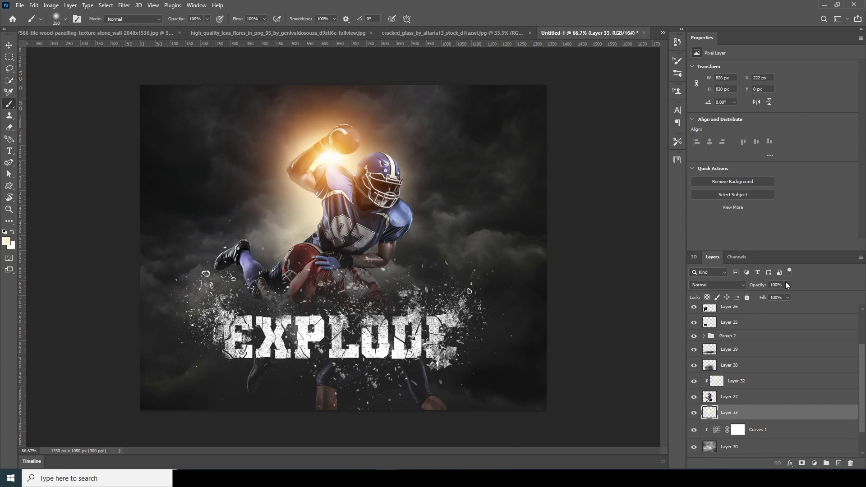
# - Lower the background glow layer's opacity to 39% and toggle its visibility to compare the effect
pyautogui.moveTo(787, 284); pyautogui.dragTo(759, 295)
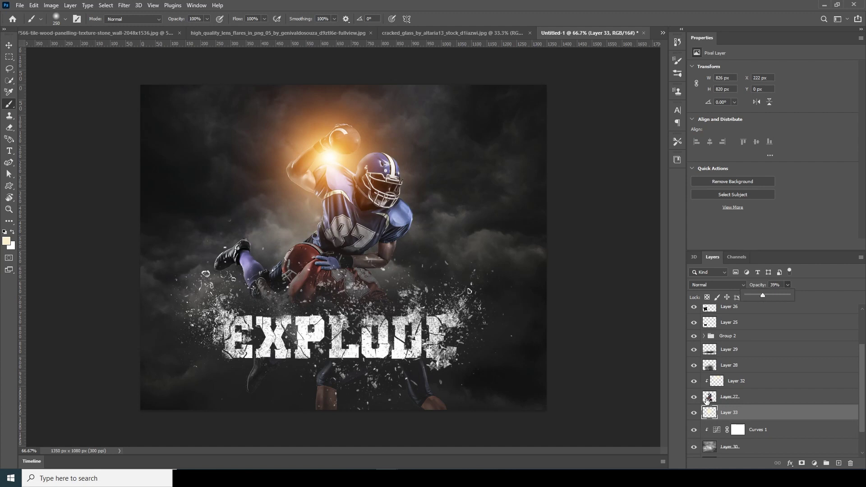
pyautogui.click(693, 413)
pyautogui.click(693, 413)
pyautogui.click(694, 413)
# - Toggle the lens flare layer's visibility to examine its effect on the composition
pyautogui.press('v')
pyautogui.scroll(3, 695, 413)
pyautogui.click(712, 314)
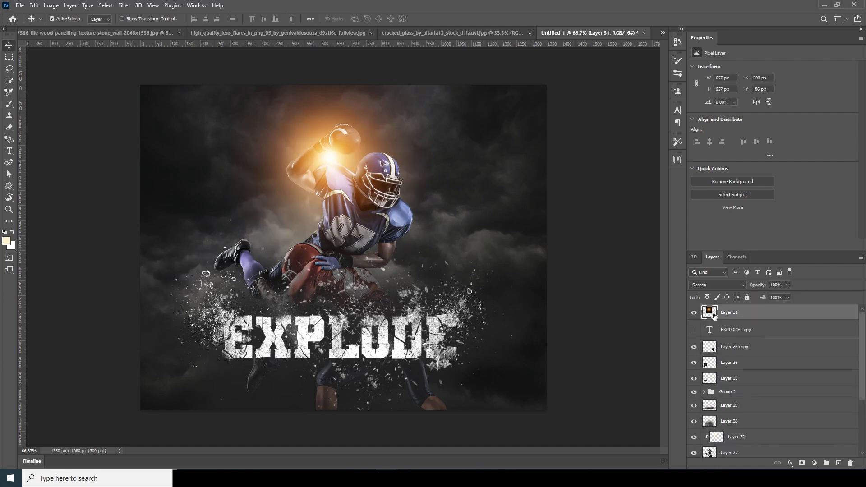
pyautogui.click(711, 345)
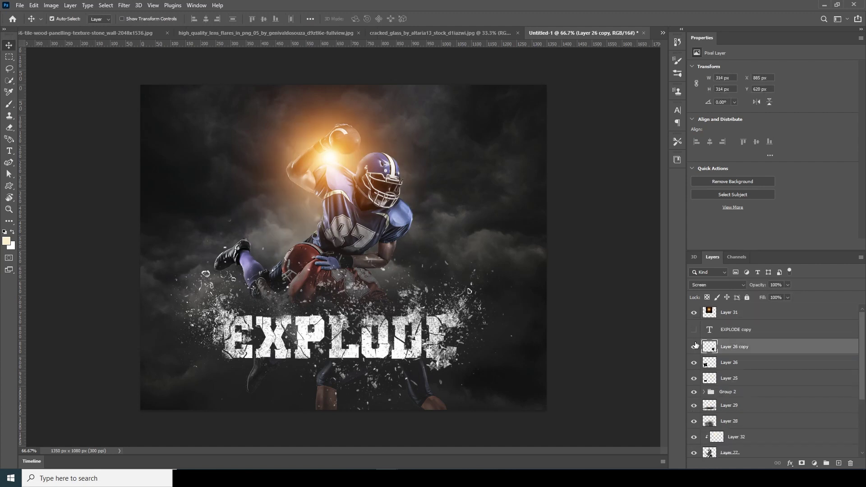
pyautogui.click(712, 313)
pyautogui.click(693, 312)
pyautogui.click(693, 313)
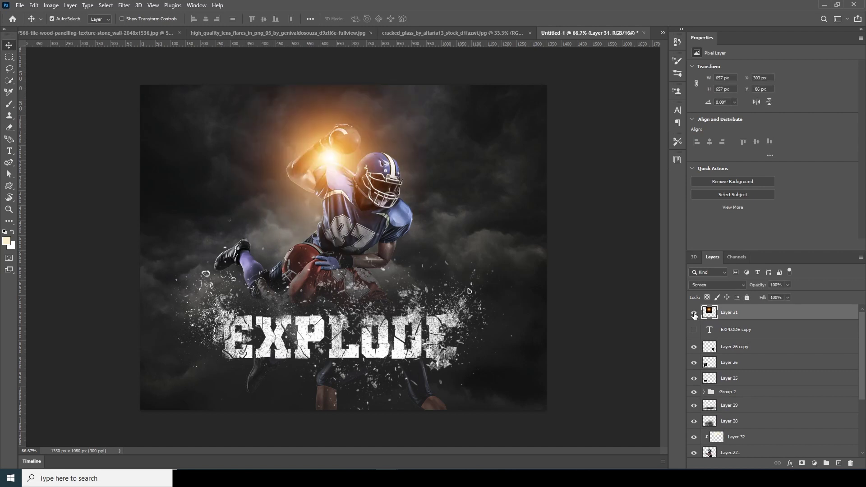
# - Add a Color Lookup adjustment above Layer 26 copy and load the windymoodlut 2020.cube LUT into it
pyautogui.click(711, 346)
pyautogui.click(814, 463)
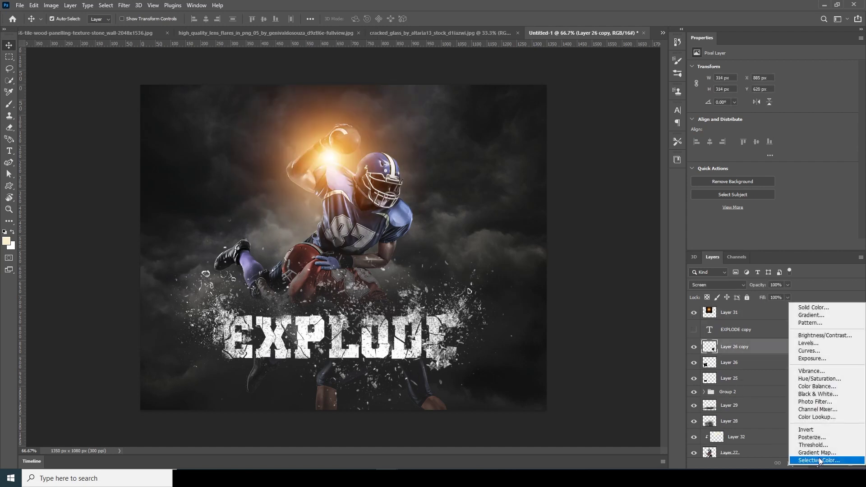
pyautogui.click(821, 417)
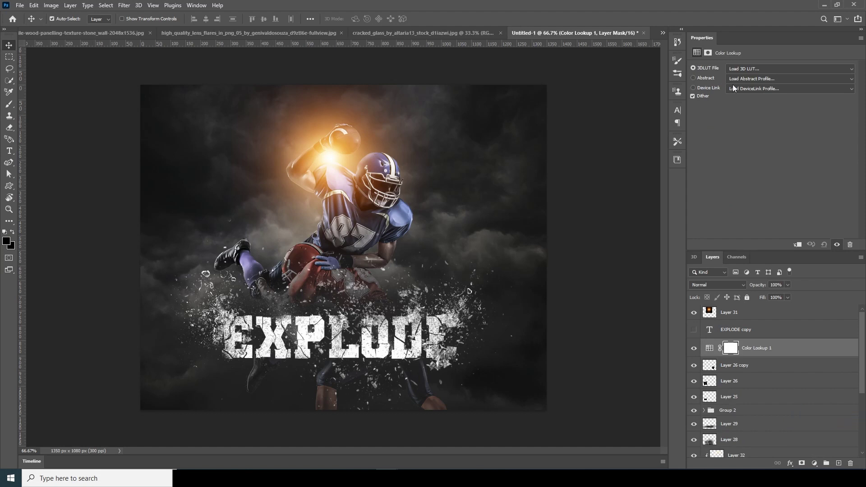
pyautogui.click(751, 70)
pyautogui.click(743, 77)
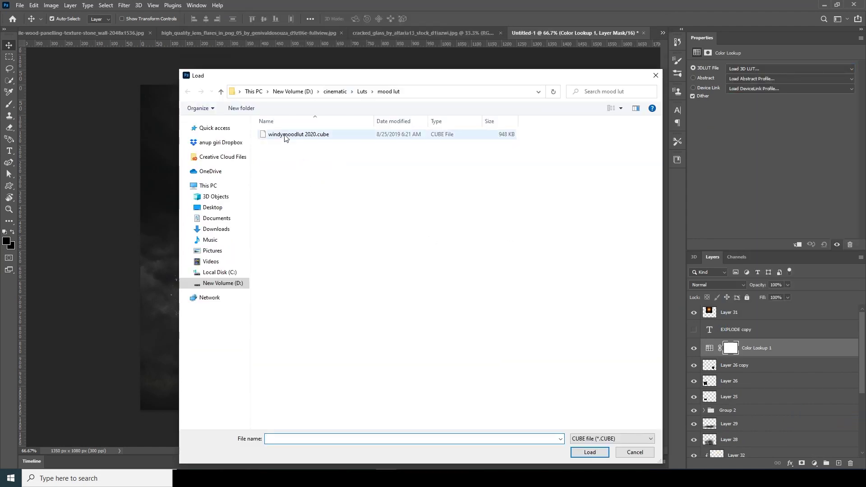
pyautogui.click(281, 138)
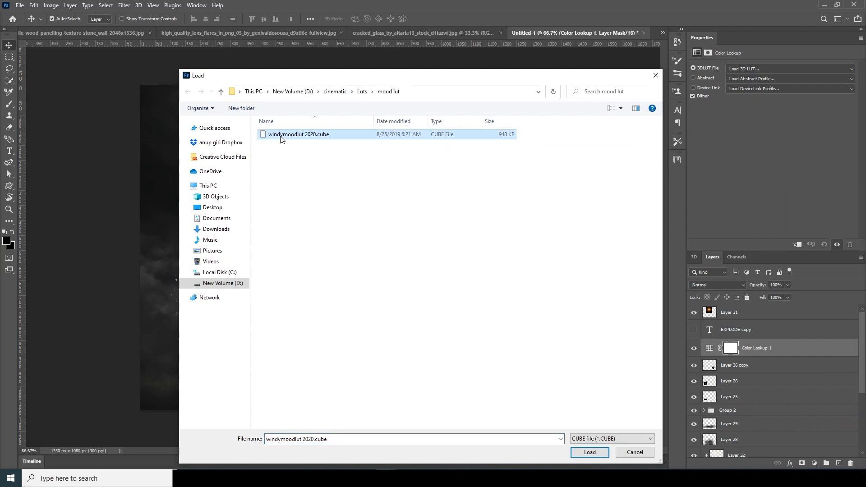
pyautogui.click(590, 451)
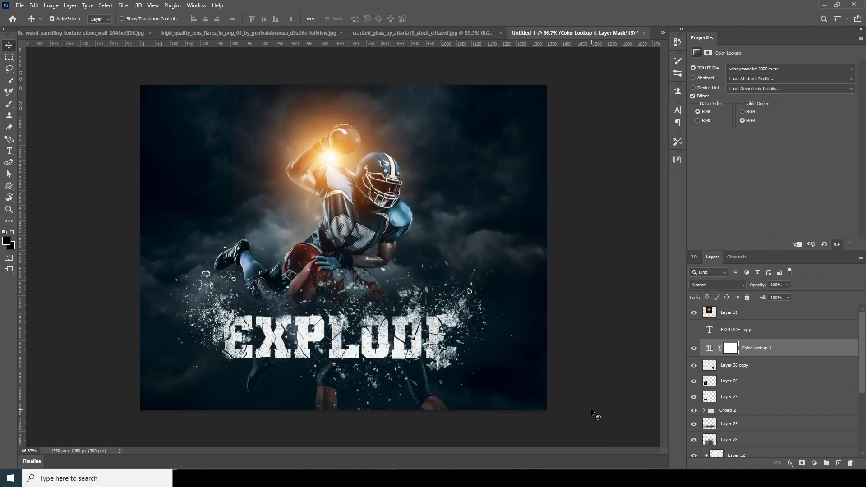
pyautogui.click(709, 349)
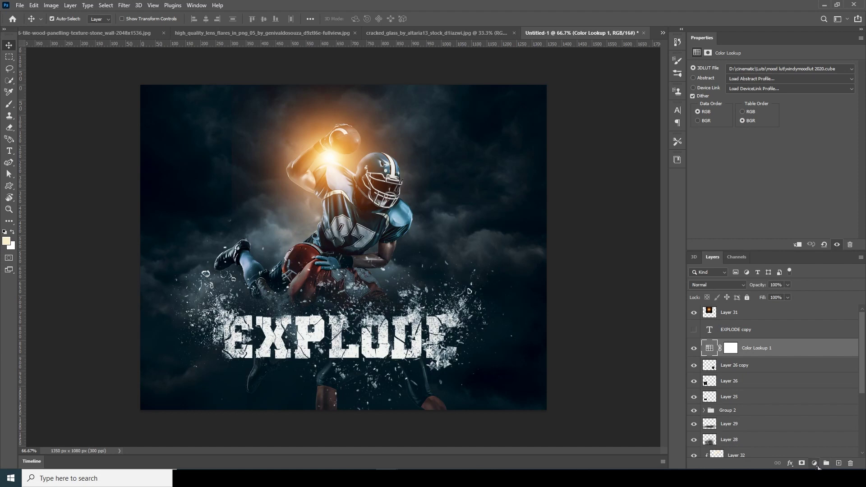
# - Add a Color Balance adjustment above the Color Lookup, setting the midtones' Cyan-Red to -32 and shifting the colors towards green
pyautogui.click(815, 465)
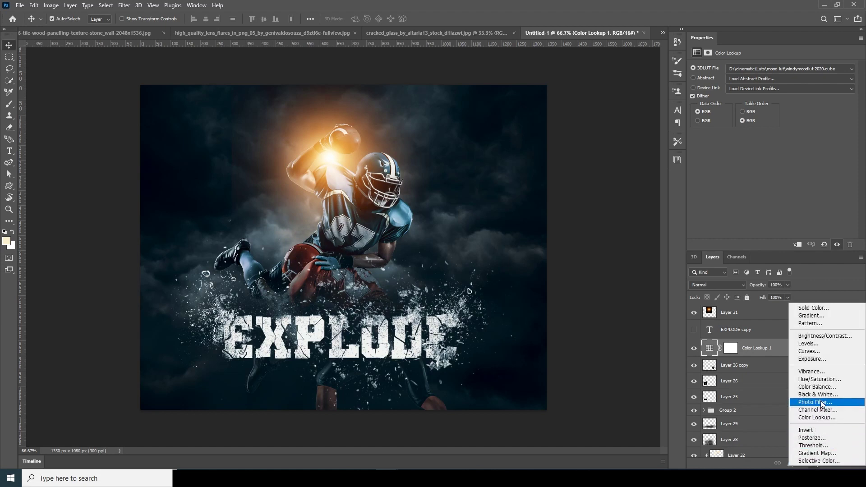
pyautogui.click(818, 387)
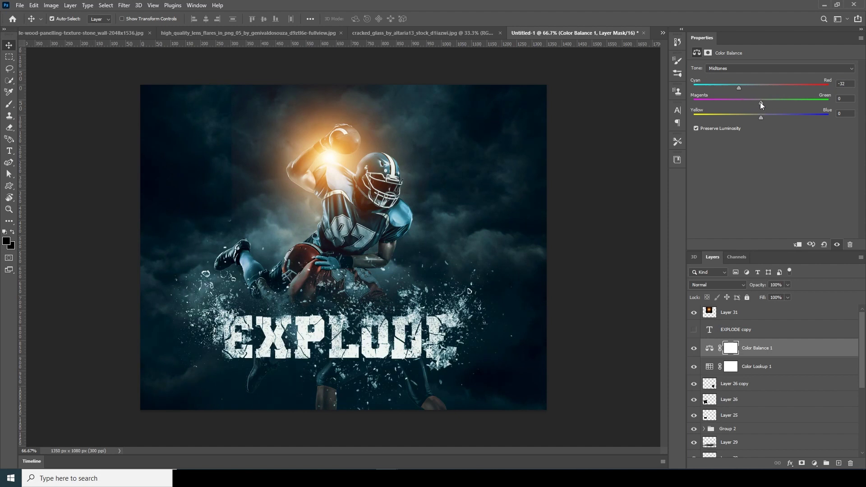
pyautogui.moveTo(761, 104); pyautogui.dragTo(767, 105)
pyautogui.click(743, 70)
pyautogui.click(740, 76)
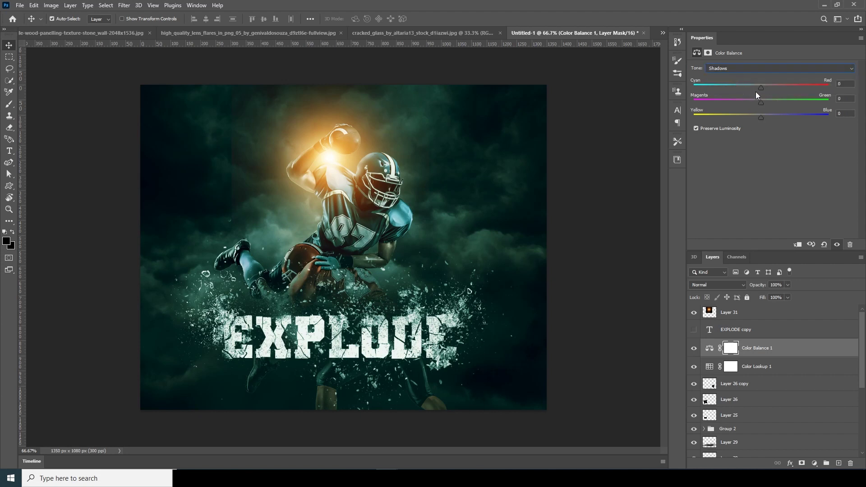
pyautogui.moveTo(760, 89); pyautogui.dragTo(760, 89)
# - Apply Levels to the lens flare layer, raising the black input slightly to darken the flare's outer edges
pyautogui.click(712, 316)
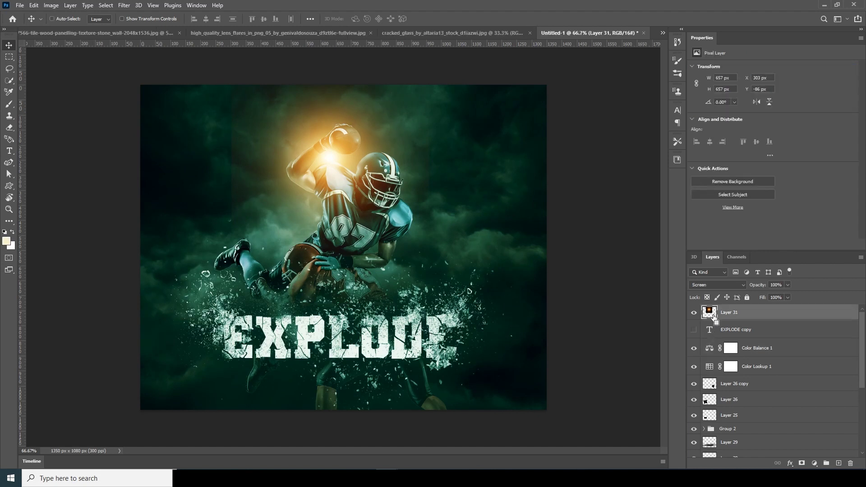
pyautogui.hotkey('ctrl', 'l')
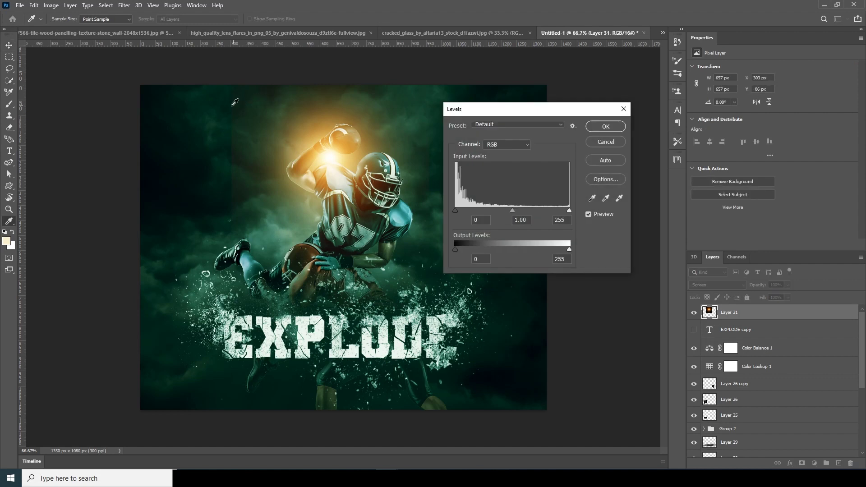
pyautogui.moveTo(455, 211); pyautogui.dragTo(458, 211)
pyautogui.click(603, 127)
pyautogui.hotkey('ctrl', '-')
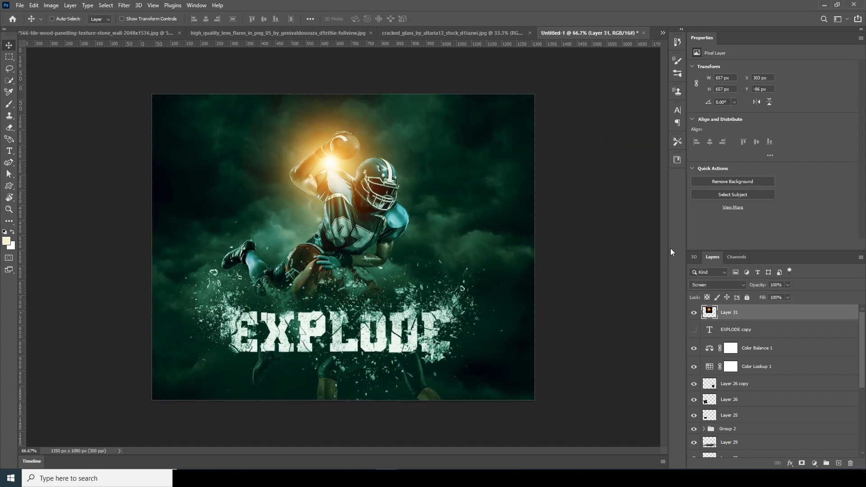
pyautogui.hotkey('ctrl', '+')
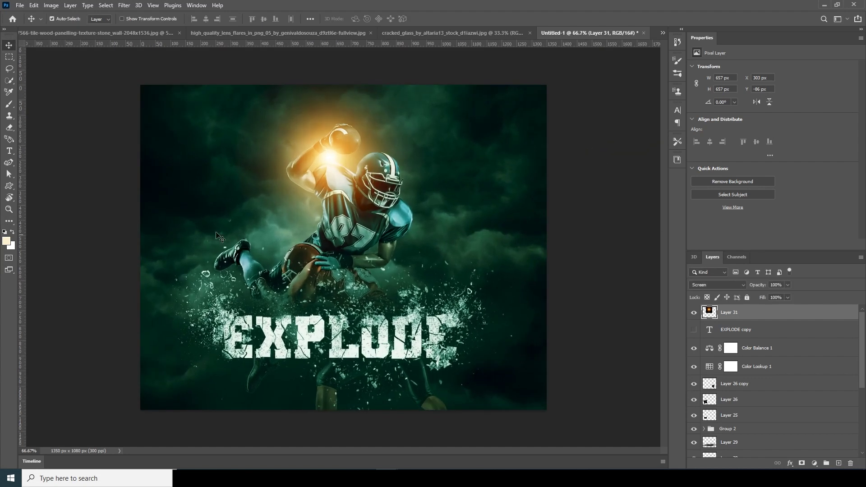
# - Draw a custom chevron arrow shape about 576 by 624 px over the left half of the composition
pyautogui.click(12, 187)
pyautogui.click(61, 229)
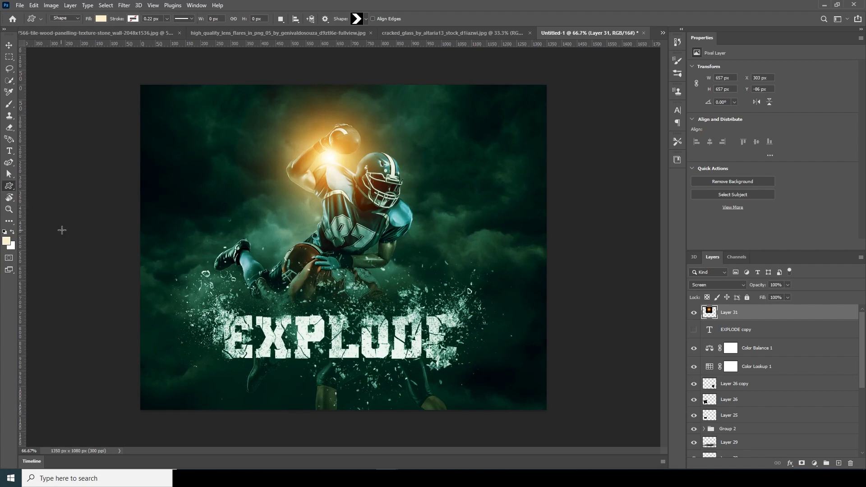
pyautogui.click(361, 19)
pyautogui.click(357, 19)
pyautogui.moveTo(175, 112); pyautogui.dragTo(419, 299)
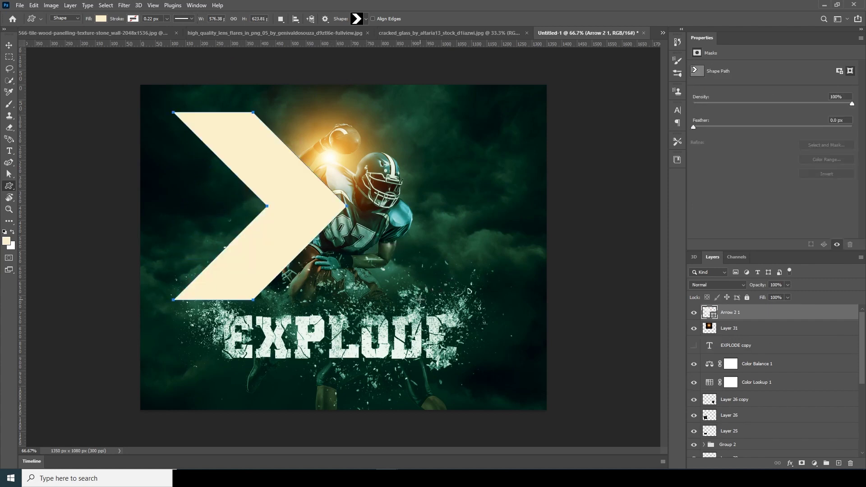
# - Fill the arrow shape with white and move its layer between Layer 33 and the clouds' Curves adjustment
pyautogui.click(101, 18)
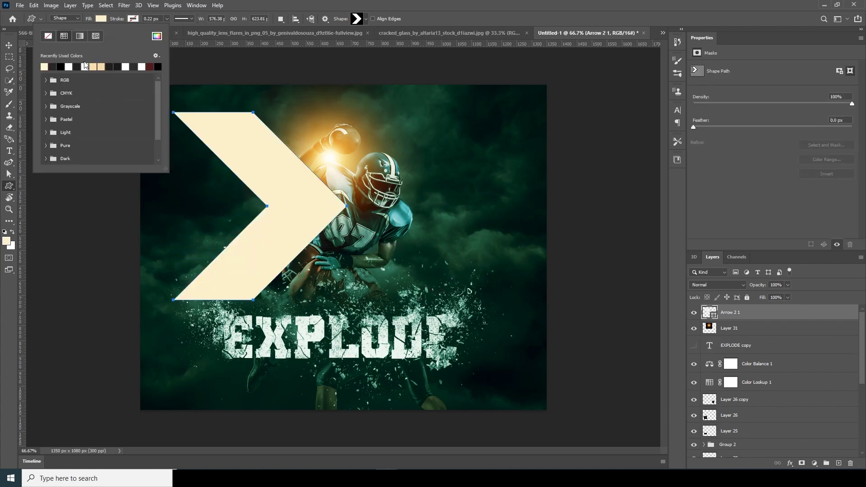
pyautogui.click(71, 66)
pyautogui.press('v')
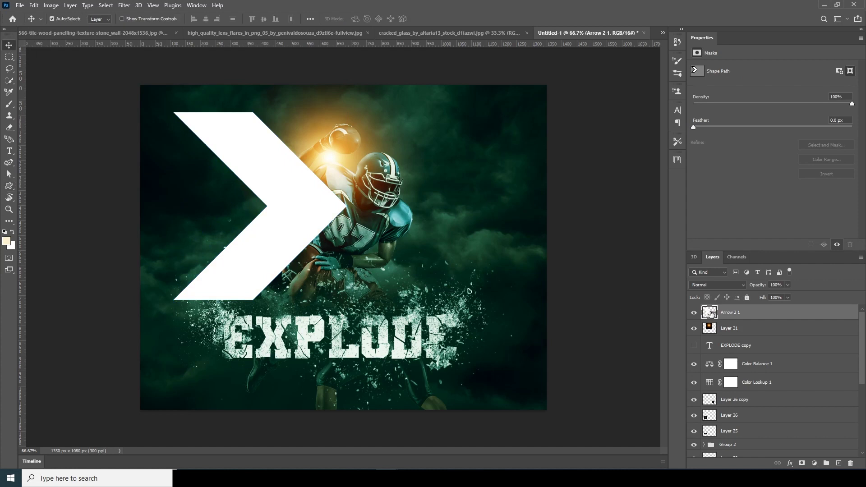
pyautogui.scroll(-5, 711, 314)
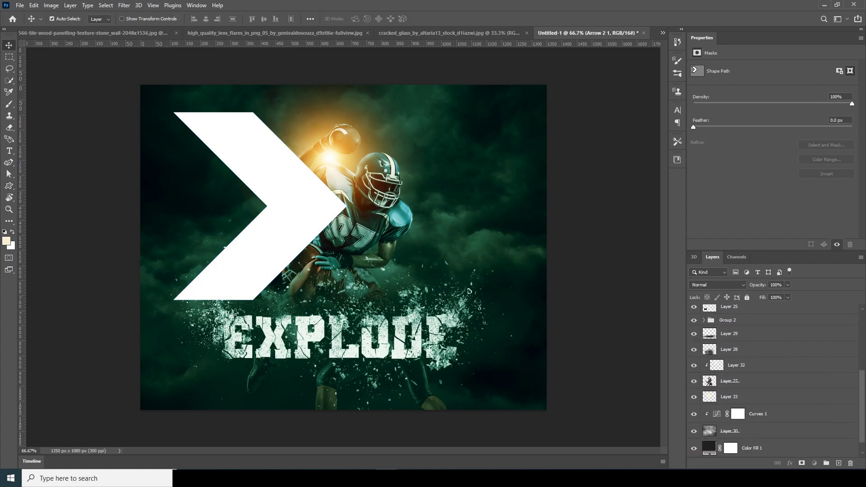
pyautogui.moveTo(750, 457); pyautogui.dragTo(736, 383)
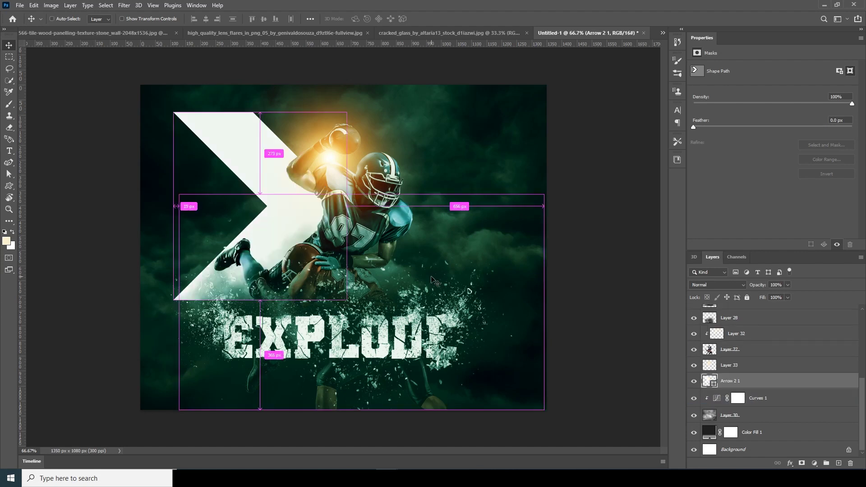
# - Enlarge, rotate and reposition the white arrow so it bends behind the upper player and extends below the canvas
pyautogui.hotkey('ctrl', 't')
pyautogui.press('Return')
pyautogui.hotkey('ctrl', 't')
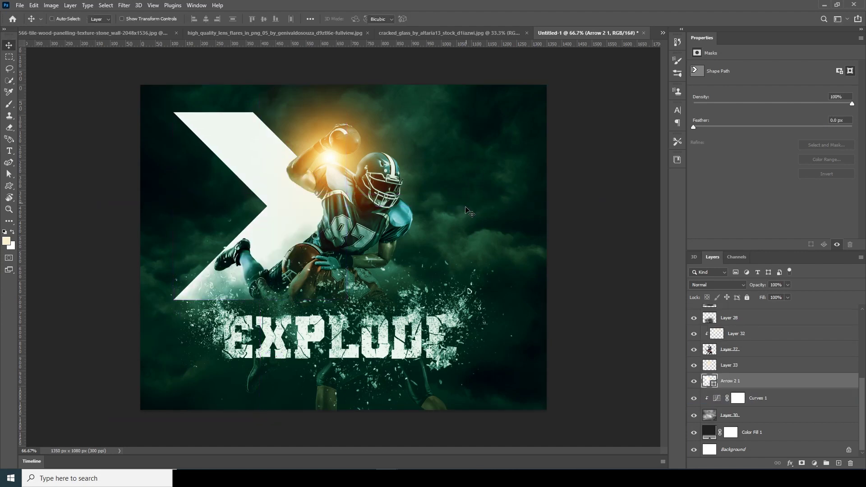
pyautogui.hotkey('ctrl', 't')
pyautogui.moveTo(402, 130); pyautogui.dragTo(342, 74)
pyautogui.moveTo(297, 201); pyautogui.dragTo(379, 253)
pyautogui.moveTo(471, 270); pyautogui.dragTo(561, 278)
pyautogui.press('Return')
pyautogui.hotkey('ctrl', 't')
pyautogui.moveTo(422, 224); pyautogui.dragTo(436, 224)
pyautogui.press('Return')
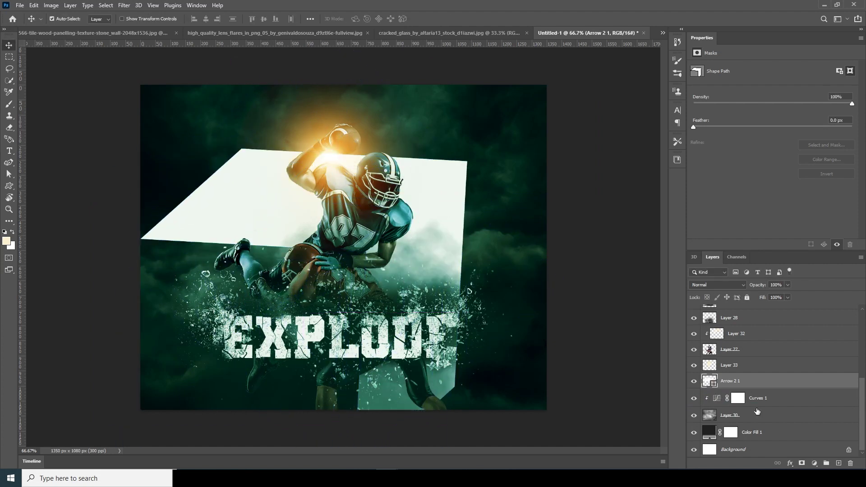
# - Add a layer mask to the arrow and fade its ends in black with the 1412 px 0010_Explosion brush
pyautogui.click(802, 463)
pyautogui.press('b')
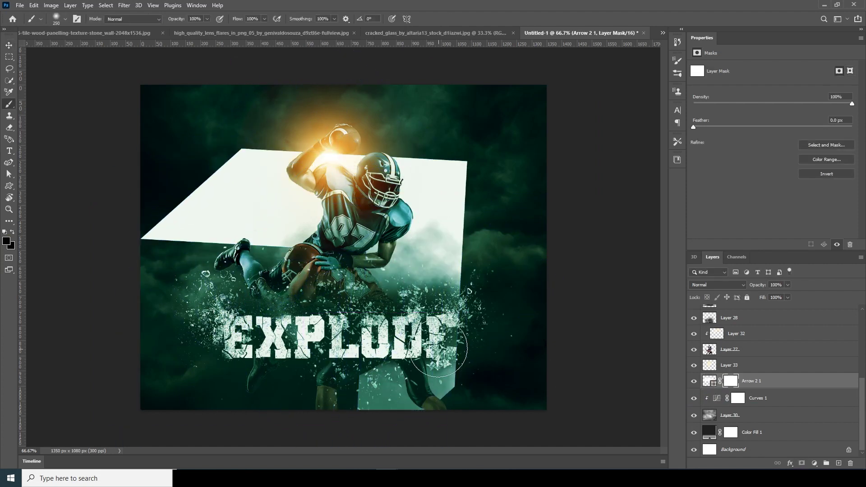
pyautogui.click(65, 20)
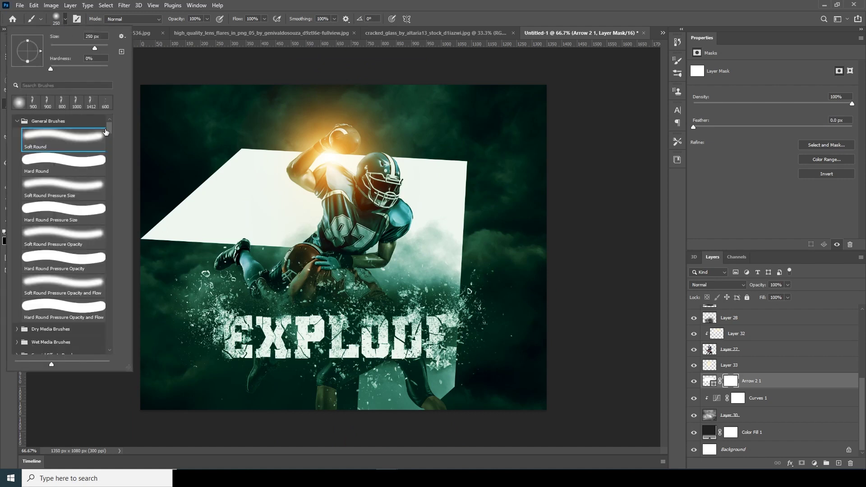
pyautogui.moveTo(109, 132)
pyautogui.mouseDown()
pyautogui.moveTo(129, 293)
pyautogui.moveTo(130, 280)
pyautogui.mouseUp()
pyautogui.click(88, 206)
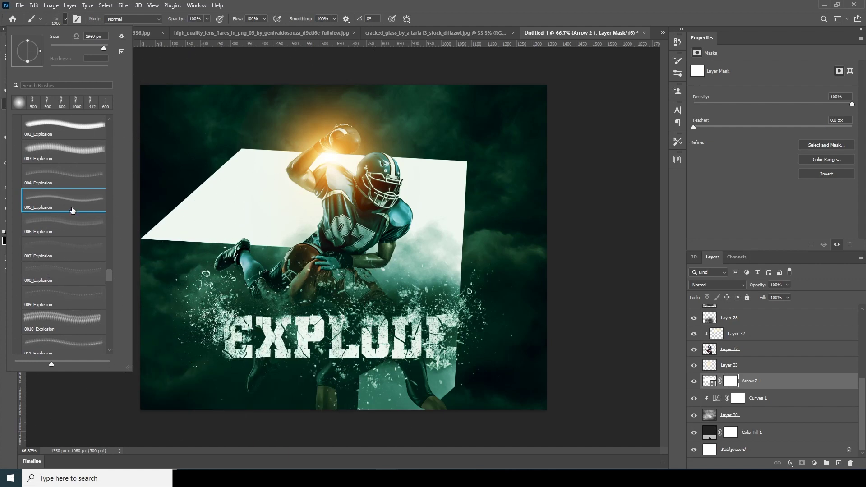
pyautogui.click(85, 319)
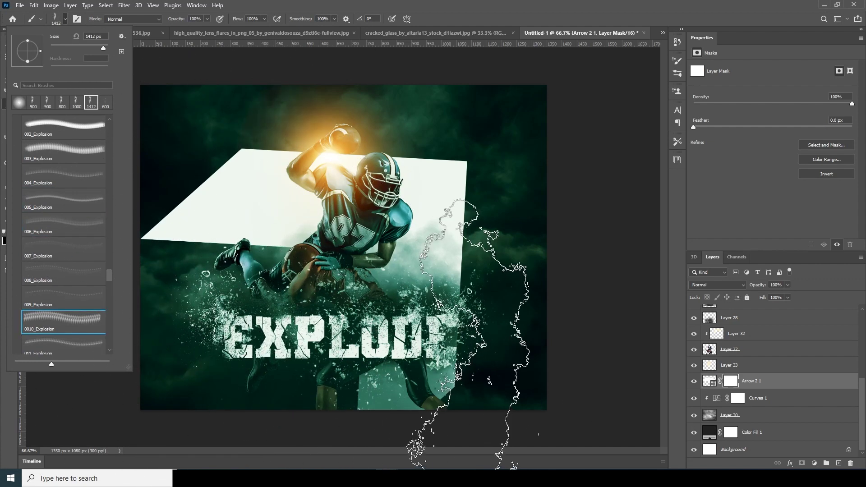
pyautogui.click(457, 393)
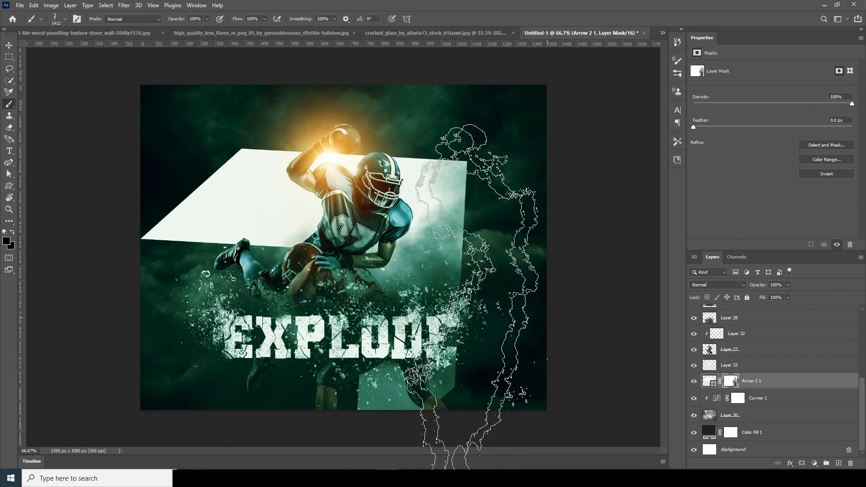
pyautogui.click(194, 396)
pyautogui.click(244, 403)
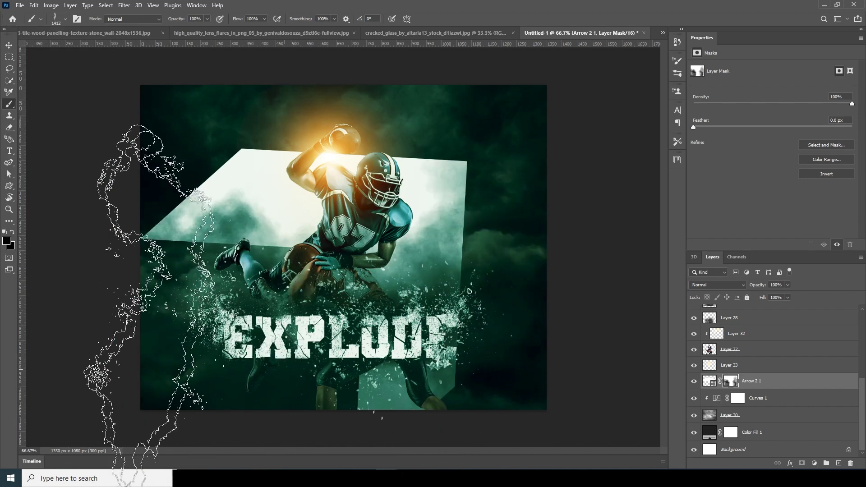
# - Stamp more smoky texture in black on the arrow's mask around the upper player
pyautogui.click(65, 19)
pyautogui.click(387, 301)
pyautogui.click(588, 205)
pyautogui.press('v')
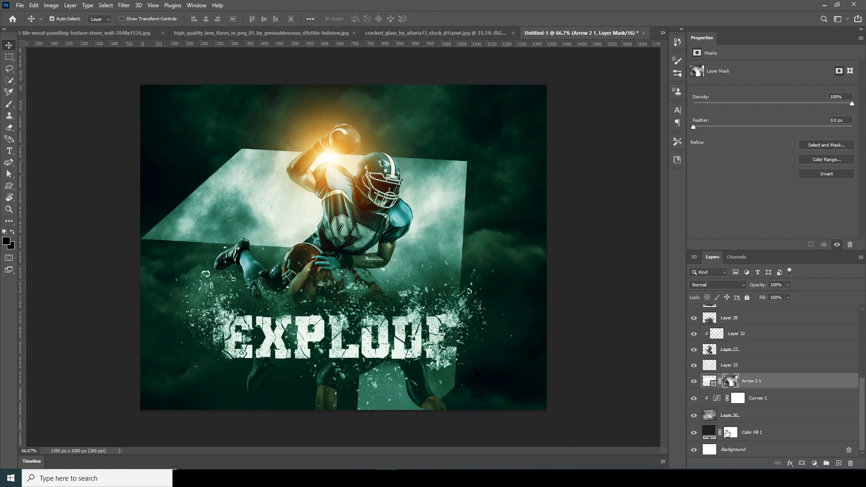
# - Rotate the masked arrow counterclockwise, reposition it behind the upper player and scale it down
pyautogui.hotkey('ctrl', 't')
pyautogui.moveTo(496, 132); pyautogui.dragTo(412, 94)
pyautogui.moveTo(427, 296); pyautogui.dragTo(435, 305)
pyautogui.moveTo(497, 156); pyautogui.dragTo(491, 149)
pyautogui.press('Return')
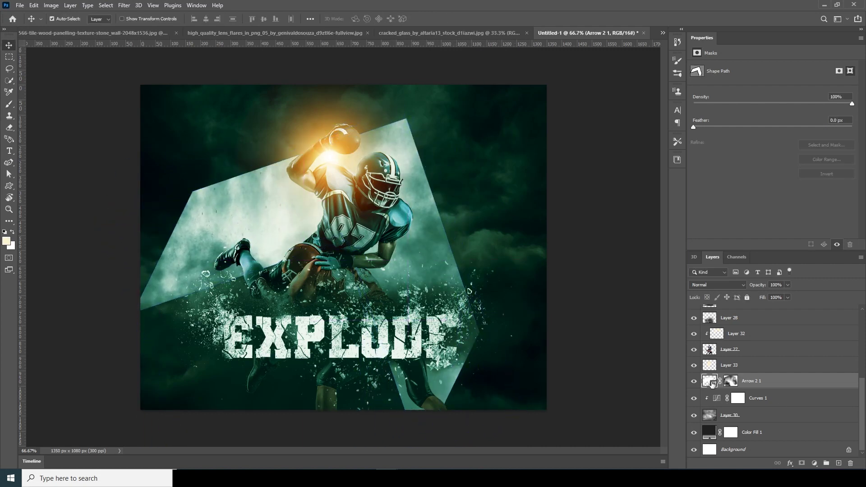
pyautogui.hotkey('ctrl', 't')
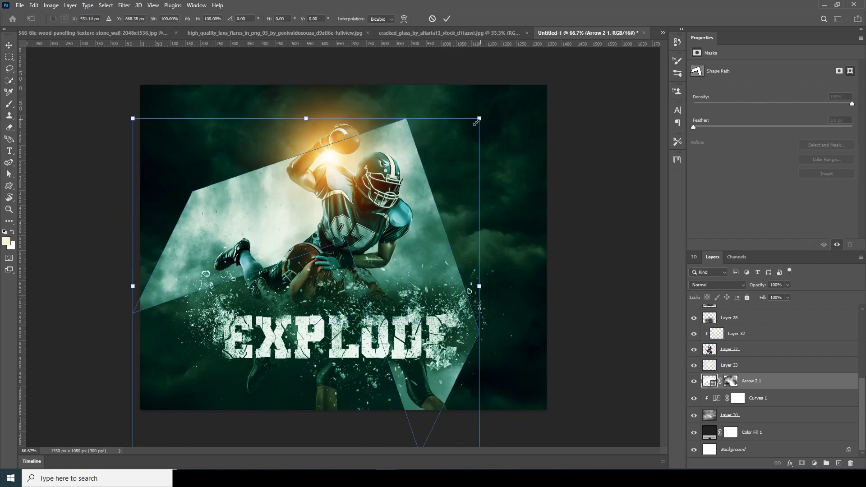
pyautogui.moveTo(476, 122); pyautogui.dragTo(455, 152)
pyautogui.press('Return')
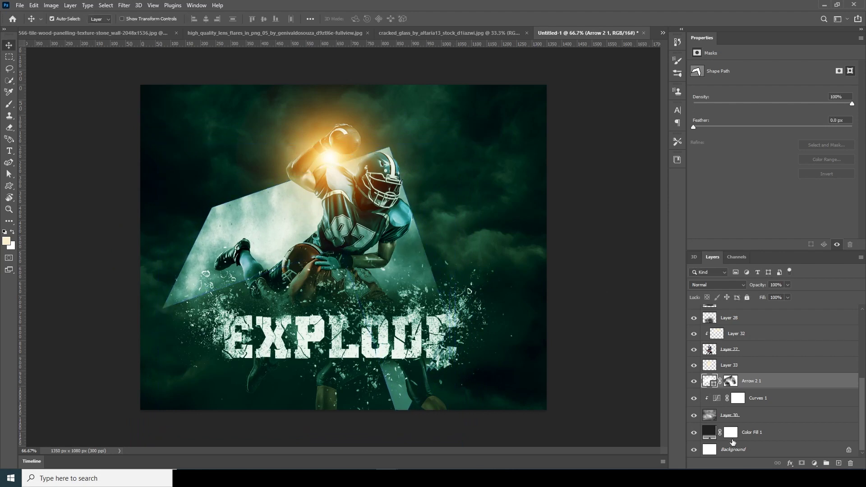
# - Duplicate the masked arrow, enlarge the copy across most of the canvas and lower its opacity to 7%
pyautogui.hotkey('ctrl', 'j')
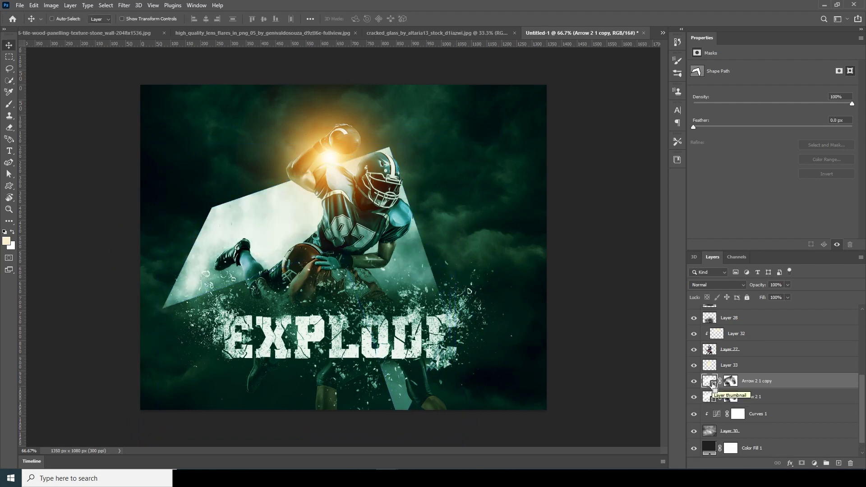
pyautogui.hotkey('ctrl', 't')
pyautogui.moveTo(449, 424); pyautogui.dragTo(551, 486)
pyautogui.press('Return')
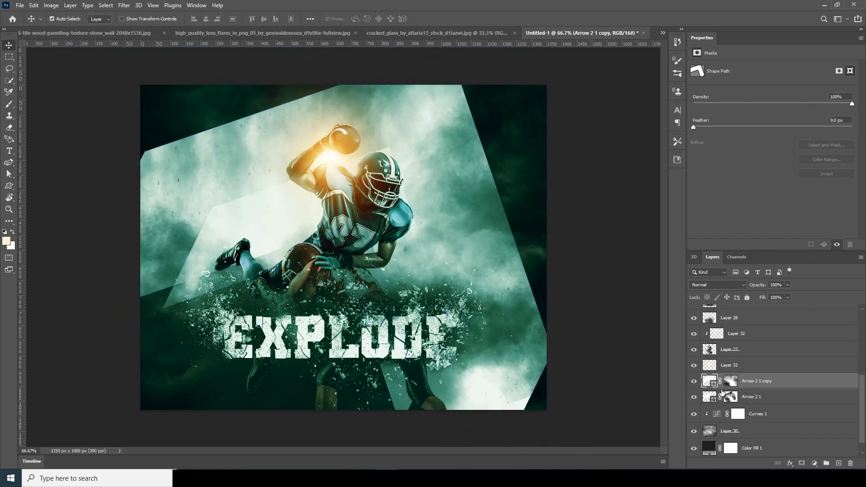
pyautogui.click(749, 296)
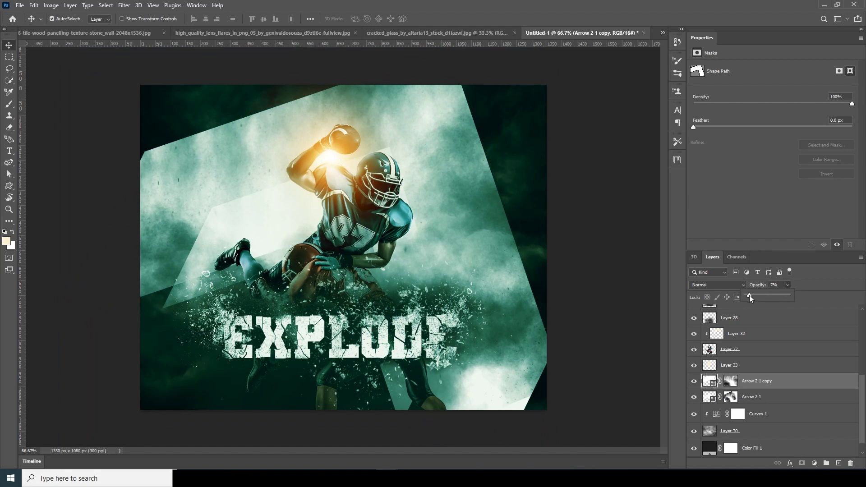
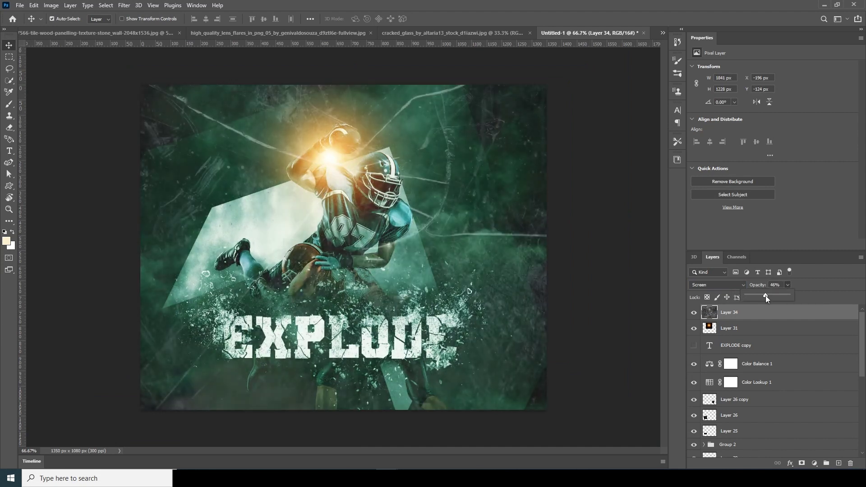
# - Set the cracked-glass overlay's opacity to 51% and darken the background texture by reshaping its Curves adjustment
pyautogui.moveTo(764, 296); pyautogui.dragTo(767, 296)
pyautogui.scroll(-10, 729, 418)
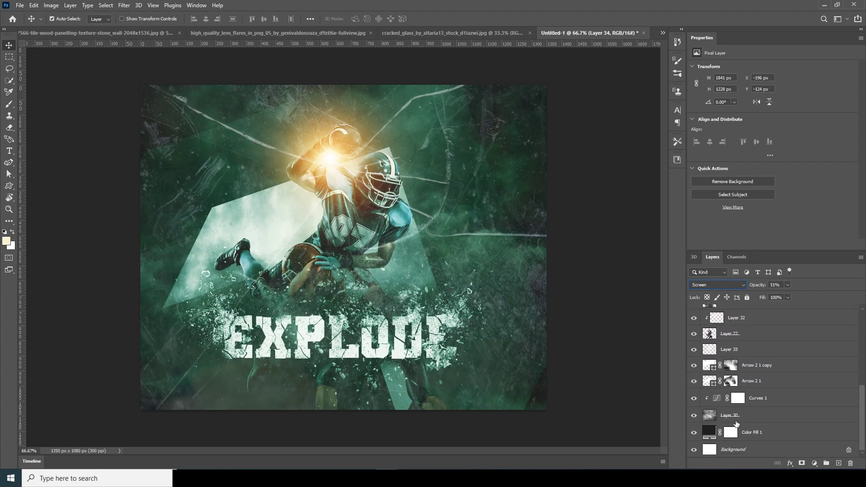
pyautogui.click(716, 401)
pyautogui.click(780, 193)
pyautogui.moveTo(771, 195); pyautogui.dragTo(772, 197)
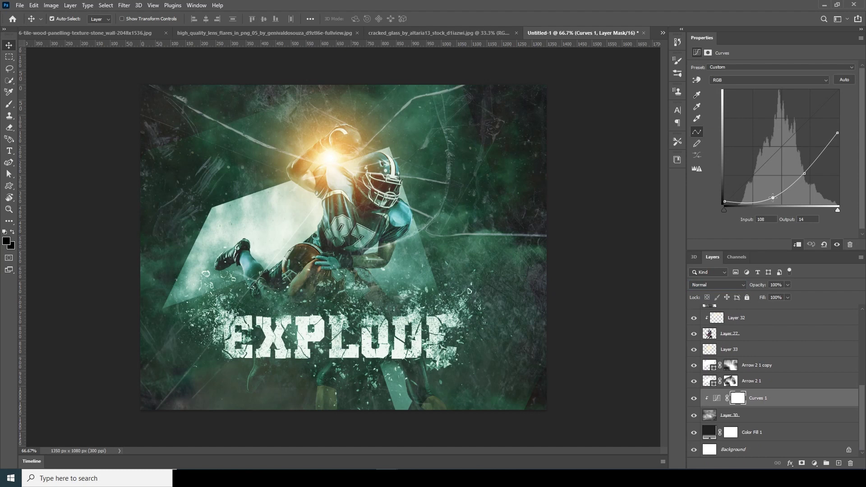
pyautogui.moveTo(837, 139); pyautogui.dragTo(808, 180)
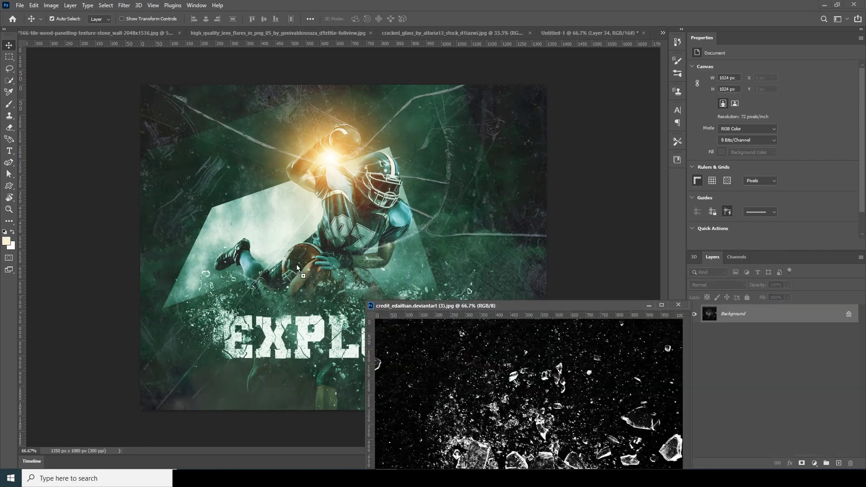
# - Bring the glass-debris image into the composition, close its source document and set the new layer's blend mode to Screen
pyautogui.moveTo(297, 264); pyautogui.dragTo(244, 213)
pyautogui.click(420, 185)
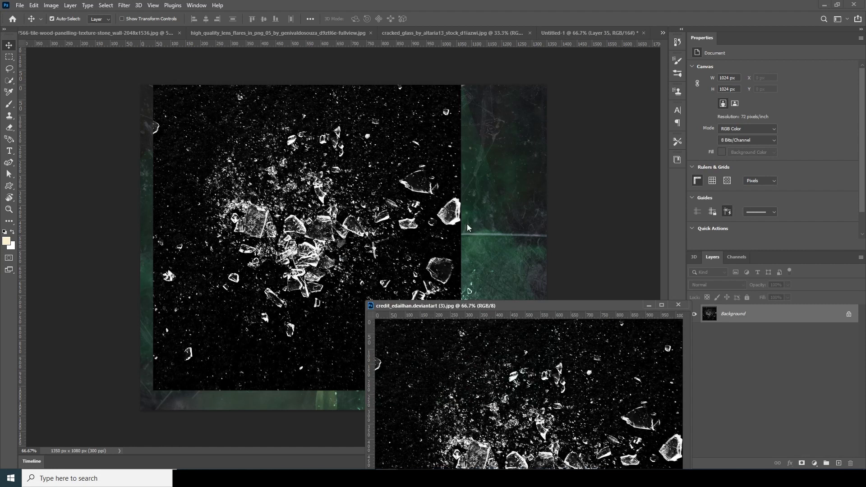
pyautogui.click(677, 305)
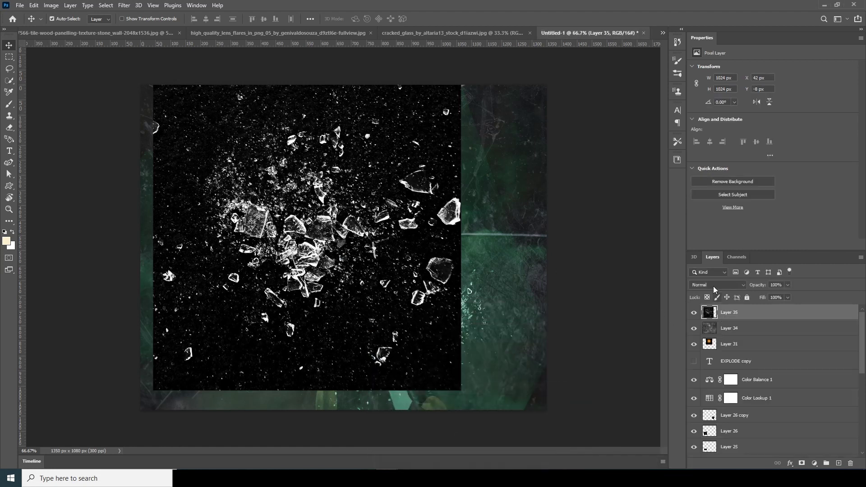
pyautogui.click(717, 284)
pyautogui.click(698, 319)
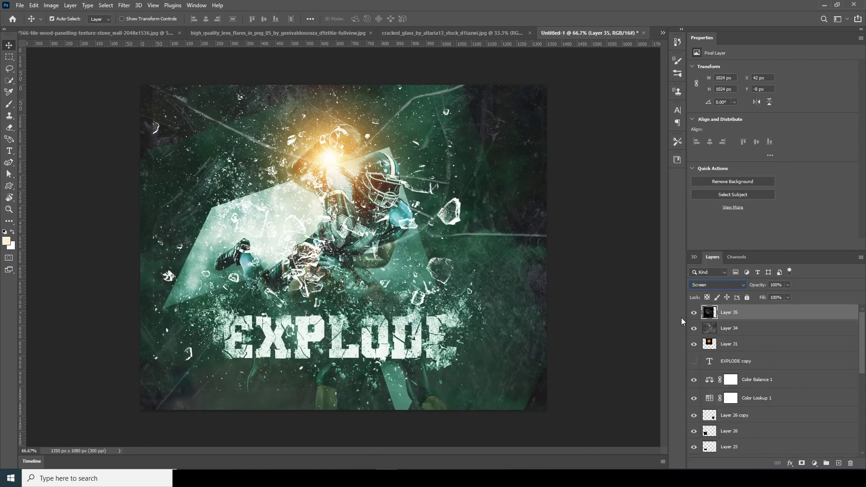
# - Scale the glass debris down to about 555 px square, rotate it and position it around the orange flare
pyautogui.hotkey('ctrl', 't')
pyautogui.moveTo(460, 83); pyautogui.dragTo(369, 175)
pyautogui.moveTo(335, 240); pyautogui.dragTo(337, 160)
pyautogui.moveTo(375, 94); pyautogui.dragTo(393, 130)
pyautogui.moveTo(327, 167); pyautogui.dragTo(323, 151)
pyautogui.press('Return')
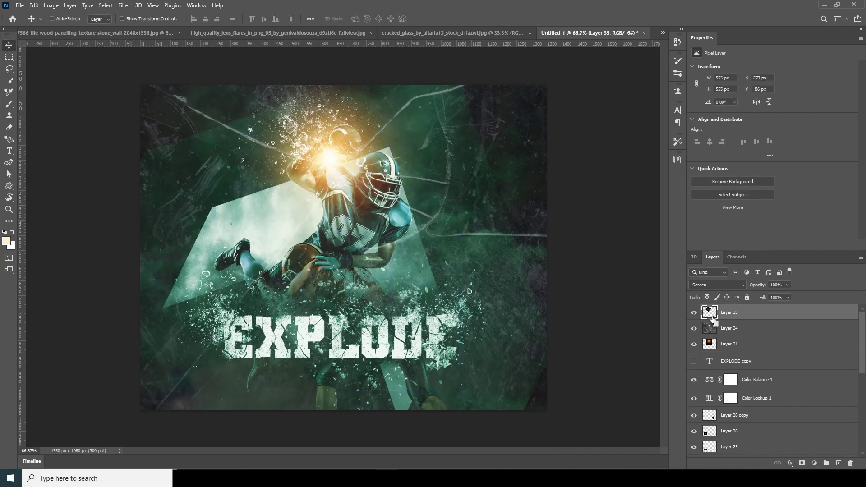
# - Raise the black input level on the glass-debris layer with Levels to deepen its dark background
pyautogui.hotkey('ctrl', 'l')
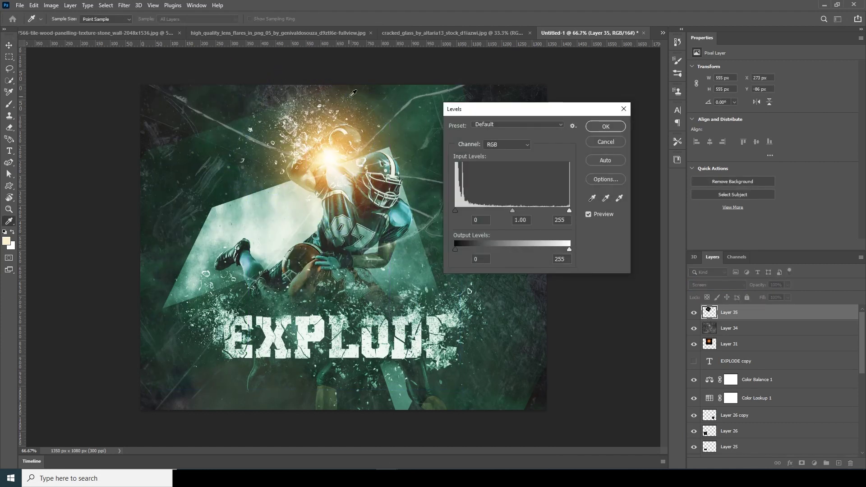
pyautogui.moveTo(456, 212); pyautogui.dragTo(467, 212)
pyautogui.click(605, 130)
# - Add a layer mask to the glass debris and paint black with the textured brush to fade the debris edges around the flare
pyautogui.click(801, 463)
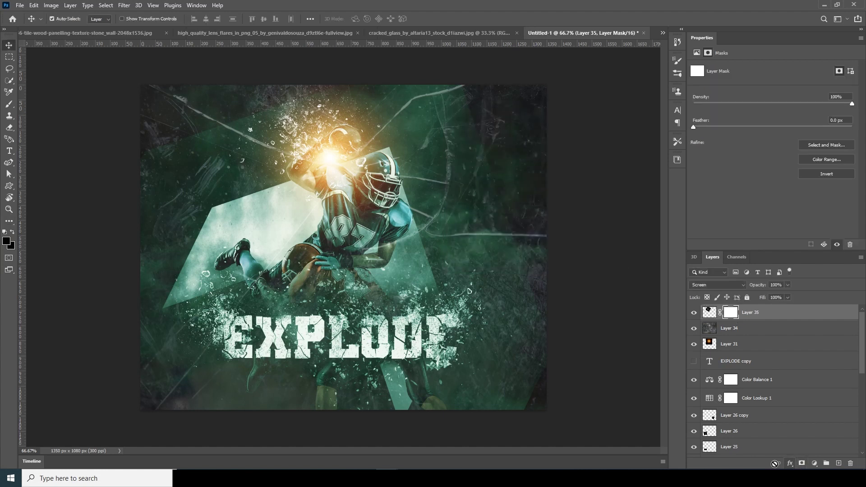
pyautogui.press('b')
pyautogui.press('d')
pyautogui.press('x')
pyautogui.moveTo(178, 246)
pyautogui.mouseDown()
pyautogui.moveTo(169, 121)
pyautogui.moveTo(81, 63)
pyautogui.moveTo(398, 85)
pyautogui.mouseUp()
pyautogui.press('[')
pyautogui.press('[')
pyautogui.press('[')
pyautogui.press('[')
pyautogui.press('[')
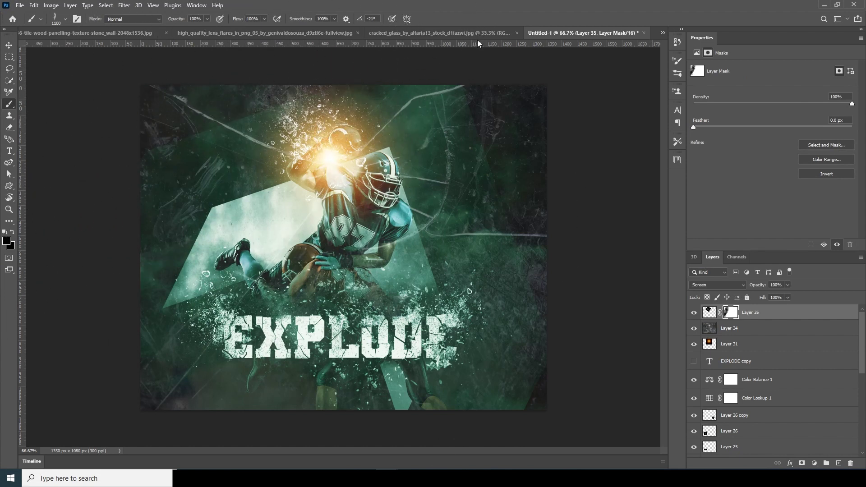
# - Close the cracked-glass source document and reduce the mask brush size to 500 px
pyautogui.moveTo(415, 33); pyautogui.dragTo(407, 52)
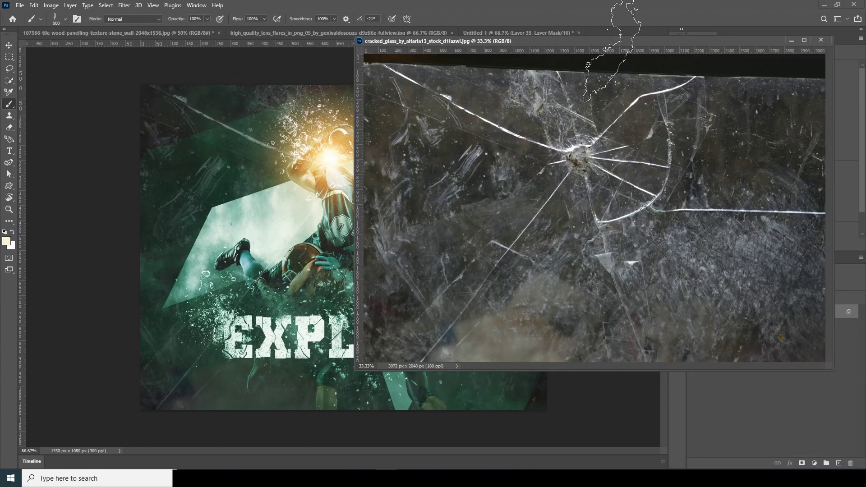
pyautogui.click(820, 41)
pyautogui.press('[')
pyautogui.press('[')
pyautogui.press('[')
pyautogui.press('[')
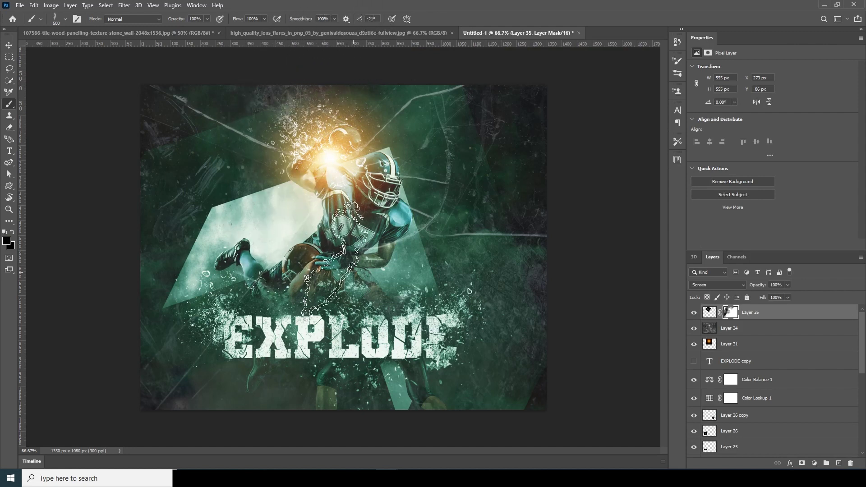
# - Add a centered Lorem ipsum paragraph in Futura Lt BT Light below the EXPLODE title and nudge it into place
pyautogui.scroll(-10, 862, 369)
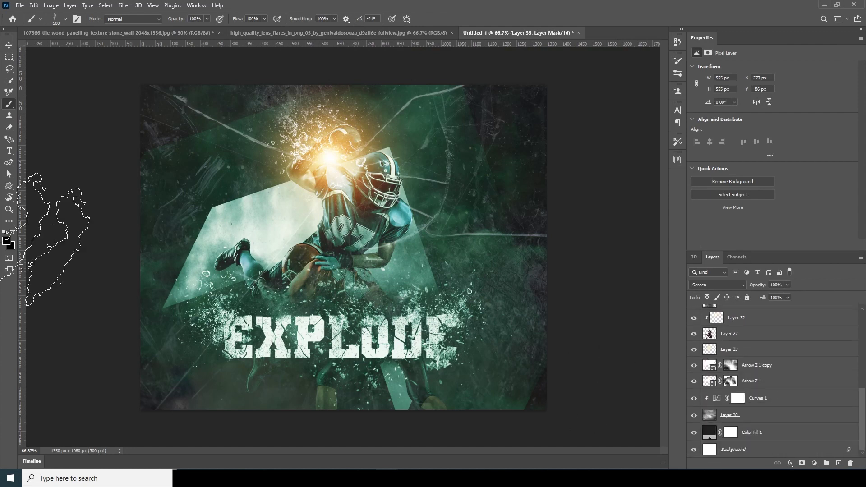
pyautogui.click(9, 151)
pyautogui.moveTo(180, 375); pyautogui.dragTo(483, 393)
pyautogui.click(732, 130)
pyautogui.click(733, 159)
pyautogui.click(9, 46)
pyautogui.moveTo(314, 385); pyautogui.dragTo(314, 379)
# - Add a white "Lorem Ipsum" heading above the flare in Futura Lt BT Light, 5.27 pt, with letter tracking of 1220
pyautogui.click(9, 150)
pyautogui.click(338, 109)
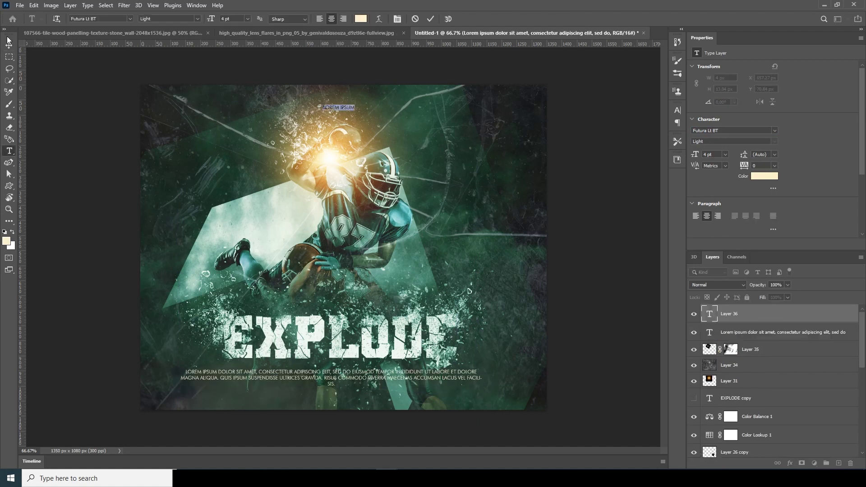
pyautogui.click(9, 45)
pyautogui.doubleClick(710, 314)
pyautogui.click(764, 175)
pyautogui.click(343, 130)
pyautogui.click(553, 128)
pyautogui.hotkey('alt', 'Right')
pyautogui.hotkey('alt', 'Right')
pyautogui.hotkey('alt', 'Right')
pyautogui.hotkey('alt', 'Right')
pyautogui.hotkey('alt', 'Right')
pyautogui.hotkey('alt', 'Right')
pyautogui.hotkey('alt', 'Right')
pyautogui.hotkey('alt', 'Right')
pyautogui.hotkey('alt', 'Right')
pyautogui.hotkey('alt', 'Right')
pyautogui.click(9, 45)
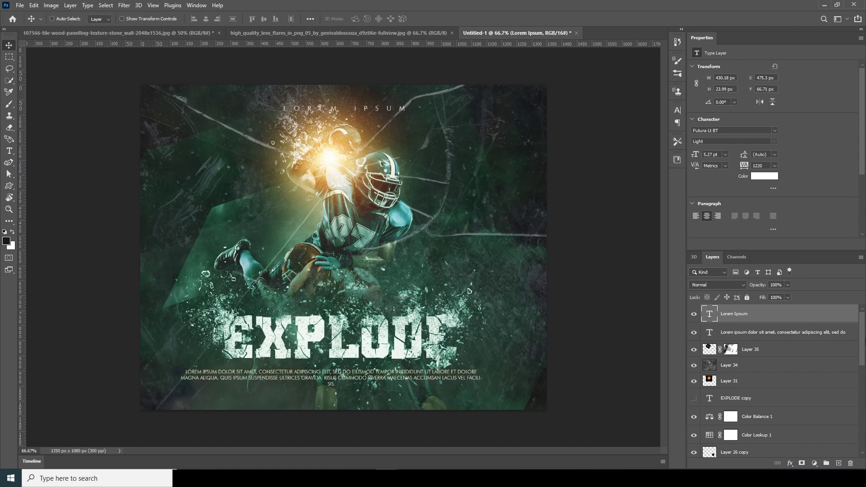
# - Stamp all visible layers into a new top layer and set its Camera Raw Highlights to -28, Texture to +23 and Clarity to +35
pyautogui.hotkey('ctrl', 'shift', 'alt', 'e')
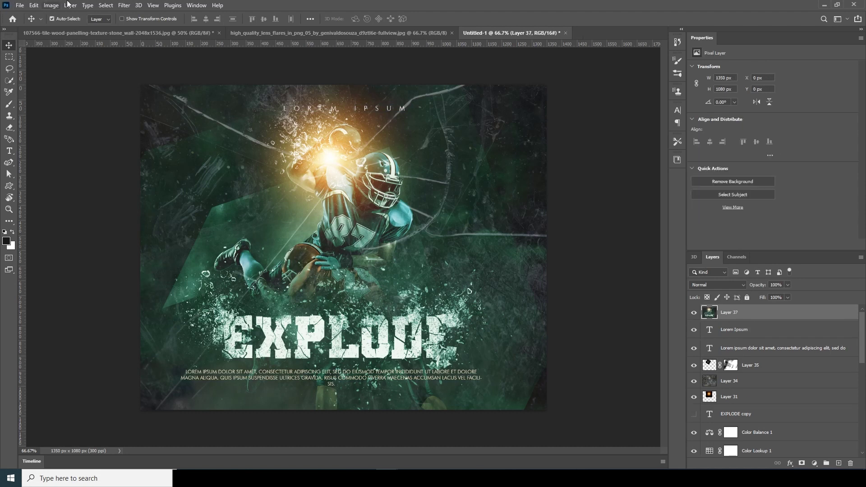
pyautogui.click(124, 6)
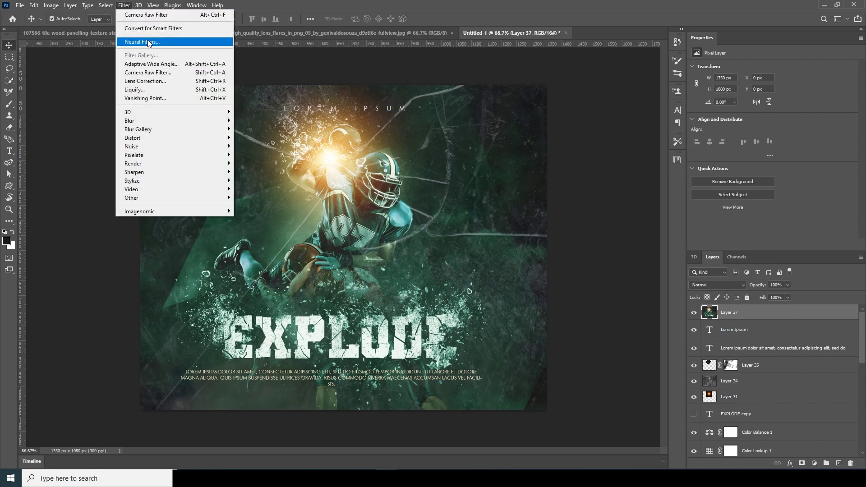
pyautogui.click(150, 72)
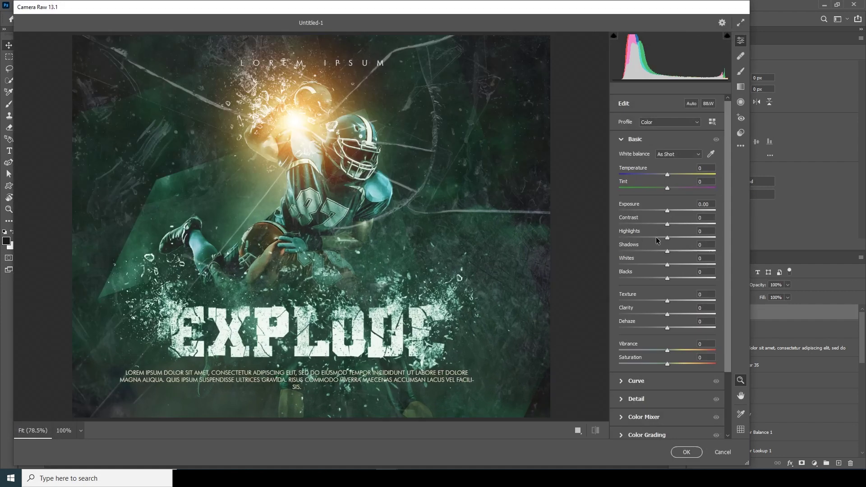
pyautogui.moveTo(656, 240); pyautogui.dragTo(655, 240)
pyautogui.moveTo(667, 315); pyautogui.dragTo(678, 301)
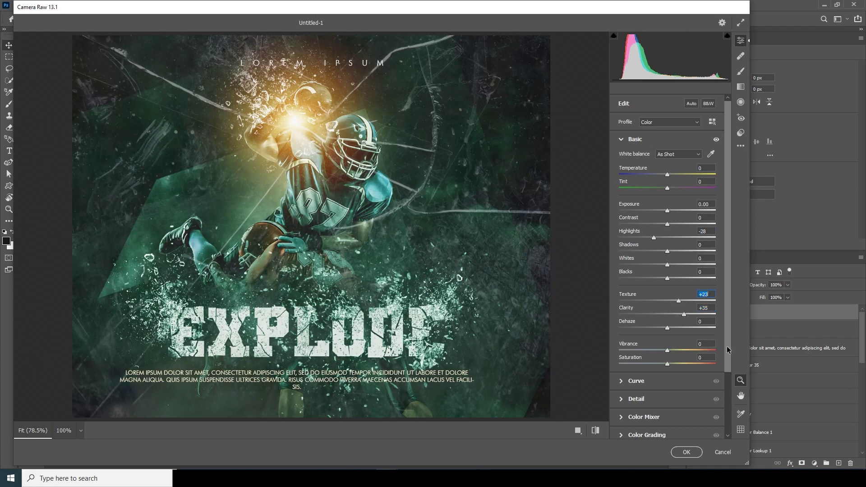
# - Set the Camera Raw sharpening to 30 and raise the noise reduction
pyautogui.moveTo(727, 350); pyautogui.dragTo(734, 413)
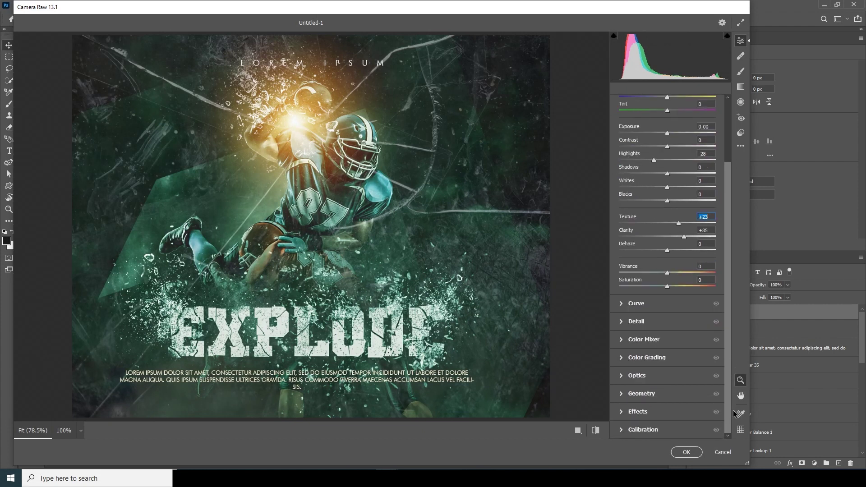
pyautogui.click(622, 321)
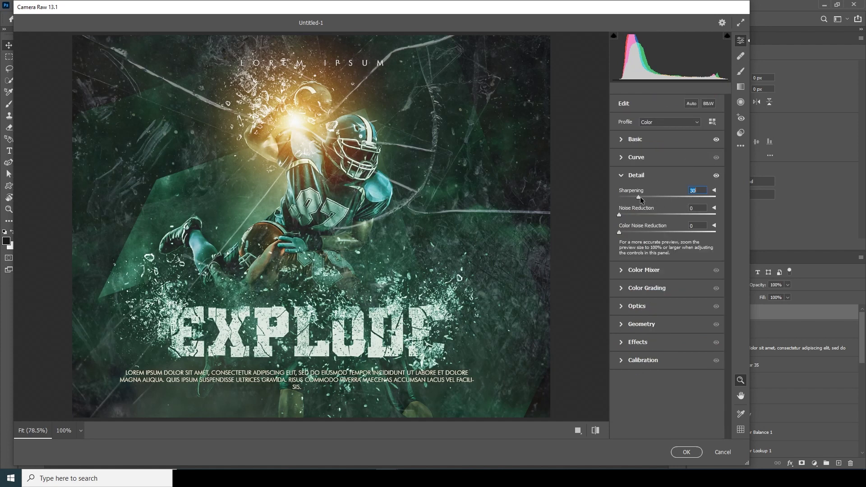
pyautogui.click(642, 215)
# - Set the Camera Raw vignetting to -25 and apply the filter
pyautogui.click(624, 342)
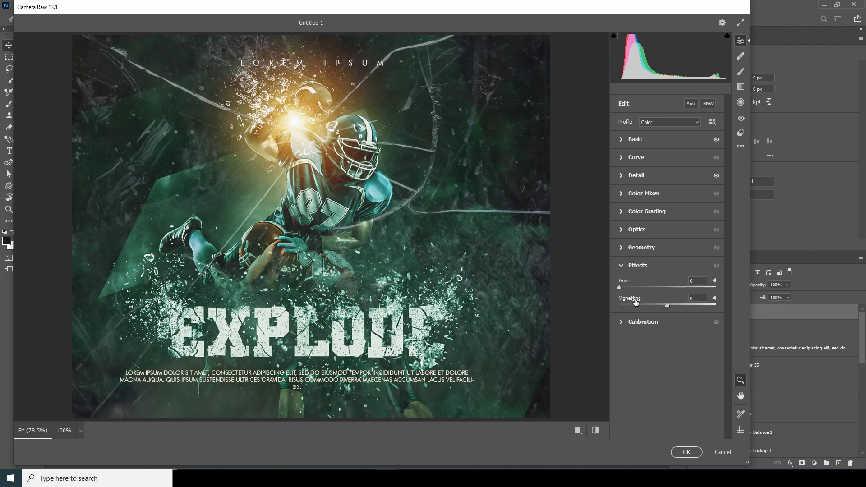
pyautogui.moveTo(666, 305); pyautogui.dragTo(656, 305)
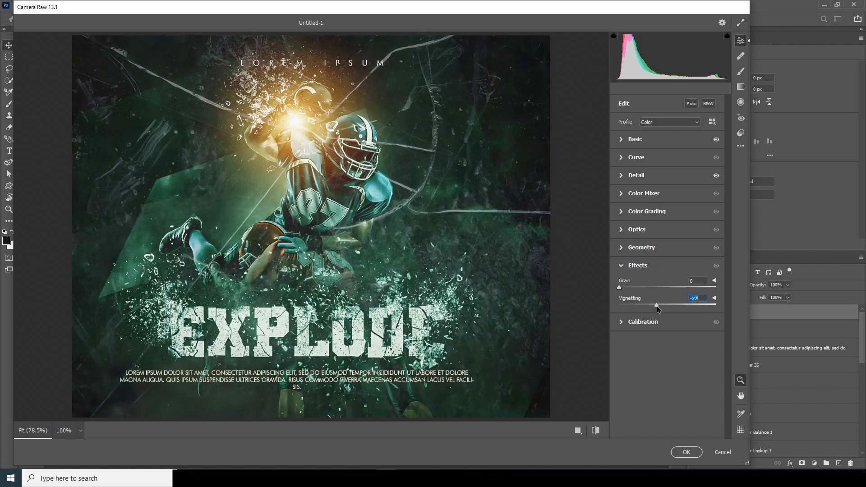
pyautogui.click(685, 453)
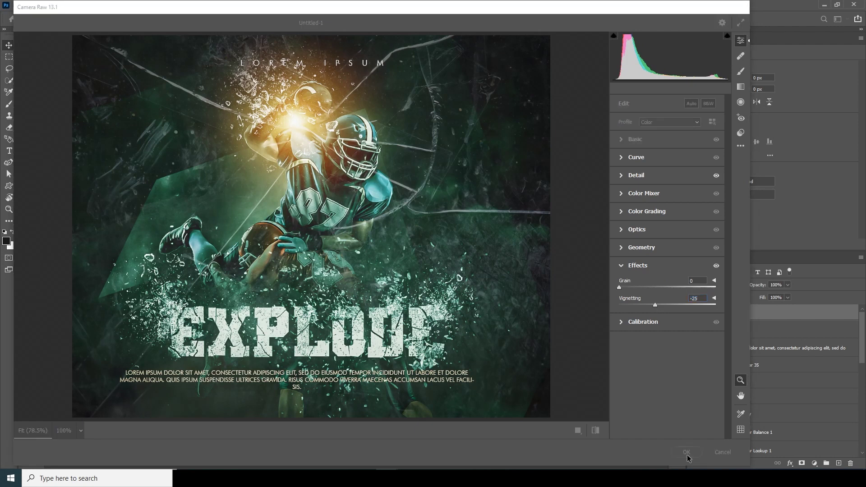